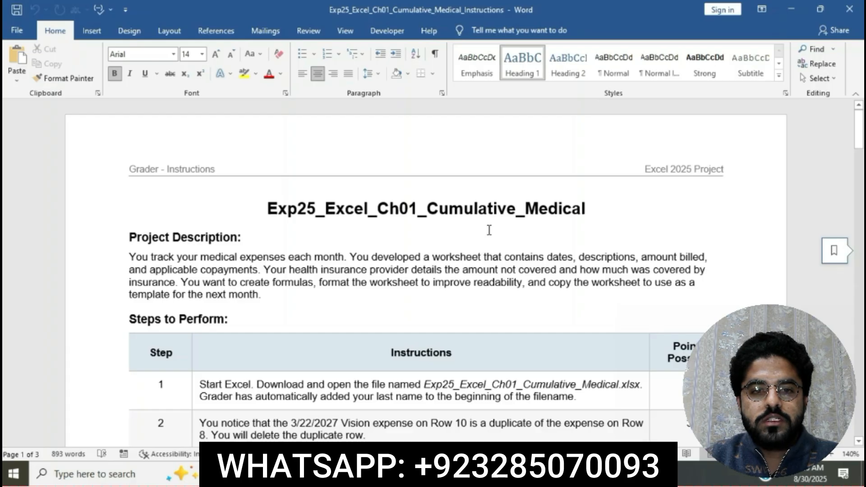
Step: Set the instructions table text to 12 pt font size
scroll(428, 253, "down", 1)
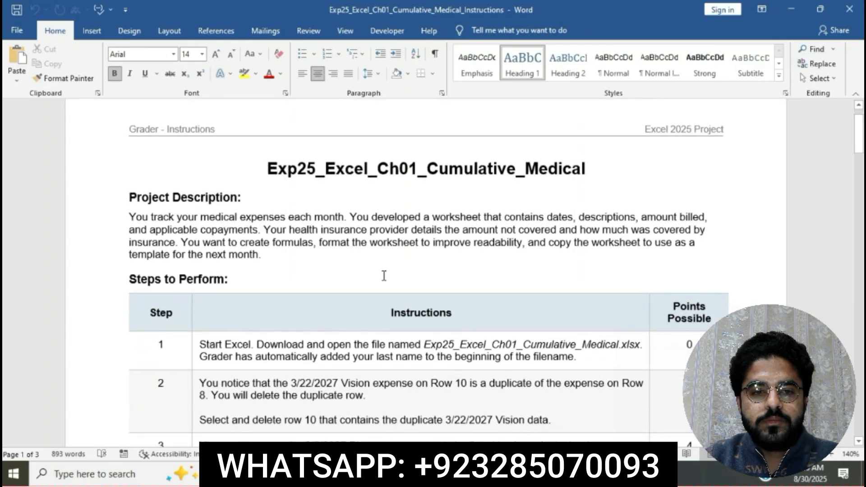
left_click(233, 346)
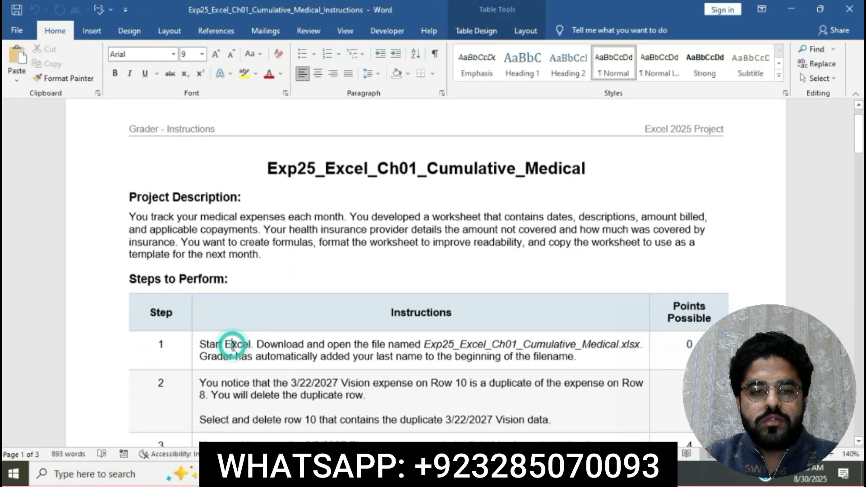
scroll(231, 347, "down", 1)
left_click_drag(157, 320, 369, 426)
left_click(202, 53)
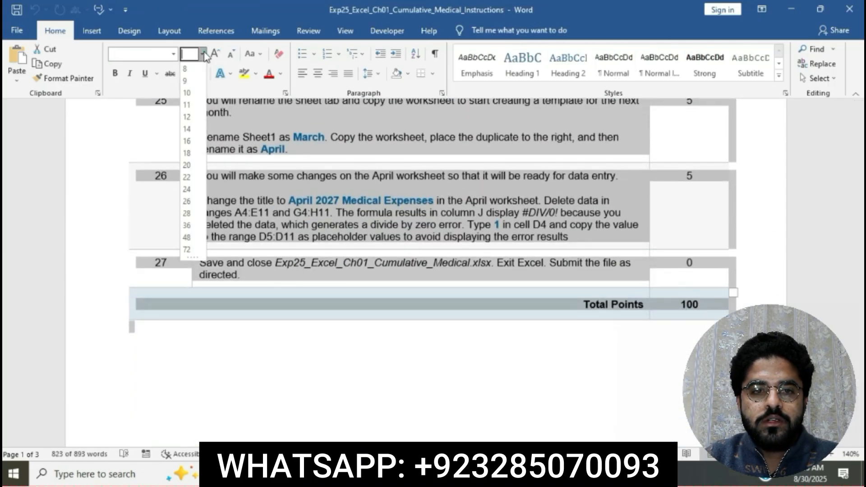
left_click(189, 117)
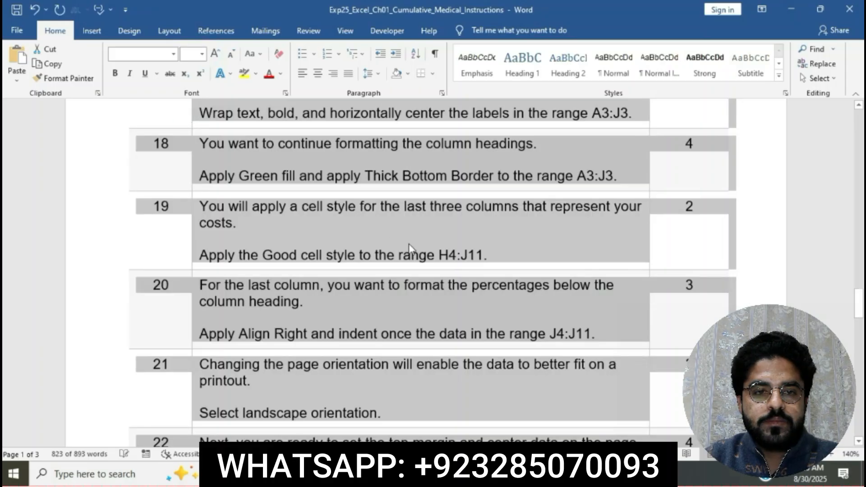
Step: Highlight the document title Exp25_Excel_Ch01_Cumulative_Medical in yellow
left_click(408, 243)
scroll(410, 244, "up", 15)
scroll(409, 243, "up", 10)
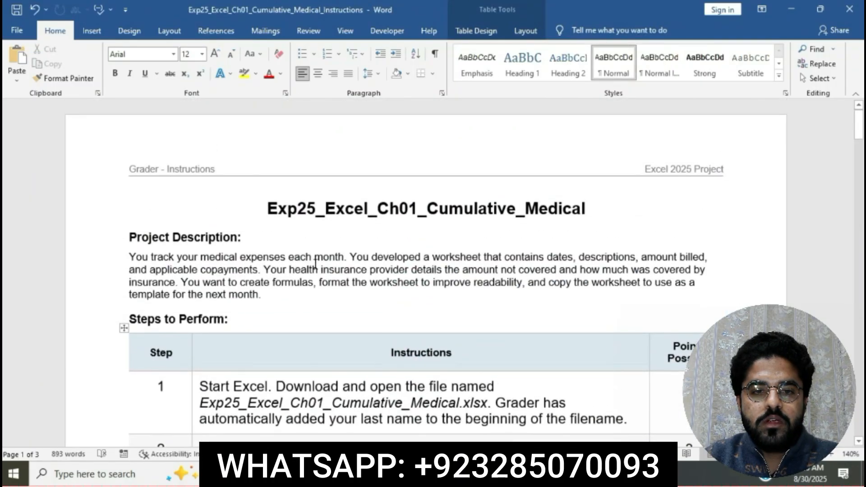
left_click_drag(270, 210, 581, 212)
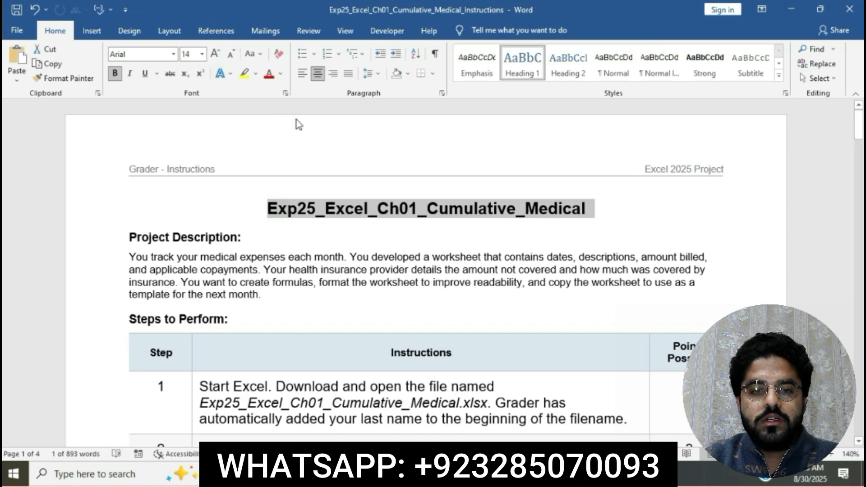
left_click(244, 74)
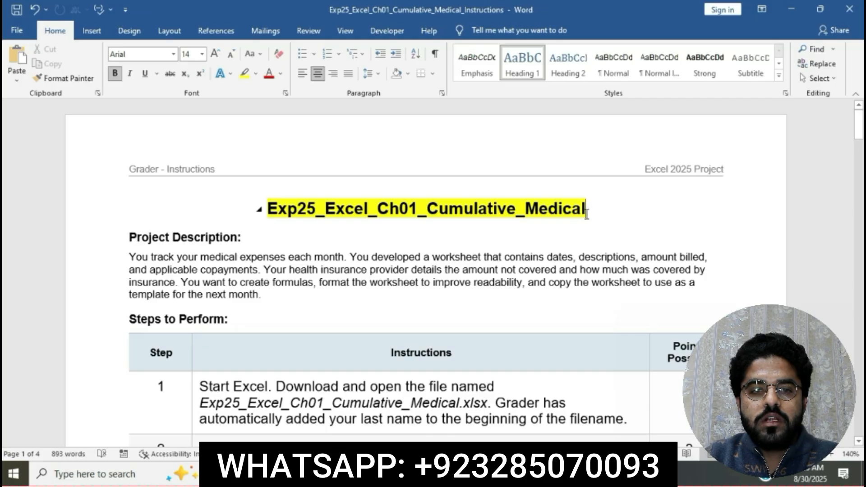
Step: Highlight the step 1 instruction text in yellow
scroll(586, 213, "down", 4)
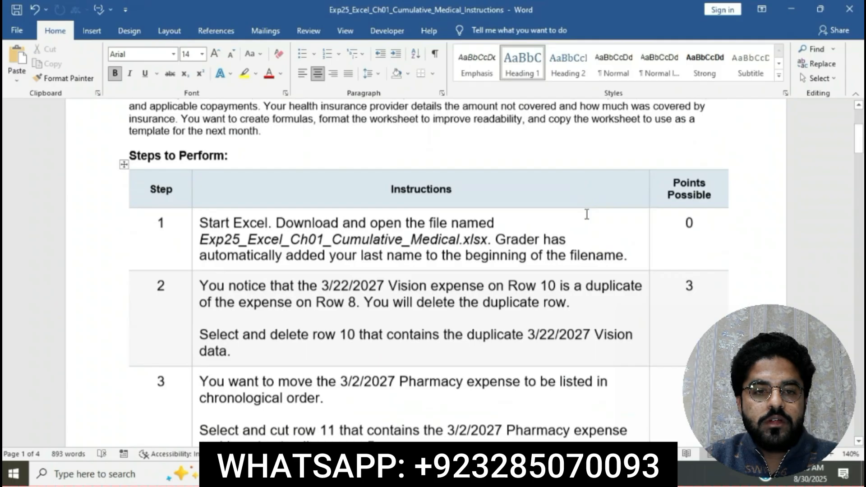
left_click(191, 217)
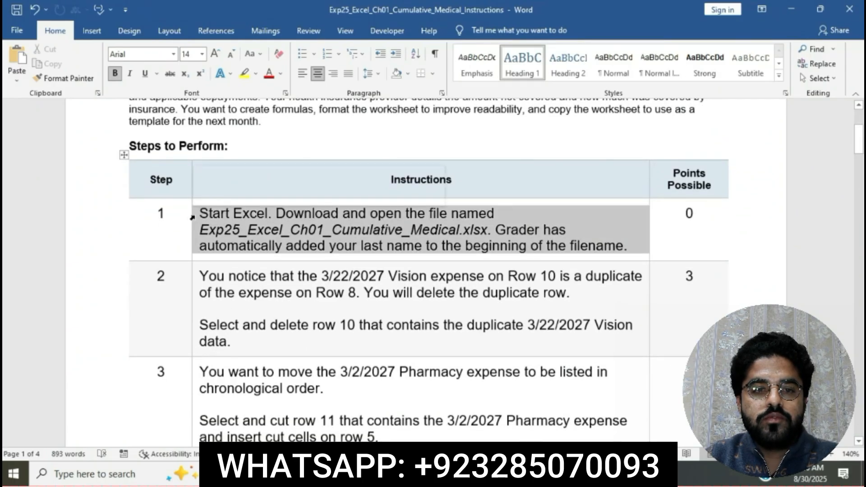
left_click(246, 194)
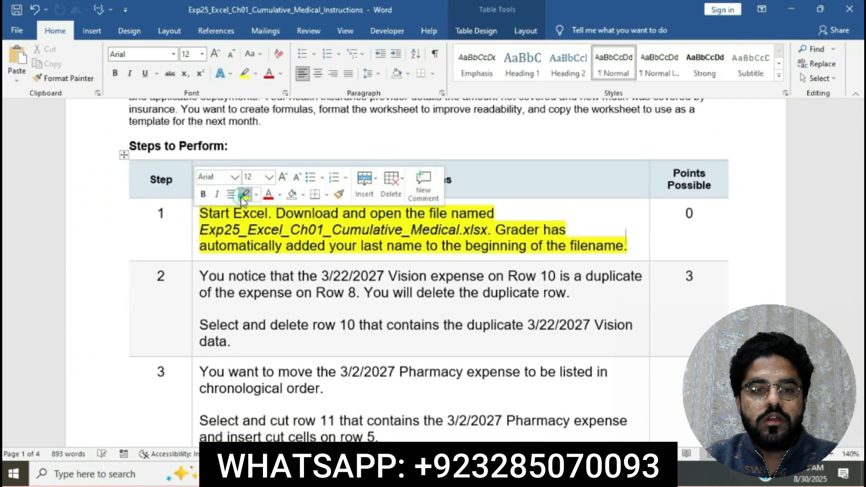
left_click(266, 224)
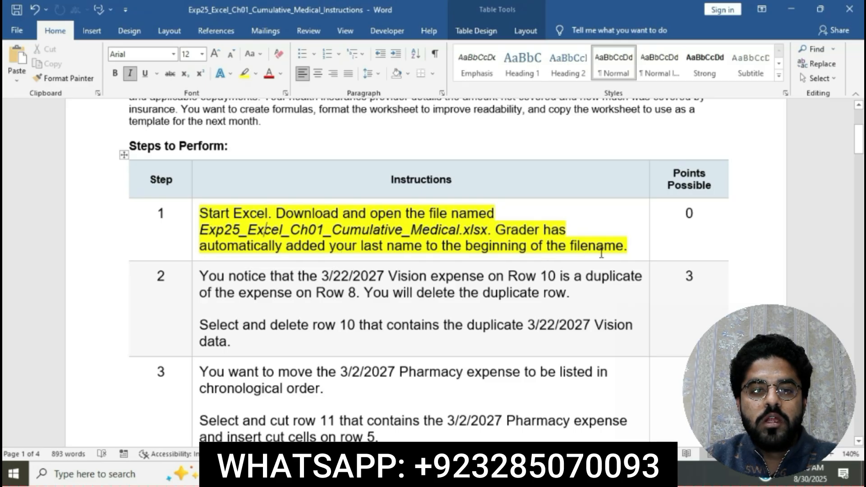
Step: Open the Exp25_Excel_Ch01_Cumulative_Medical workbook from its folder and enable editing
left_click(384, 473)
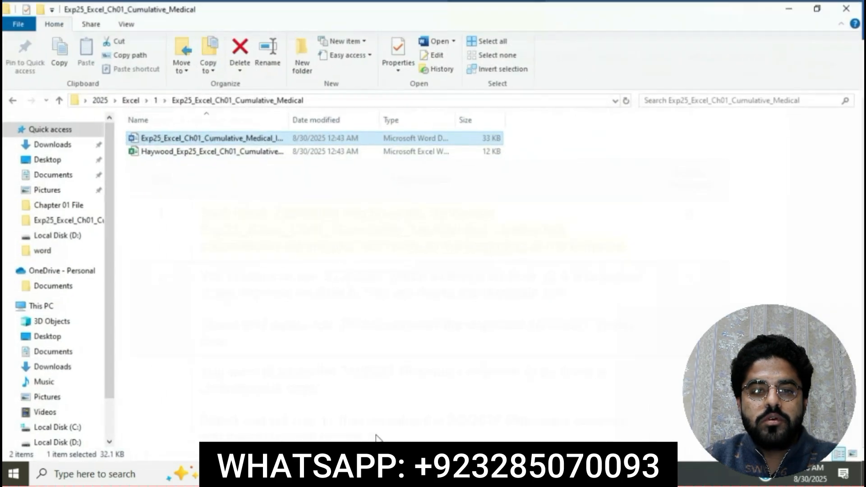
double_click(242, 152)
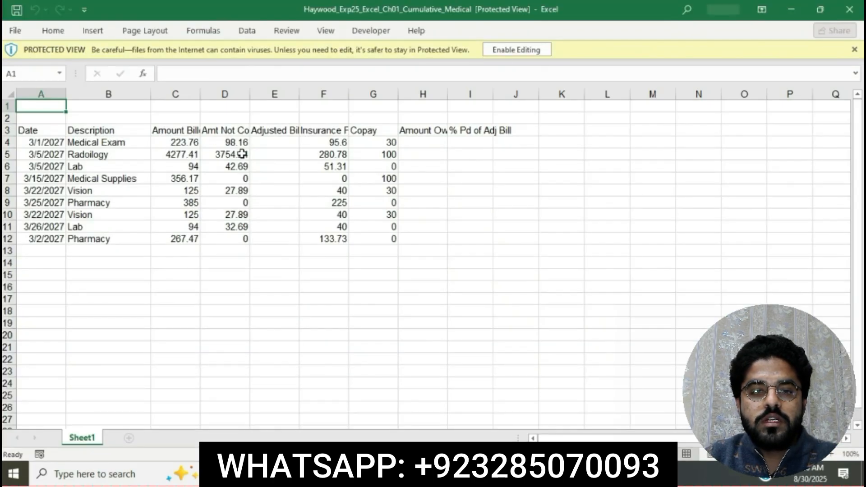
left_click(512, 53)
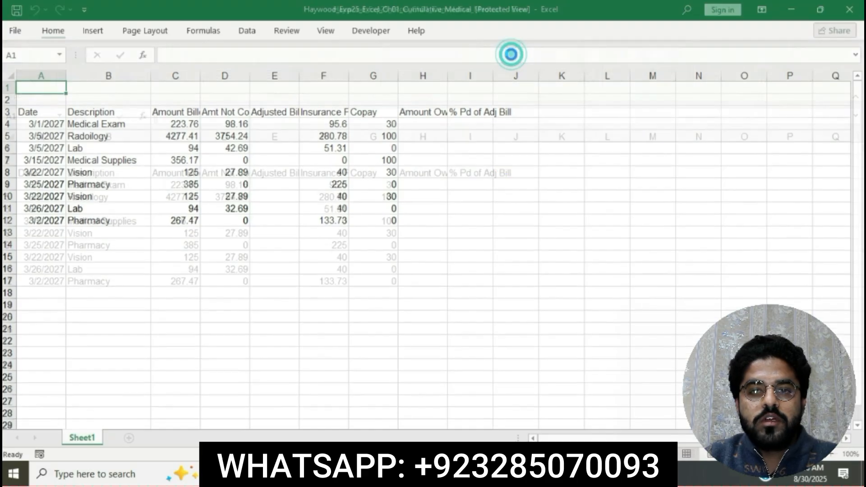
Step: Switch back to the instructions and highlight the step 2 instruction text in yellow
right_click(427, 473)
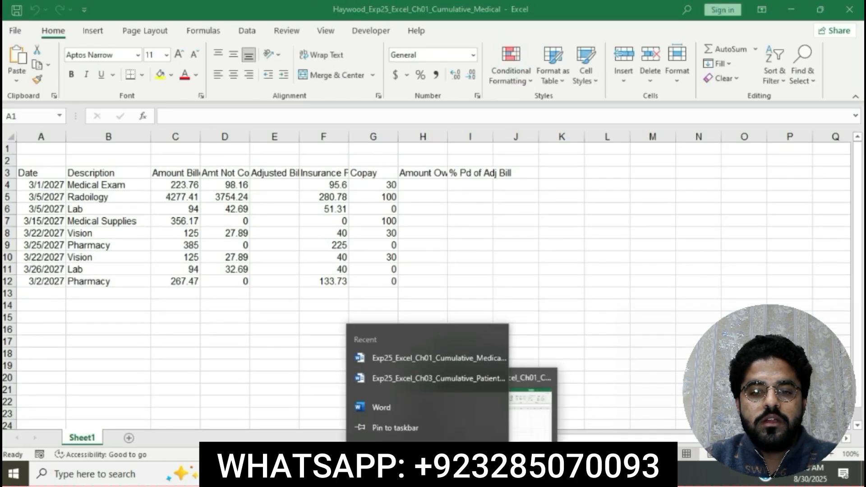
left_click(529, 231)
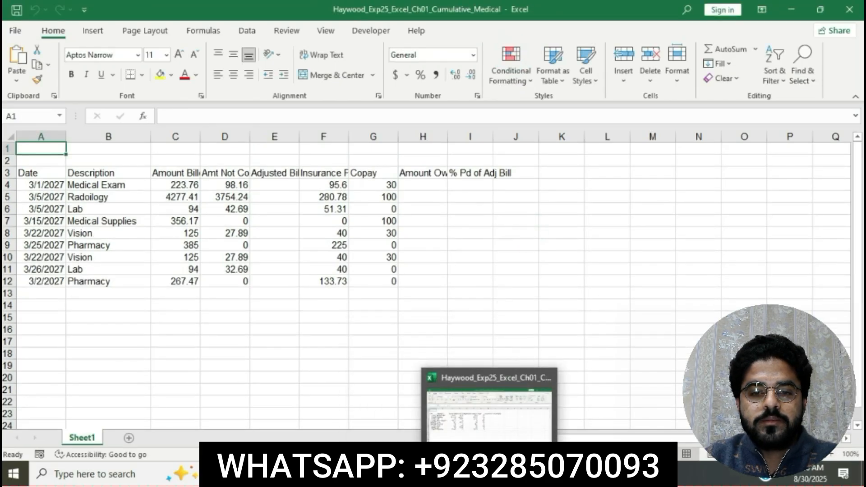
key("alt+Tab")
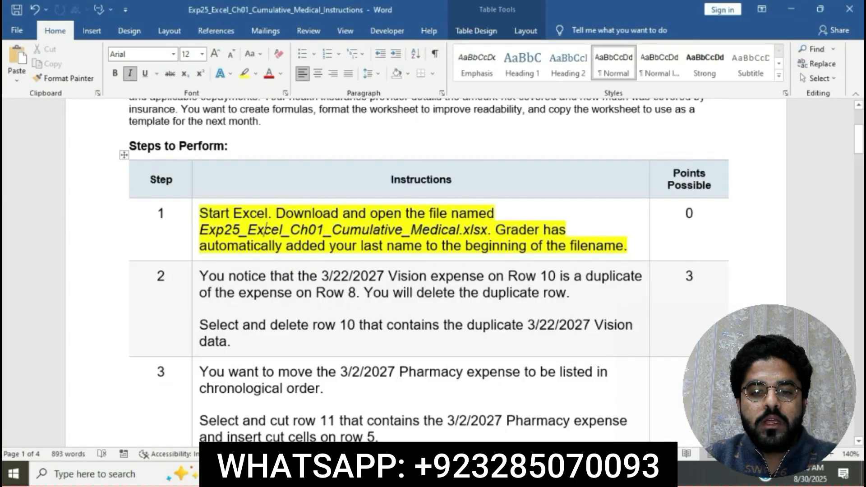
scroll(437, 250, "down", 3)
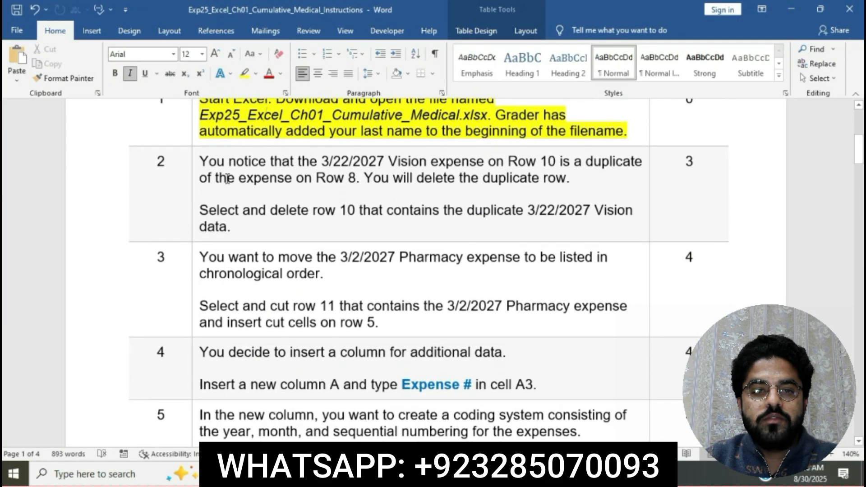
left_click(194, 163)
left_click(249, 203)
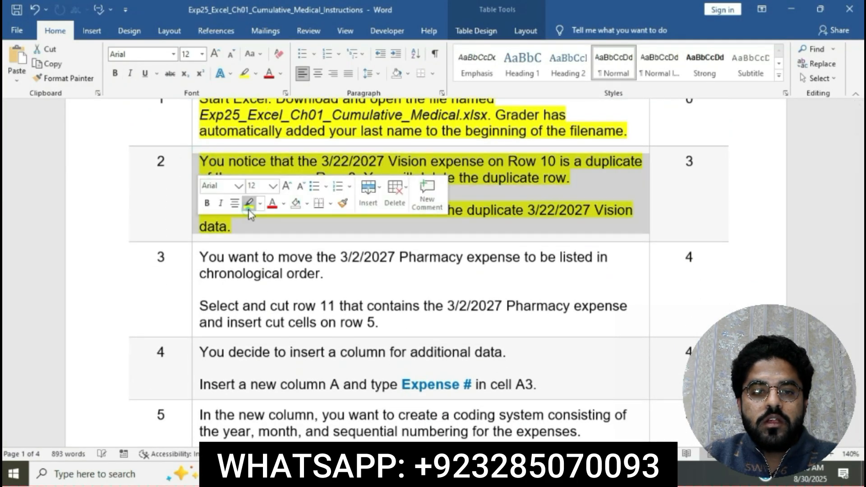
left_click(260, 227)
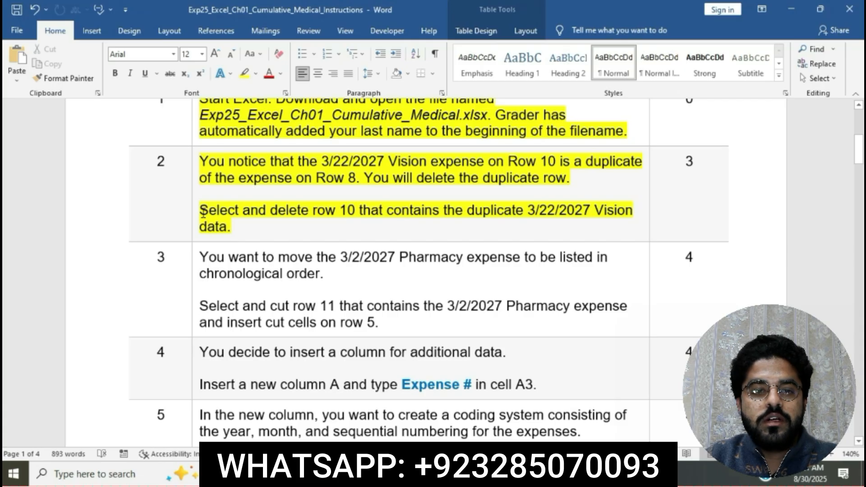
Step: Delete worksheet row 10 containing the duplicate 3/22/2027 Vision expense
left_click_drag(200, 210, 353, 210)
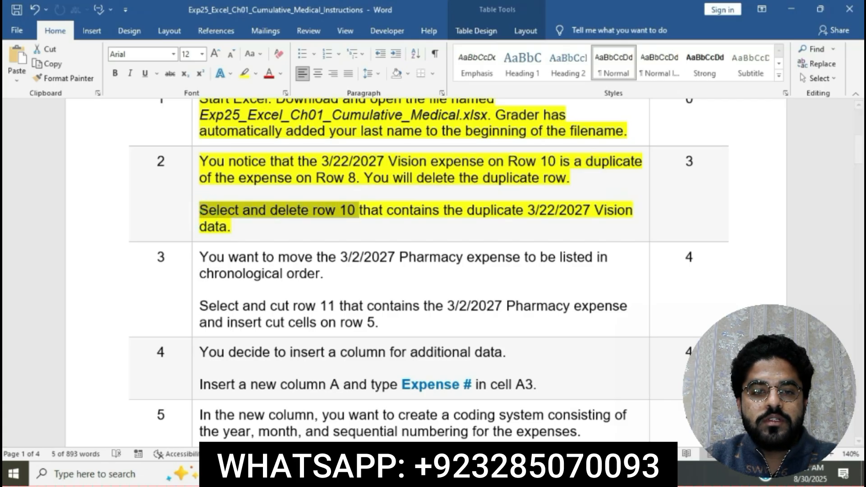
key("alt+Tab")
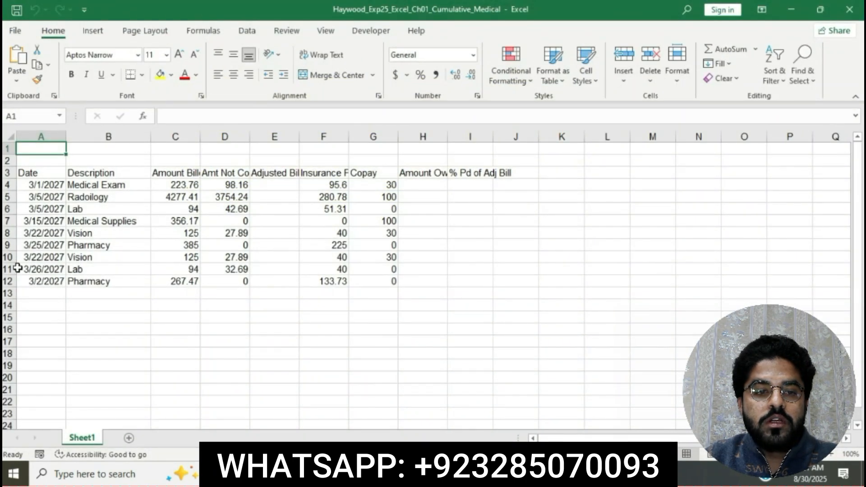
left_click(8, 257)
right_click(14, 258)
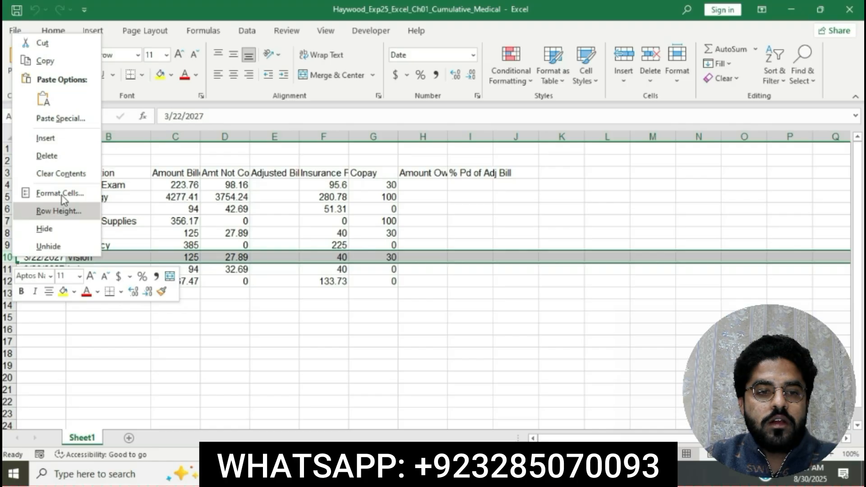
left_click(51, 158)
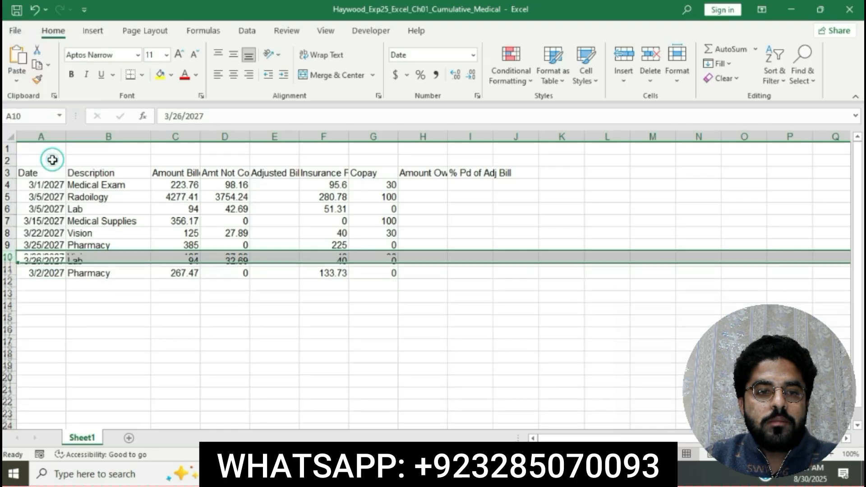
Step: Highlight the step 3 instruction text in yellow in the instructions document
key("alt+Tab")
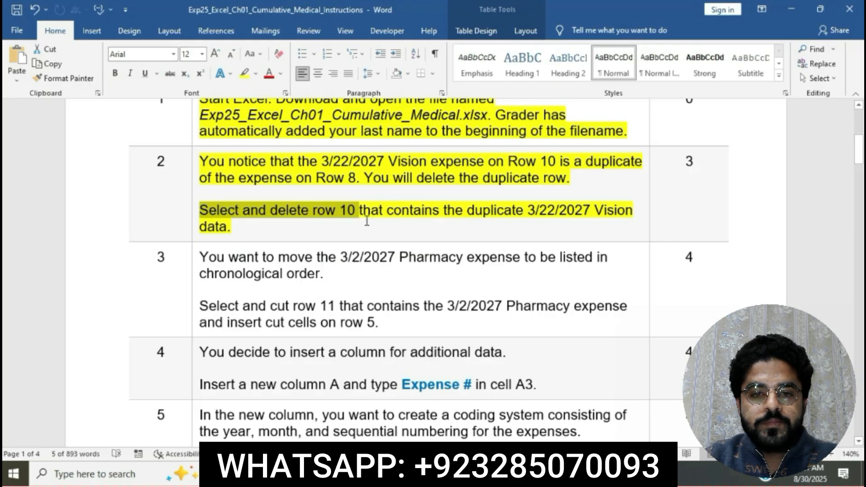
left_click(494, 218)
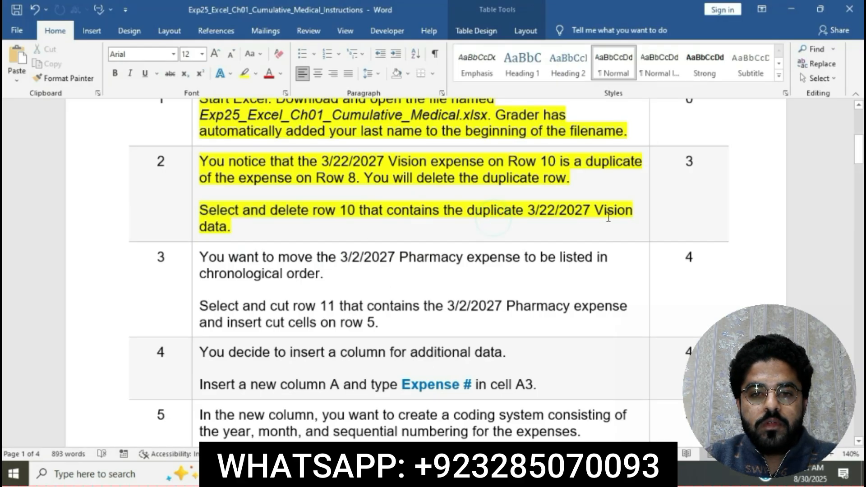
scroll(286, 236, "down", 1)
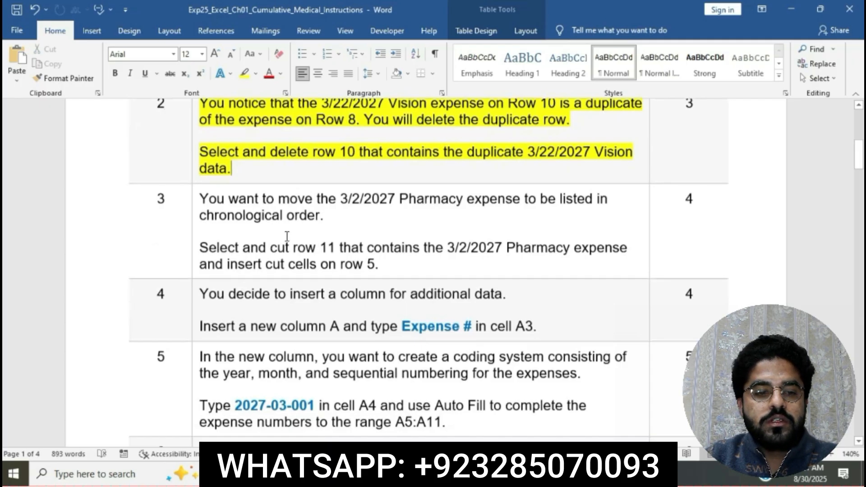
scroll(286, 236, "down", 1)
left_click(197, 182)
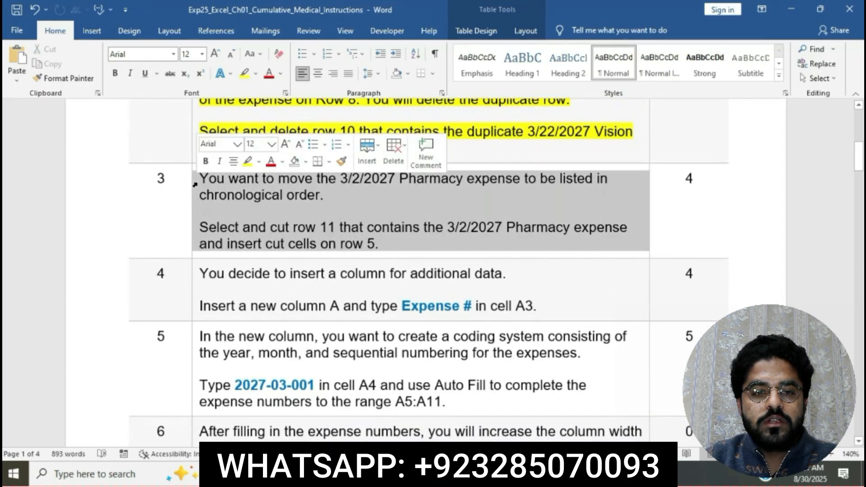
left_click(247, 161)
left_click(278, 202)
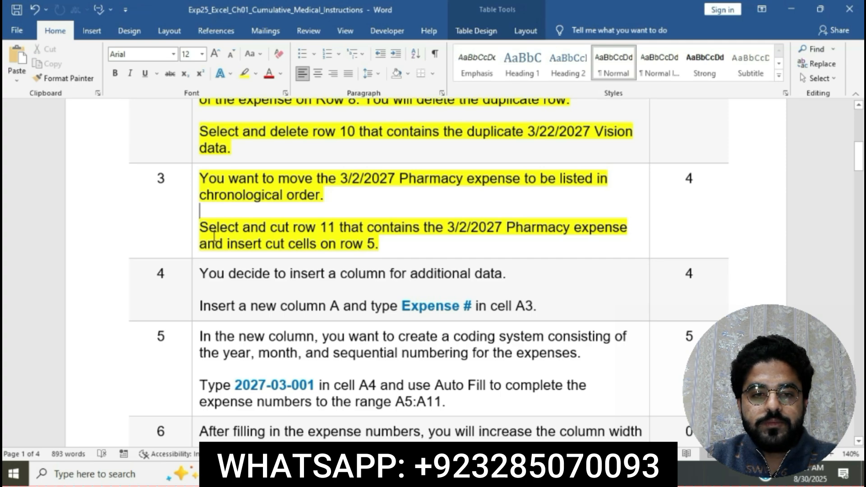
left_click_drag(206, 230, 339, 228)
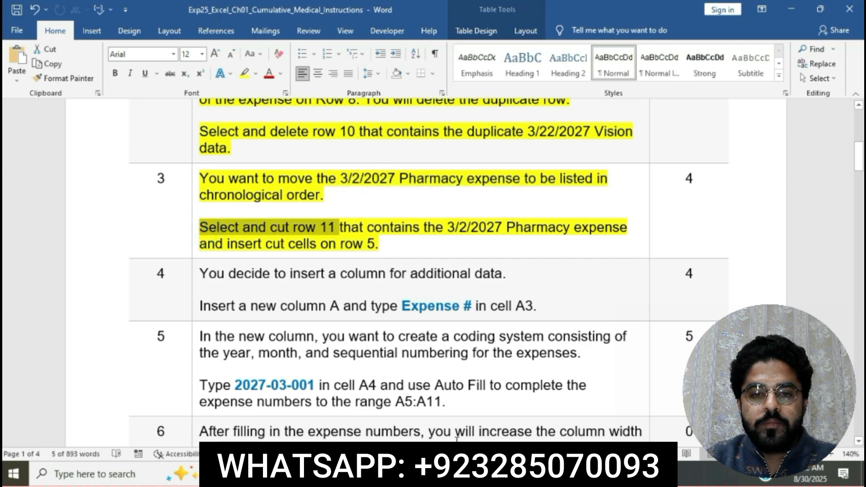
Step: Cut worksheet row 11 containing the 3/2/2027 Pharmacy expense
key("alt+Tab")
left_click(10, 269)
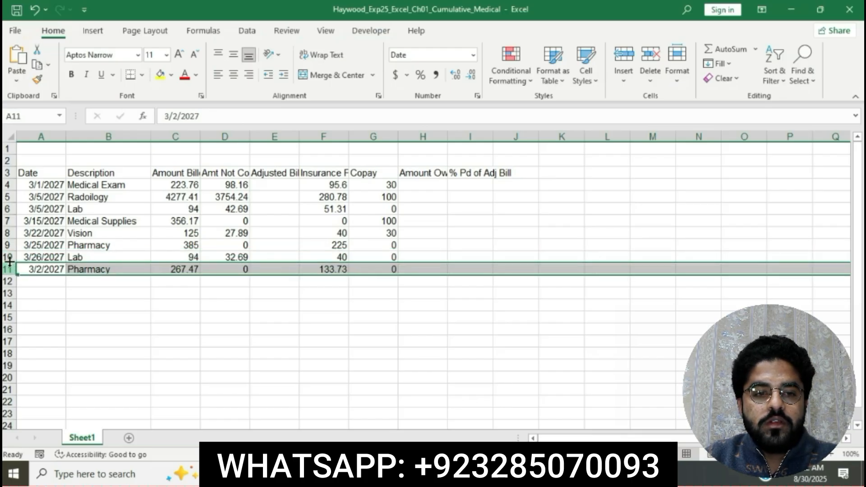
left_click(35, 51)
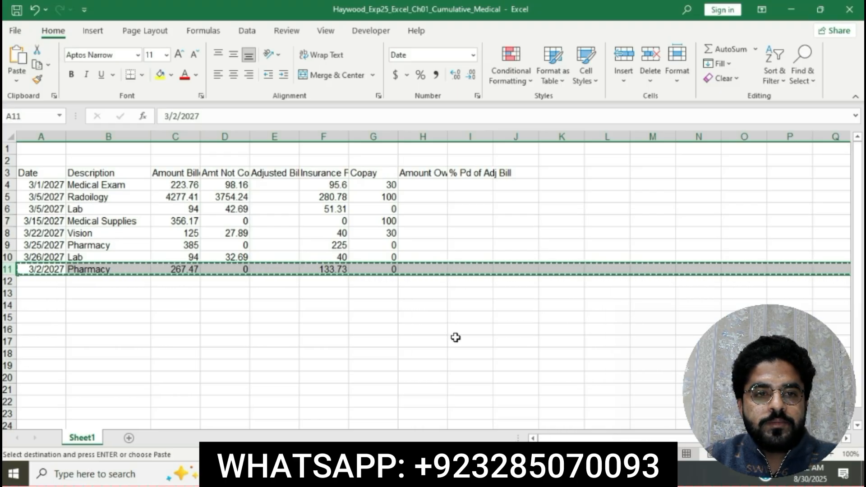
Step: Read the step 3 instruction about inserting the cut cells on row 5
key("alt+Tab")
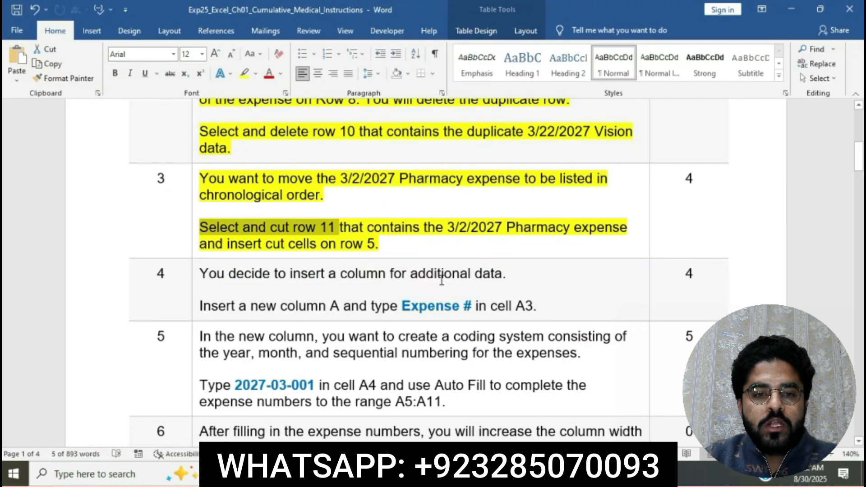
left_click(348, 231)
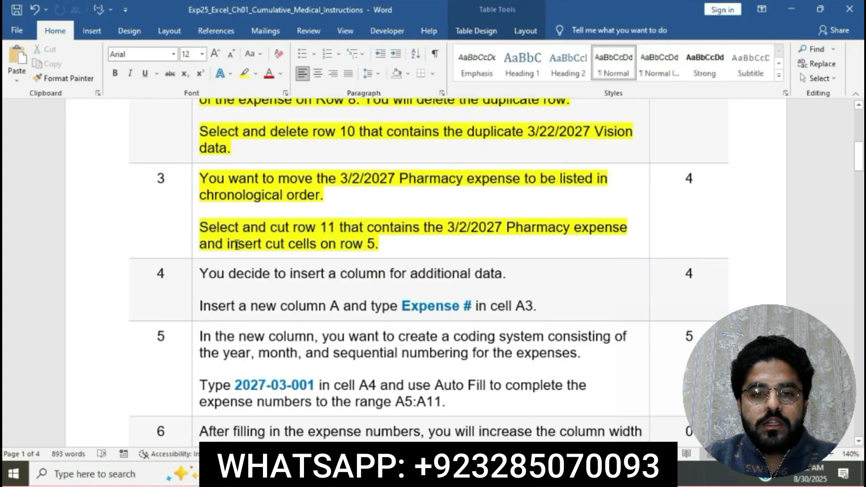
left_click(197, 245)
left_click_drag(199, 244, 374, 249)
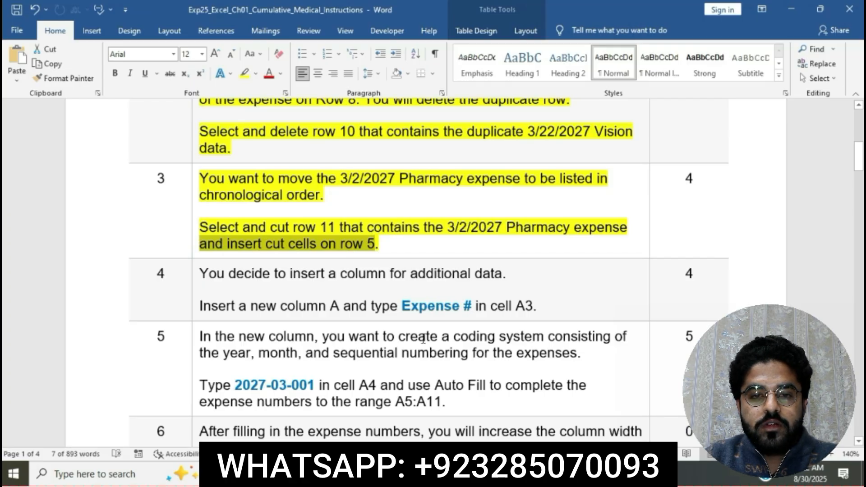
Step: Insert the cut Pharmacy row into worksheet row 5
key("alt+Tab")
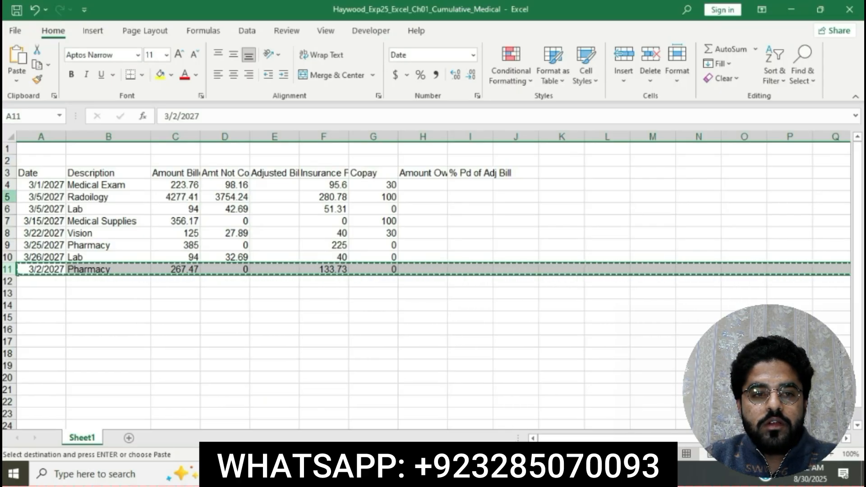
left_click(7, 197)
right_click(8, 199)
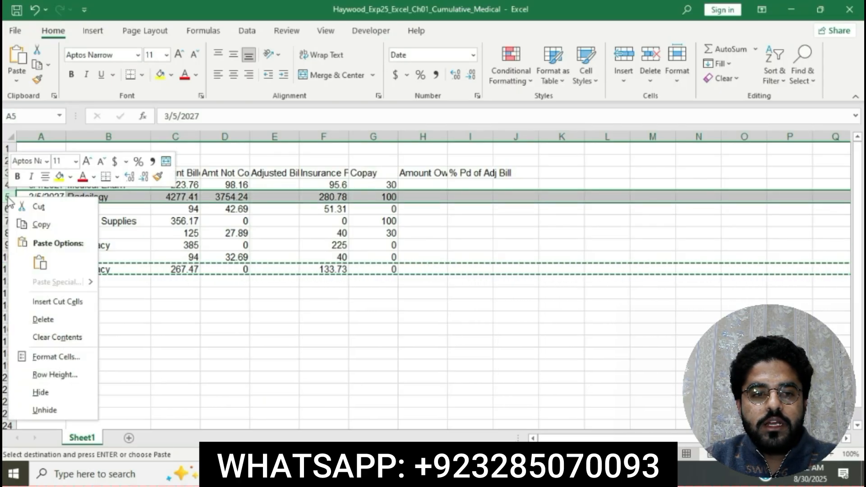
left_click(64, 300)
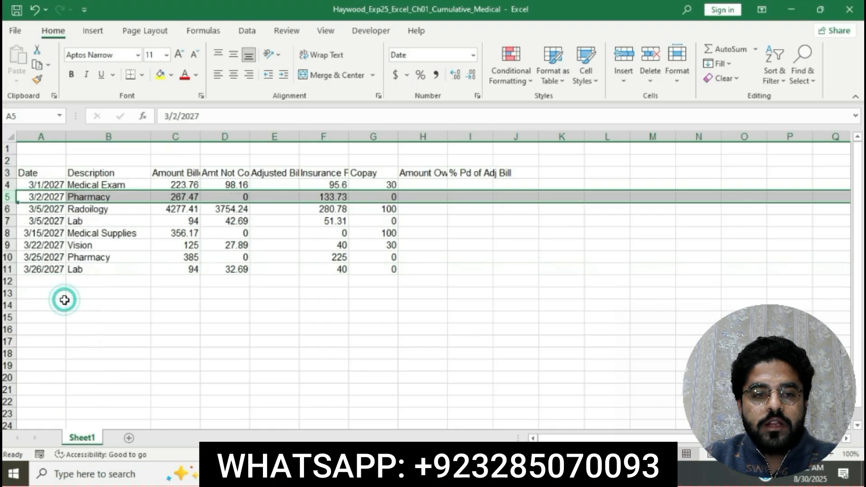
left_click(414, 363)
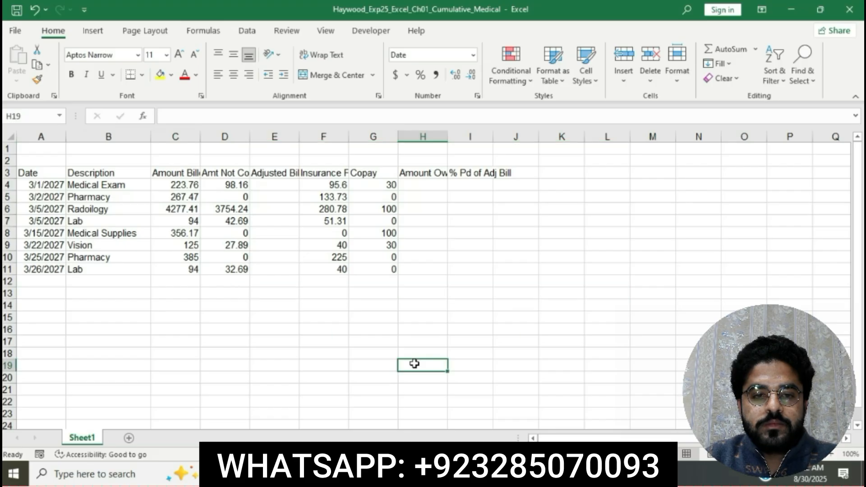
Step: Highlight the step 4 instruction text in yellow in the instructions document
key("alt+Tab")
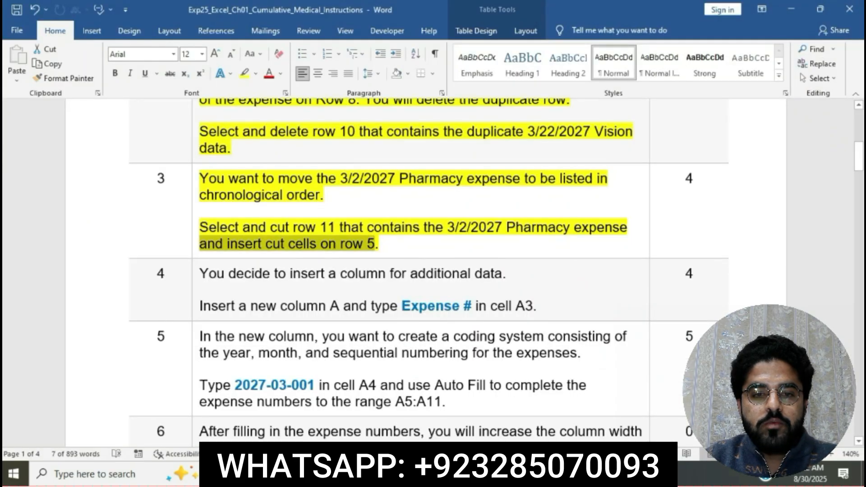
scroll(466, 232, "down", 3)
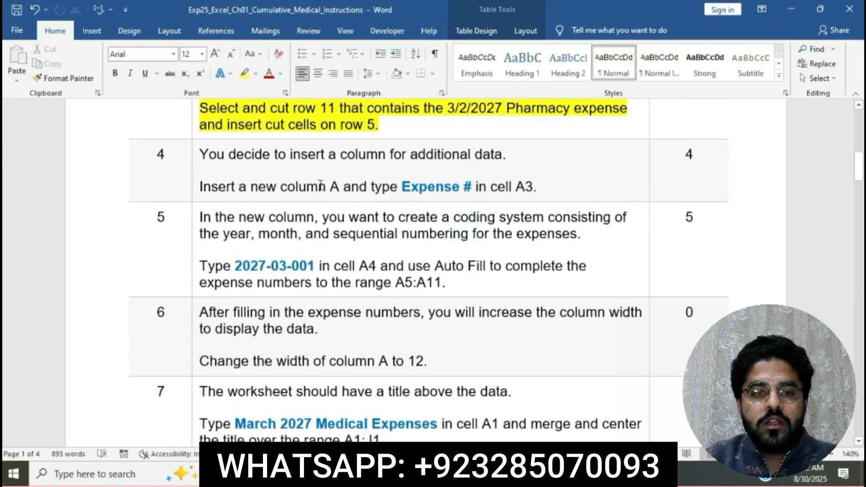
left_click(198, 154)
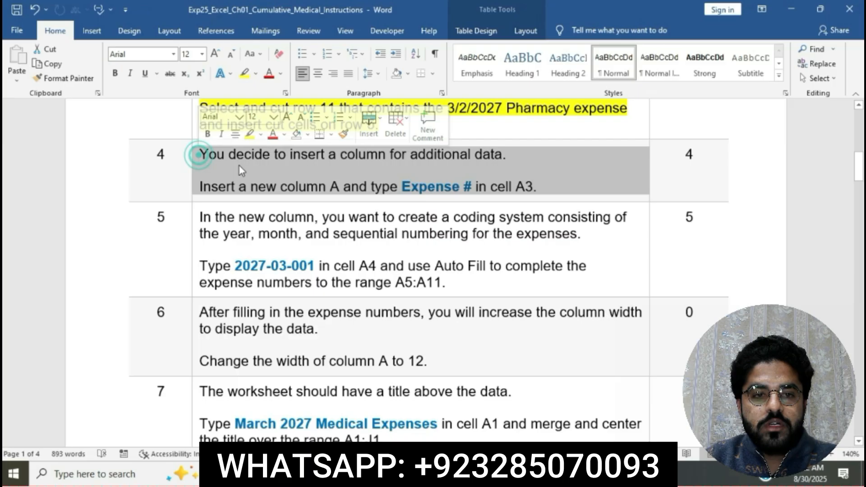
left_click(249, 134)
left_click(269, 169)
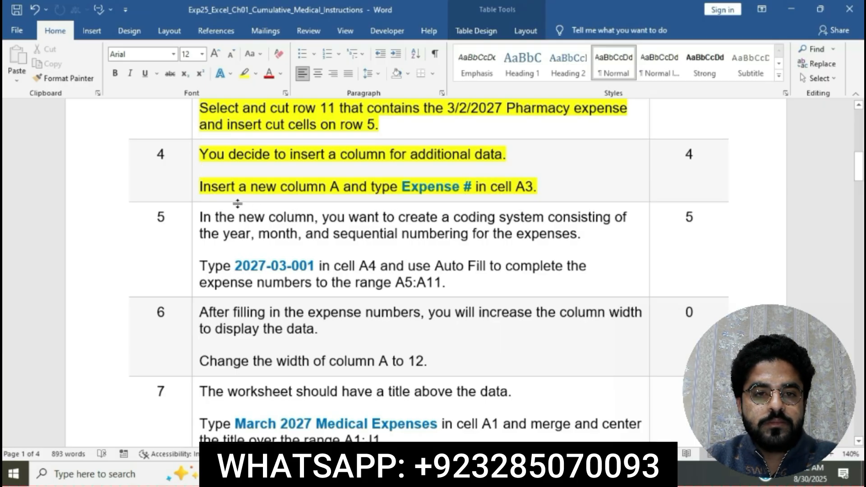
Step: Insert a new blank column A in the worksheet
left_click_drag(204, 189, 337, 193)
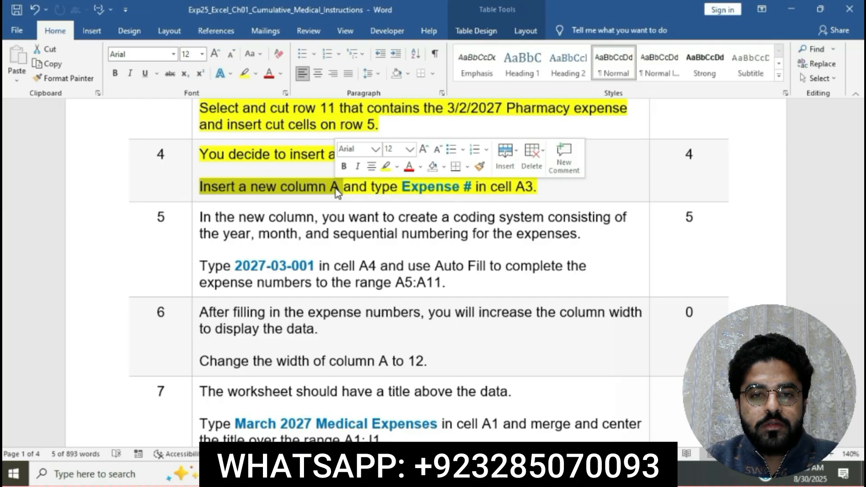
left_click(416, 473)
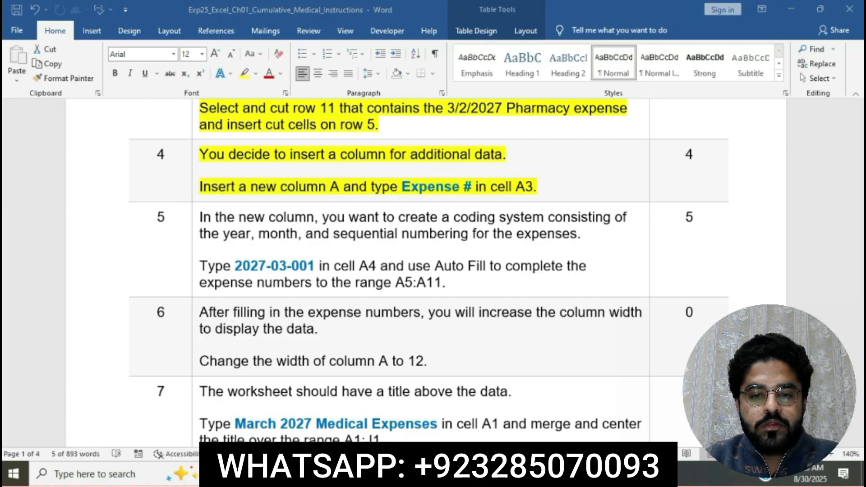
left_click(45, 137)
right_click(47, 138)
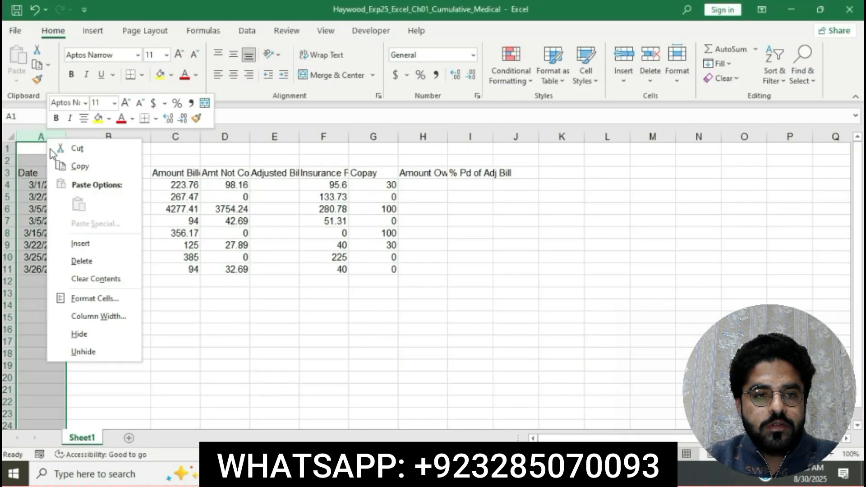
left_click(86, 243)
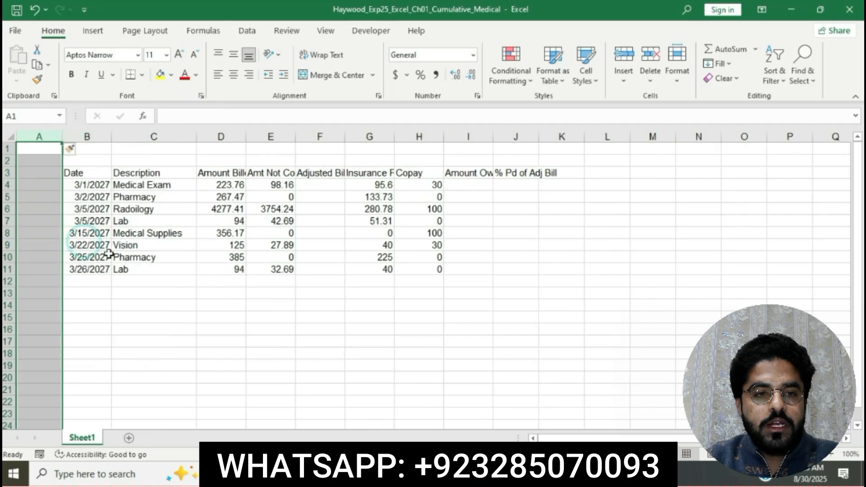
left_click(276, 360)
Step: Enter the heading Expense # in cell A3
left_click(433, 474)
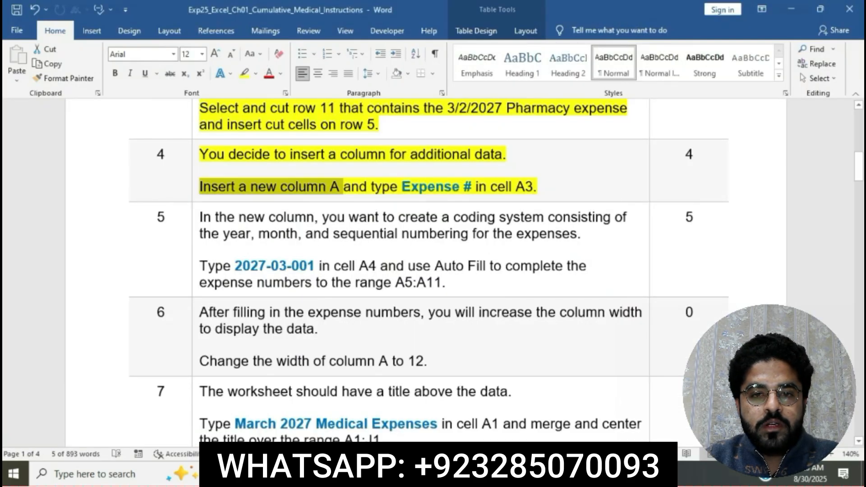
left_click_drag(354, 185, 532, 187)
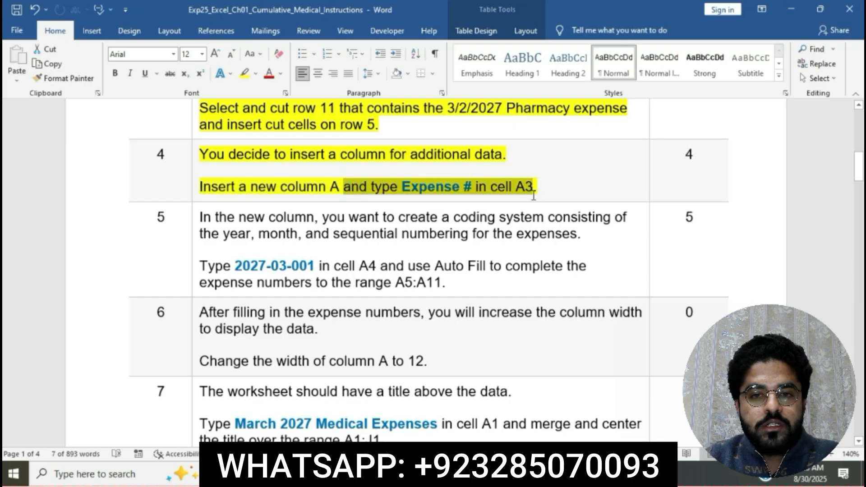
left_click(465, 474)
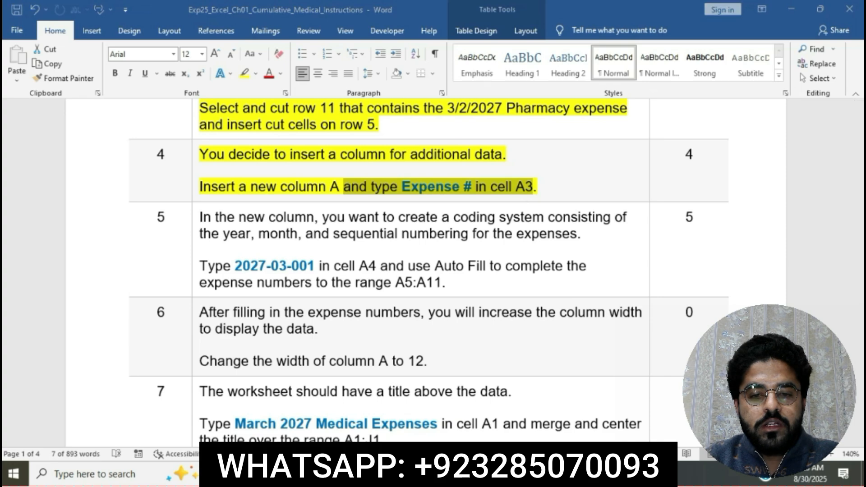
left_click(31, 171)
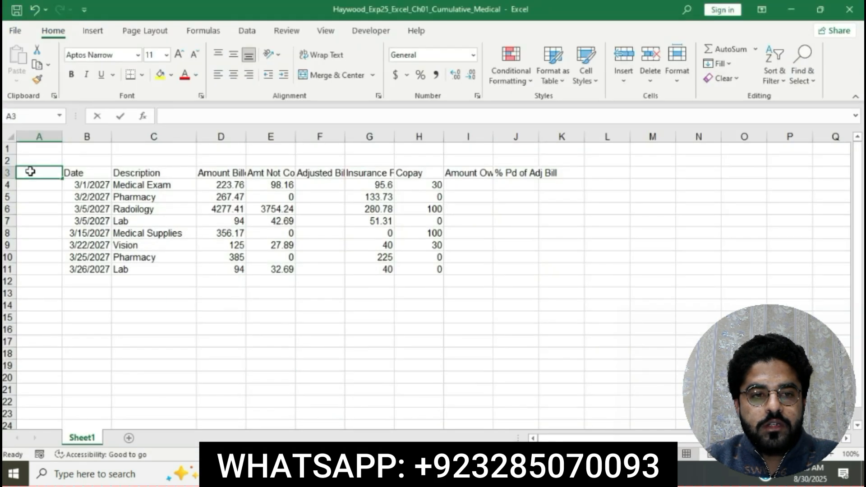
type("E")
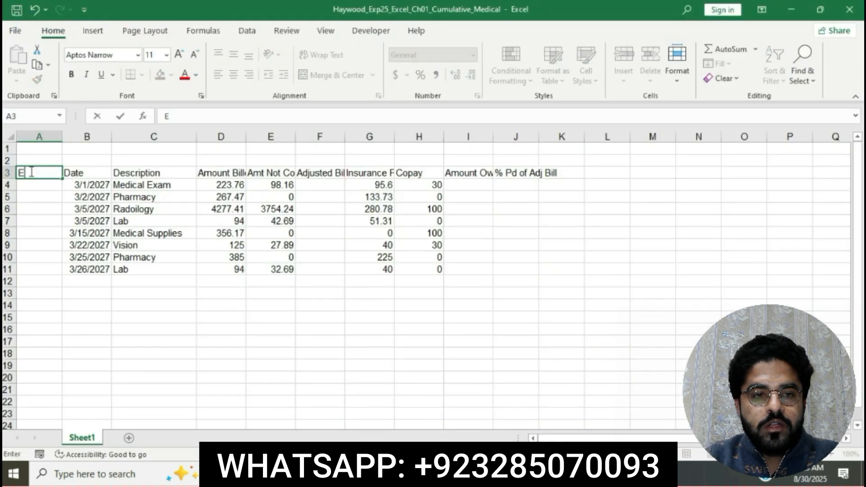
type("xp")
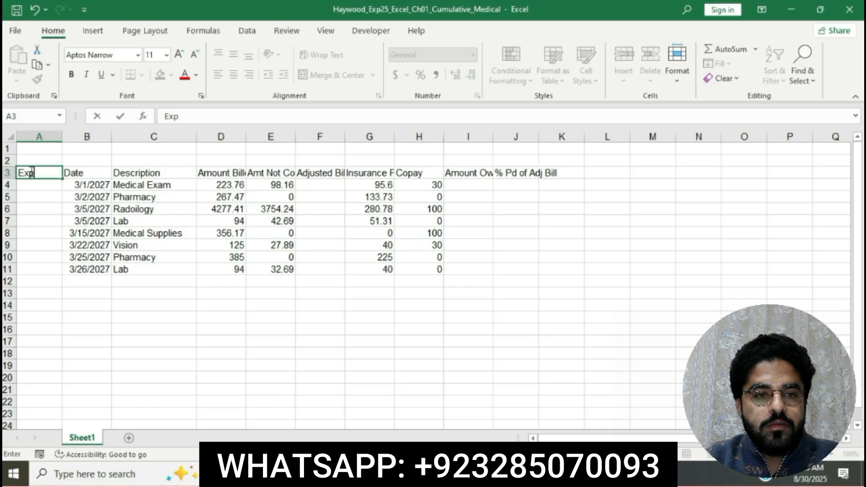
type("ense #")
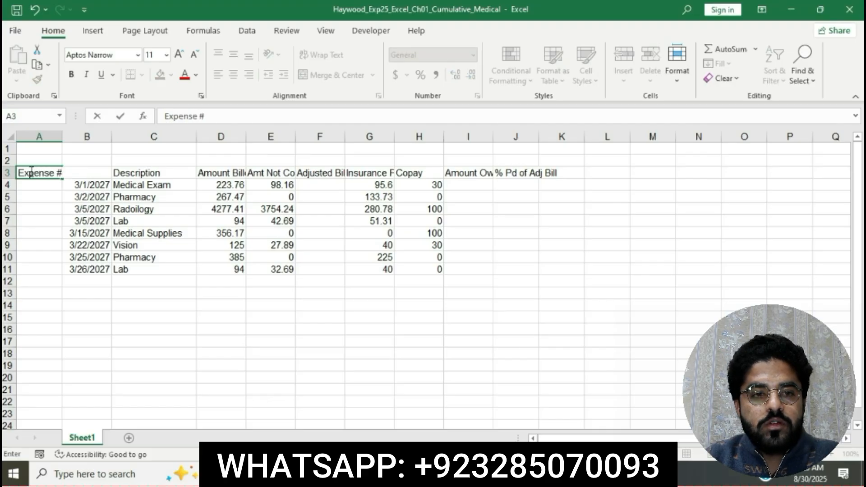
key("Return")
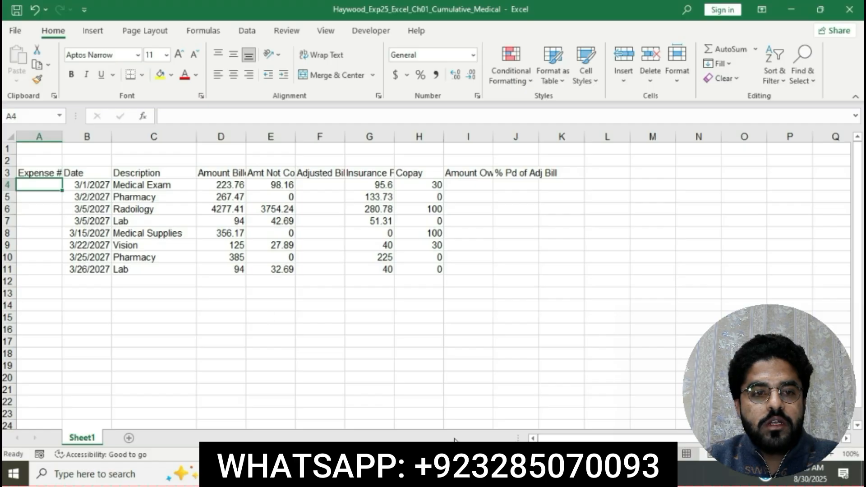
Step: Highlight the step 5 instruction text in yellow in the instructions document
left_click(426, 473)
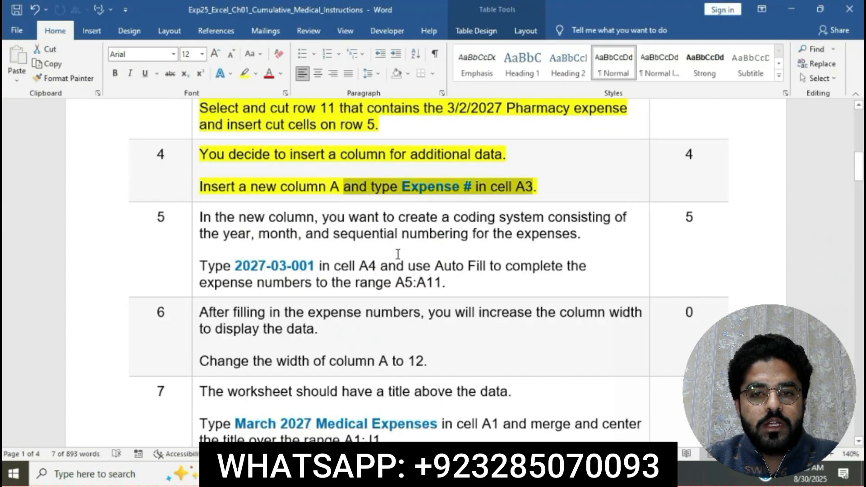
left_click(390, 190)
scroll(393, 191, "down", 3)
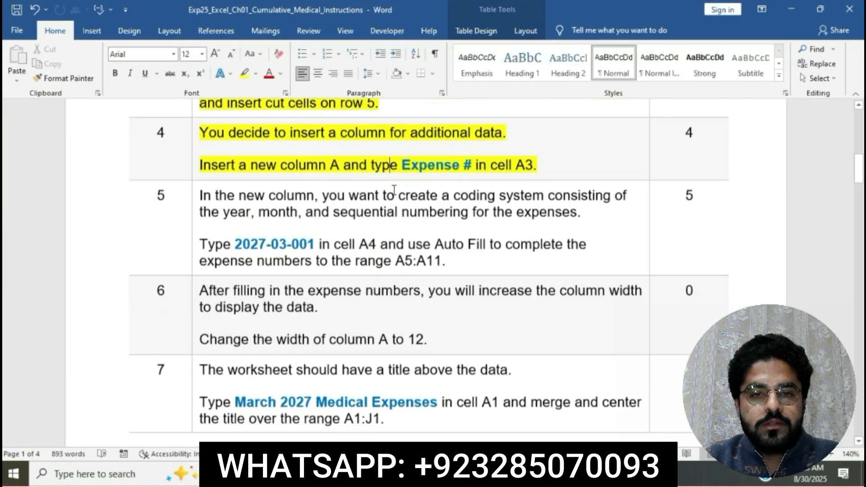
scroll(370, 190, "down", 1)
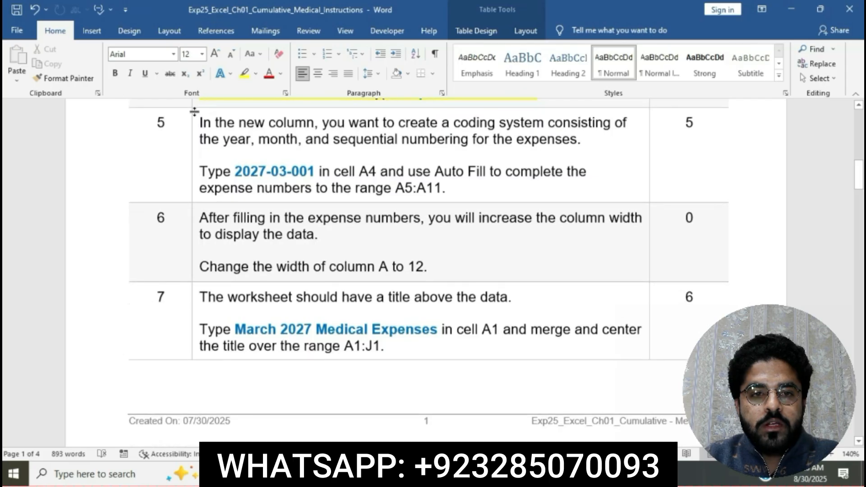
left_click(194, 128)
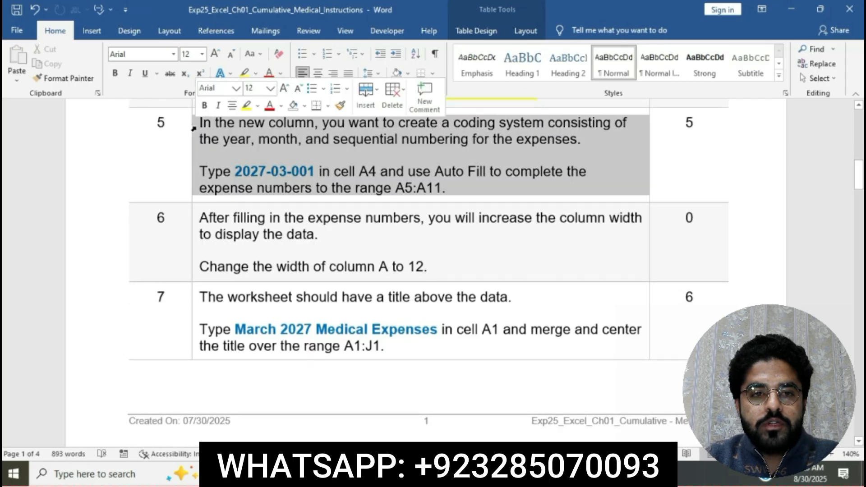
left_click(246, 111)
left_click(271, 145)
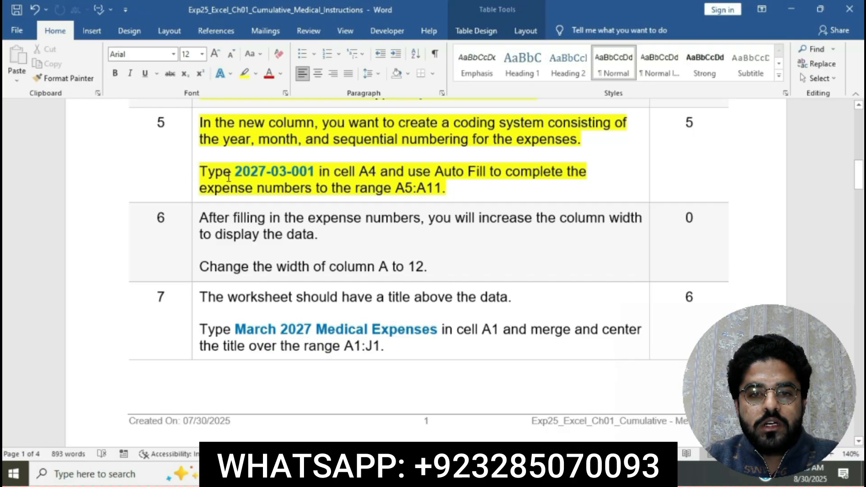
Step: Enter the expense number 2027-03-001 in cell A4
left_click_drag(237, 172, 317, 174)
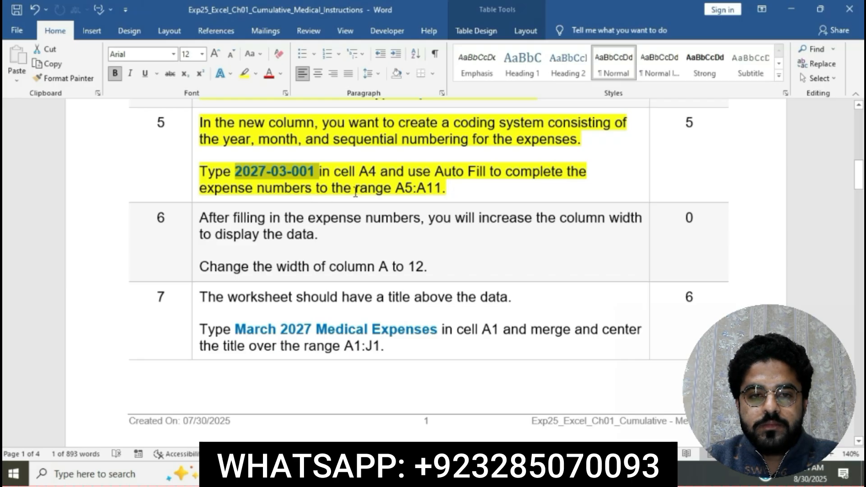
left_click(478, 474)
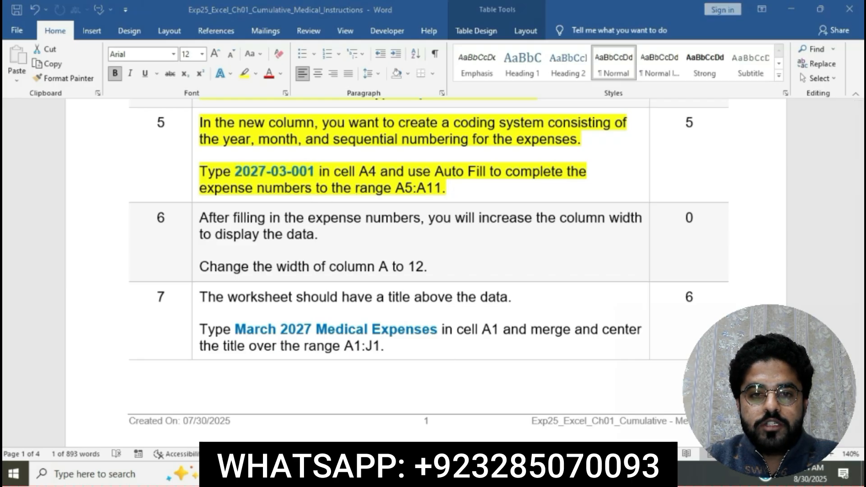
type("2")
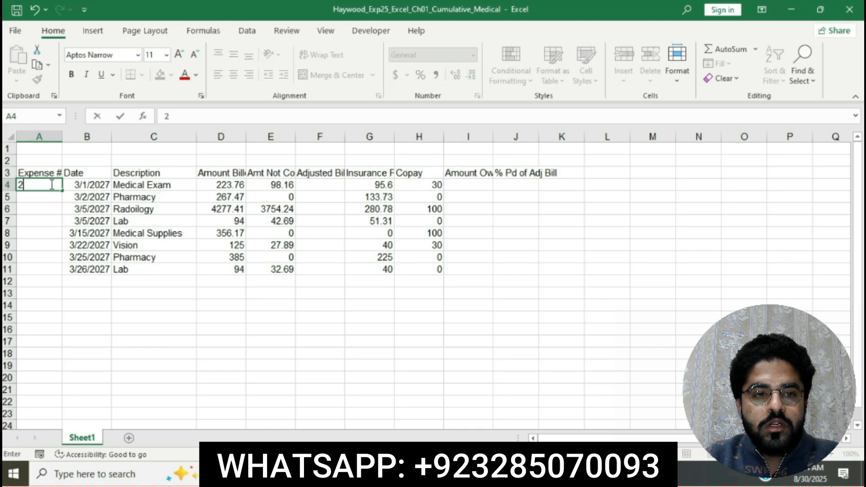
type("027-")
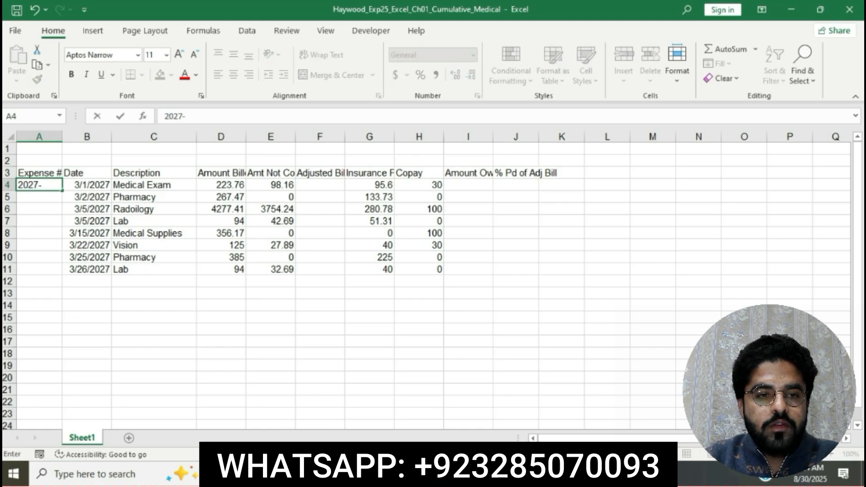
left_click(373, 474)
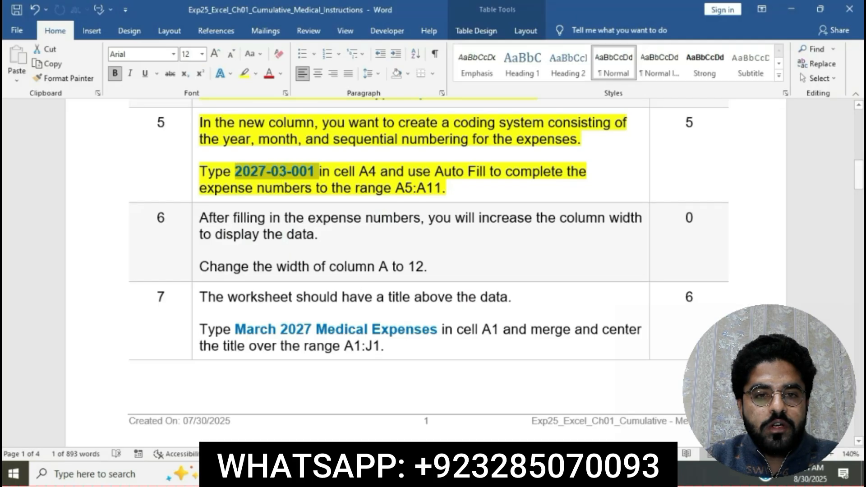
type("-")
left_click(473, 474)
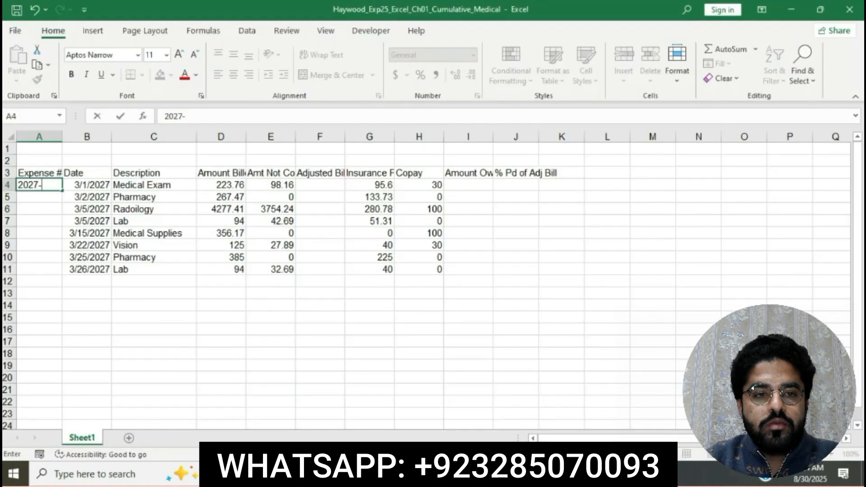
type("03-001")
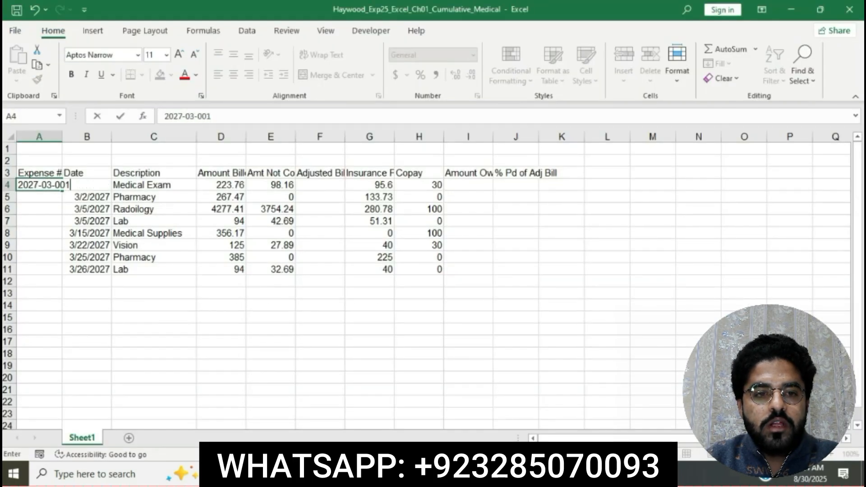
key("ctrl+Return")
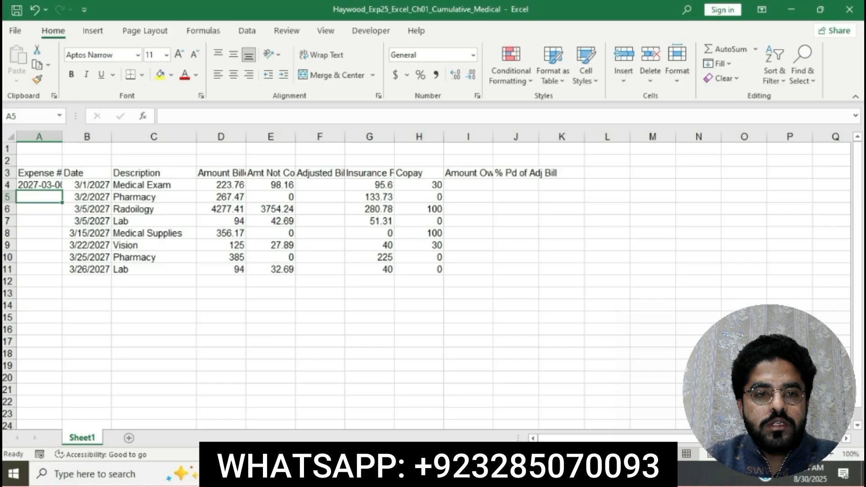
Step: Auto Fill the expense number from cell A4 down through the range A5:A11
key("alt+Tab")
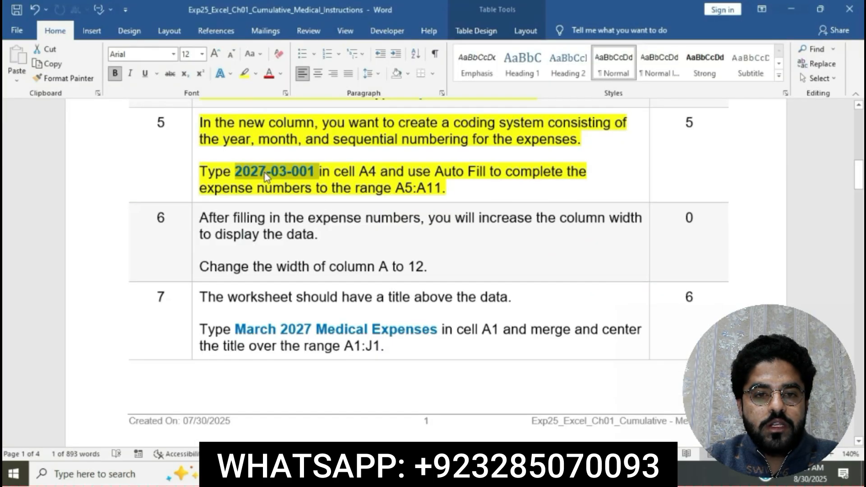
left_click_drag(404, 173, 246, 196)
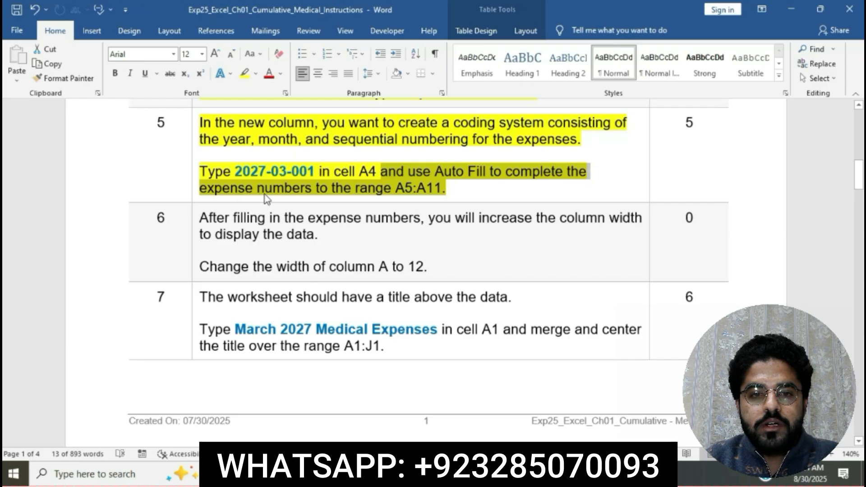
left_click(446, 474)
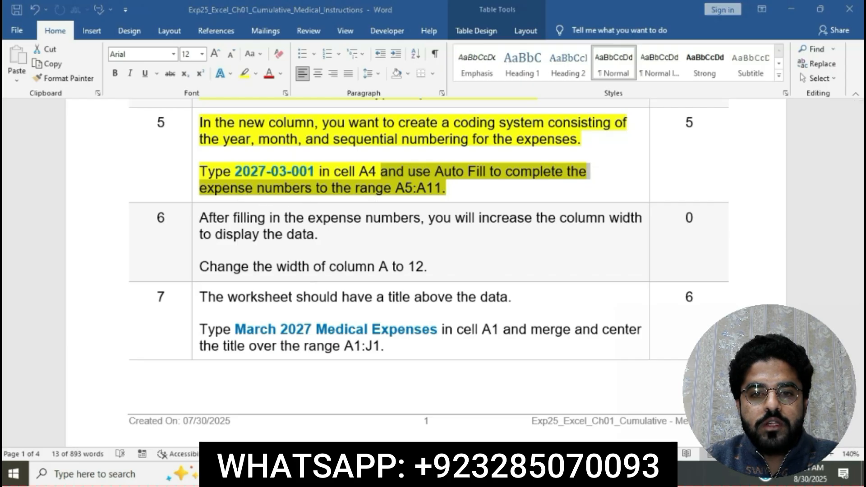
left_click(28, 186)
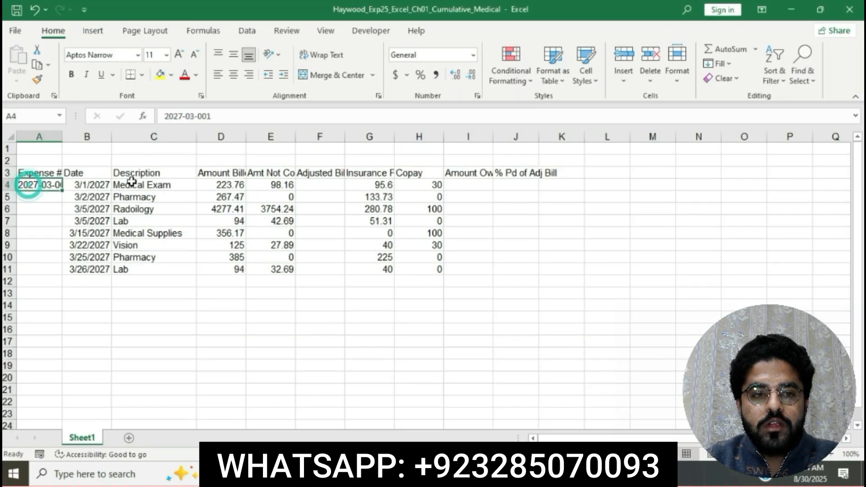
left_click_drag(62, 190, 59, 271)
left_click(459, 330)
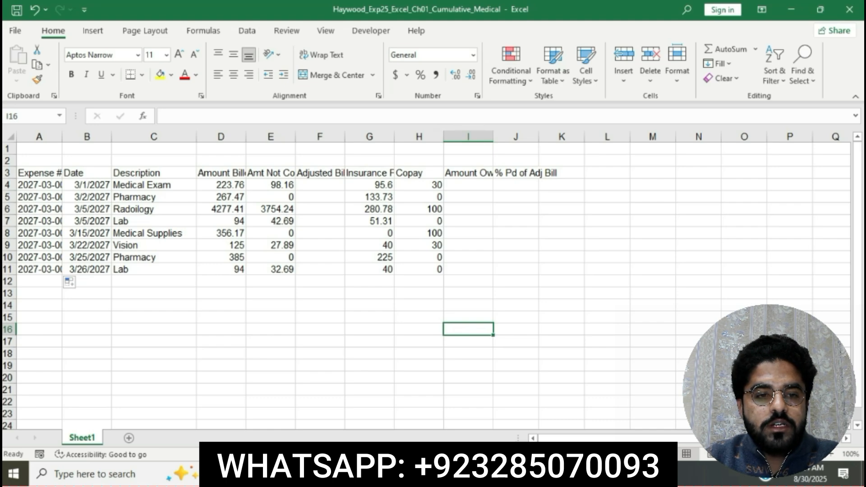
Step: Highlight the step 6 instruction text in yellow in the instructions document
key("alt+Tab")
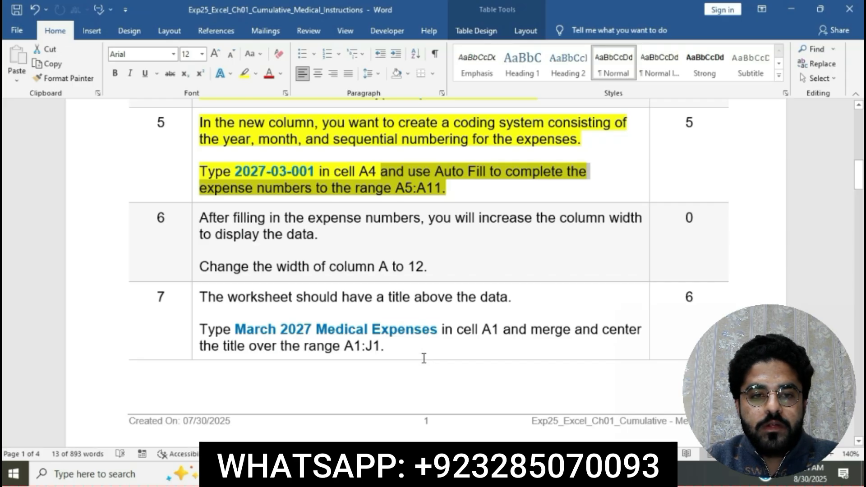
left_click(434, 188)
scroll(435, 189, "down", 2)
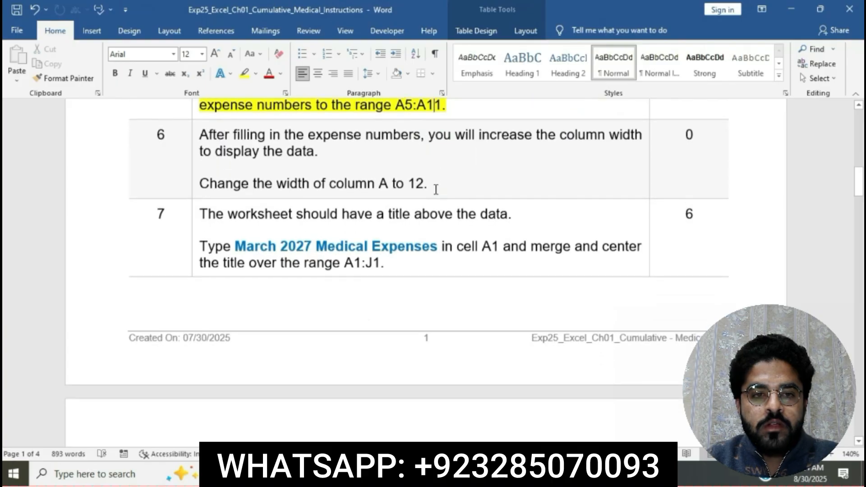
left_click(199, 135)
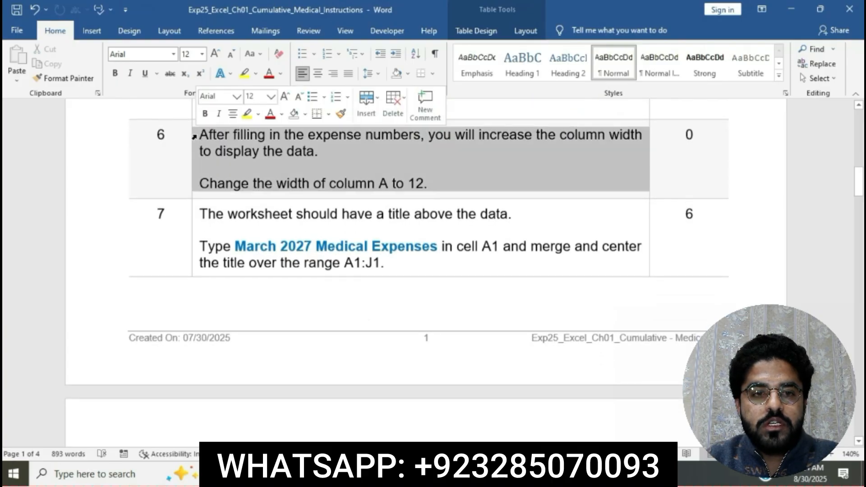
left_click(247, 115)
left_click(295, 151)
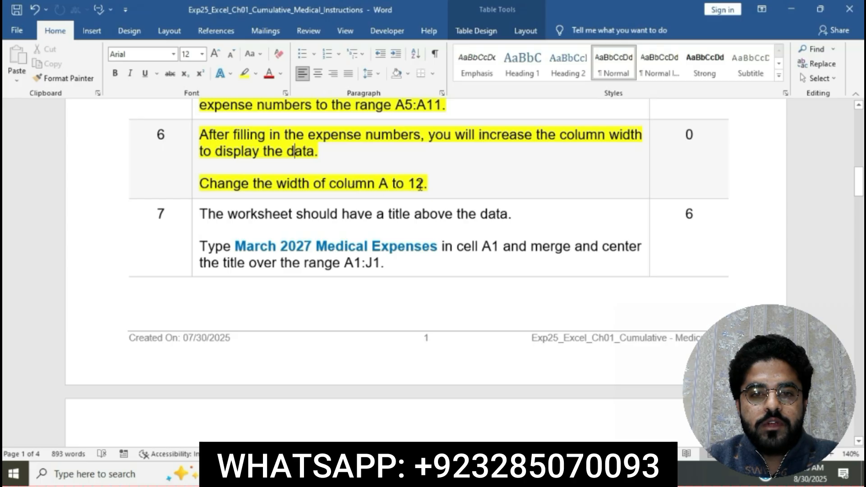
Step: Set the width of column A to 12
left_click(202, 183)
left_click_drag(201, 183, 431, 182)
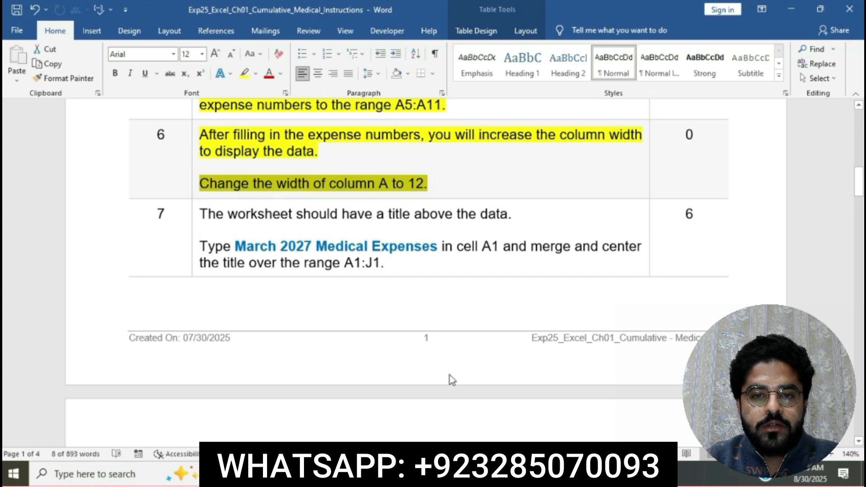
key("alt+Tab")
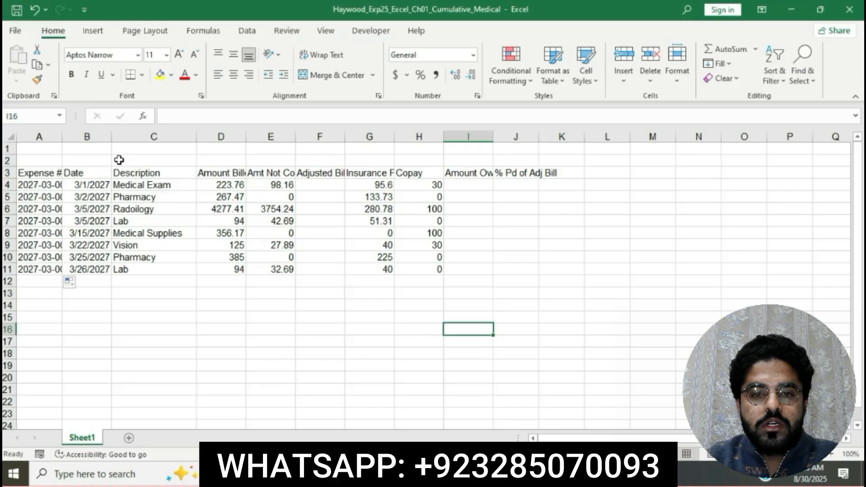
left_click(53, 134)
right_click(54, 136)
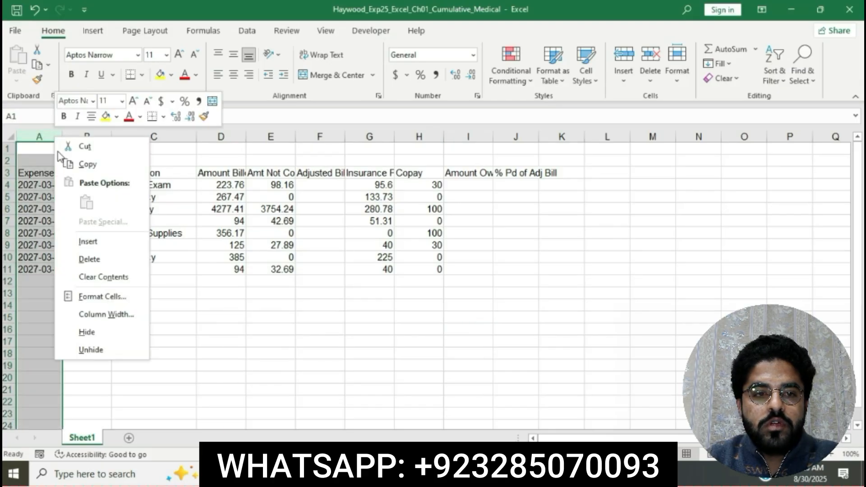
left_click(117, 314)
type("12")
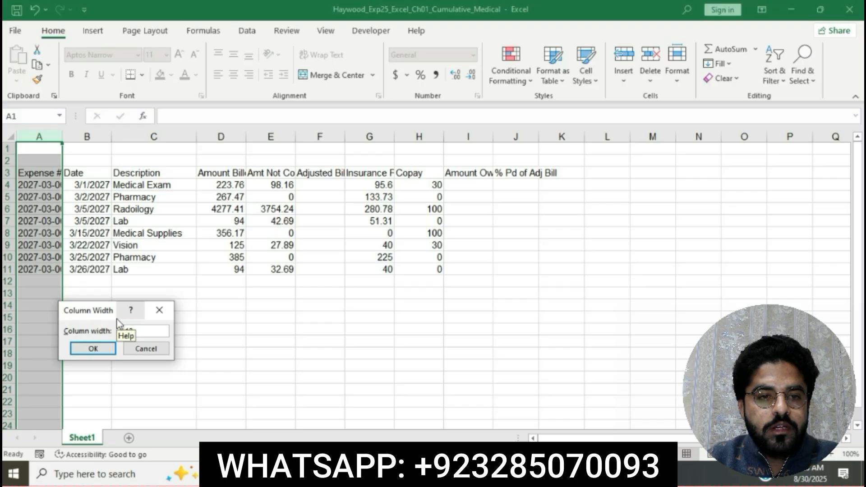
left_click(93, 348)
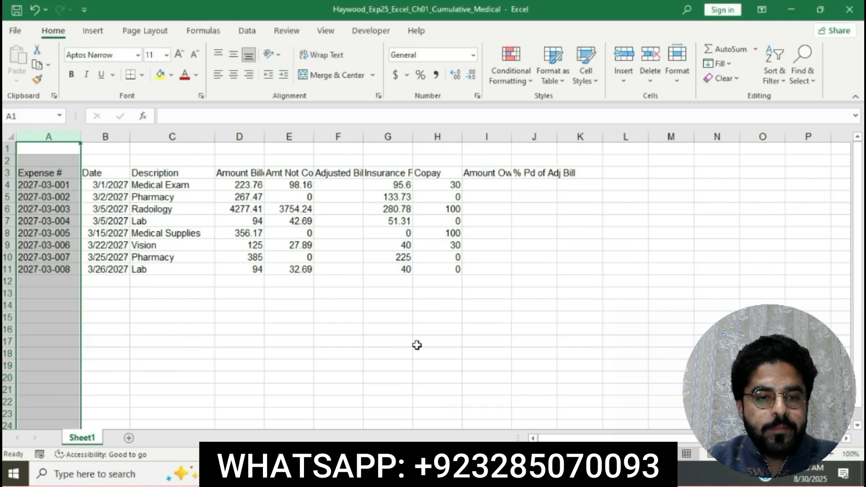
left_click(419, 352)
Step: Enter the title March 2027 Medical Expenses in cell A1
left_click(436, 474)
left_click(286, 180)
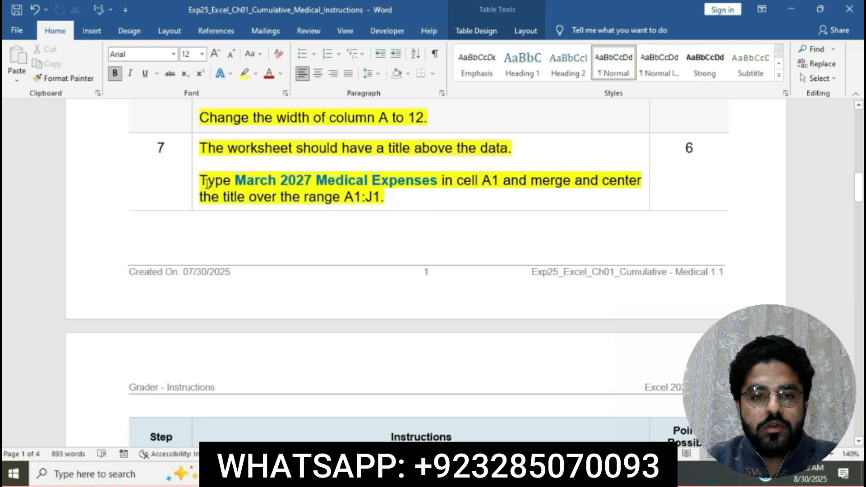
left_click_drag(204, 181, 501, 181)
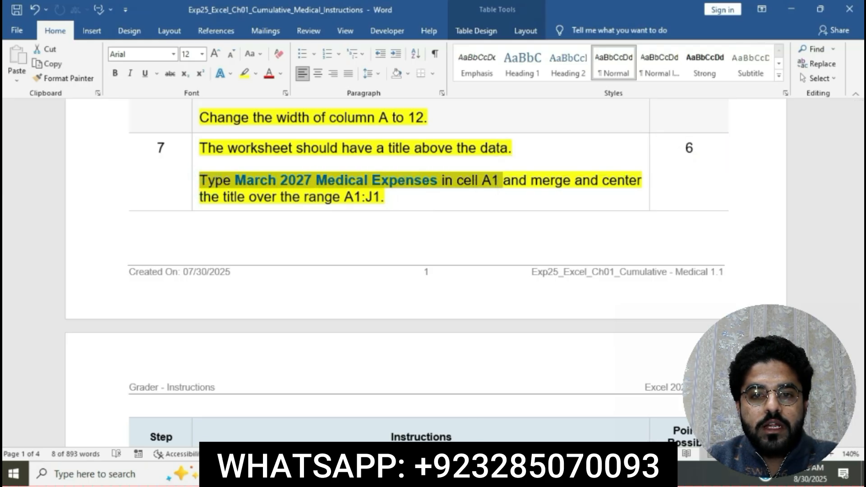
key("alt+Tab")
left_click(59, 152)
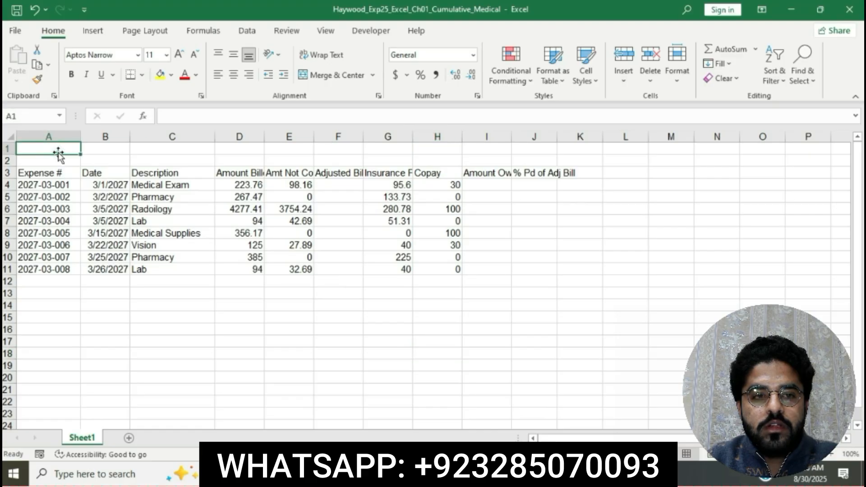
type("Mar")
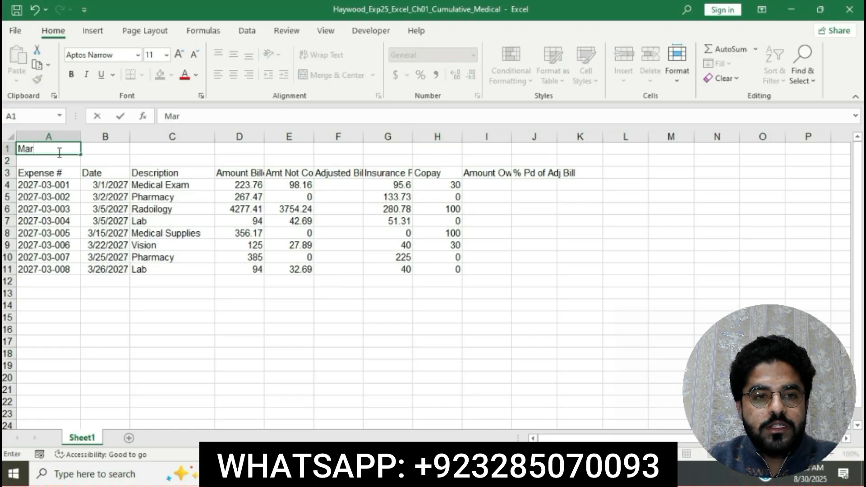
type("ch 2027")
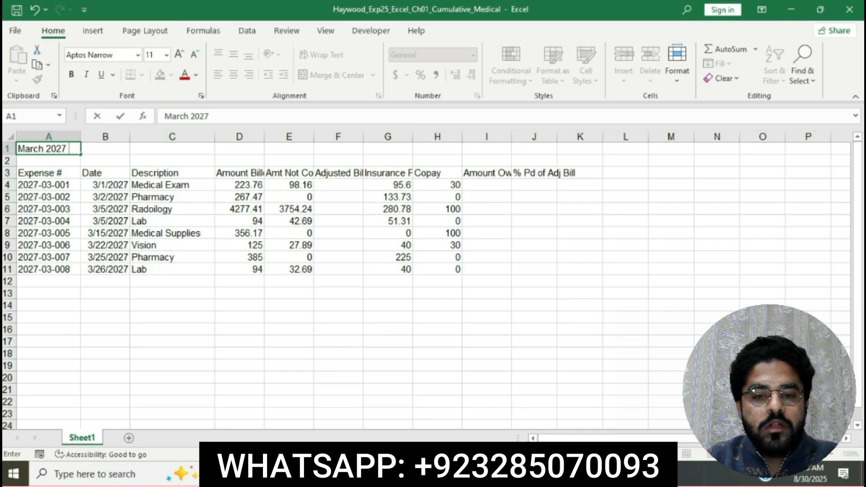
left_click(425, 474)
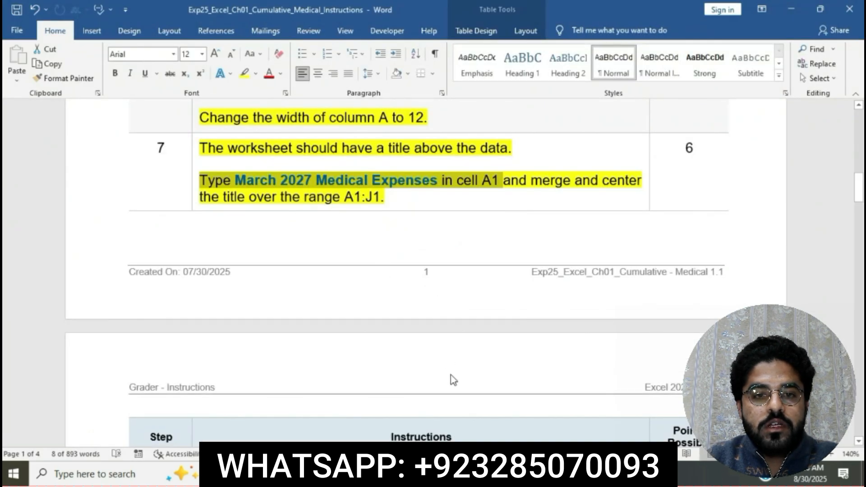
key("alt+Tab")
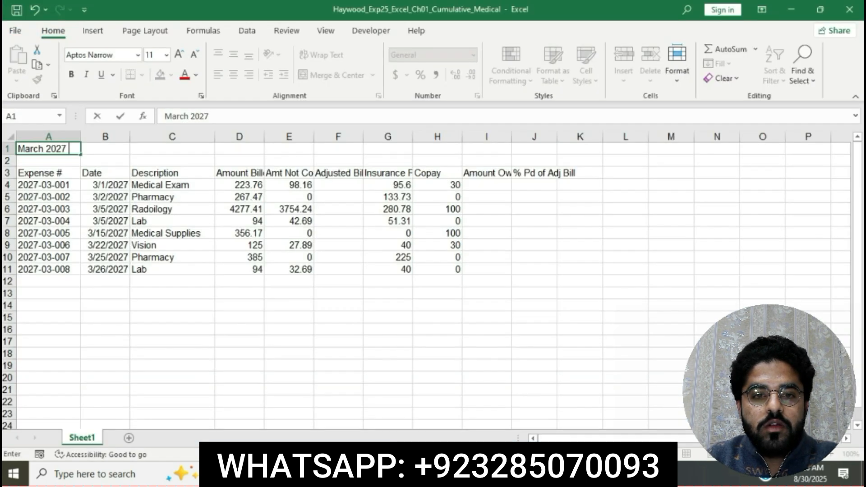
left_click(230, 117)
type("Medi")
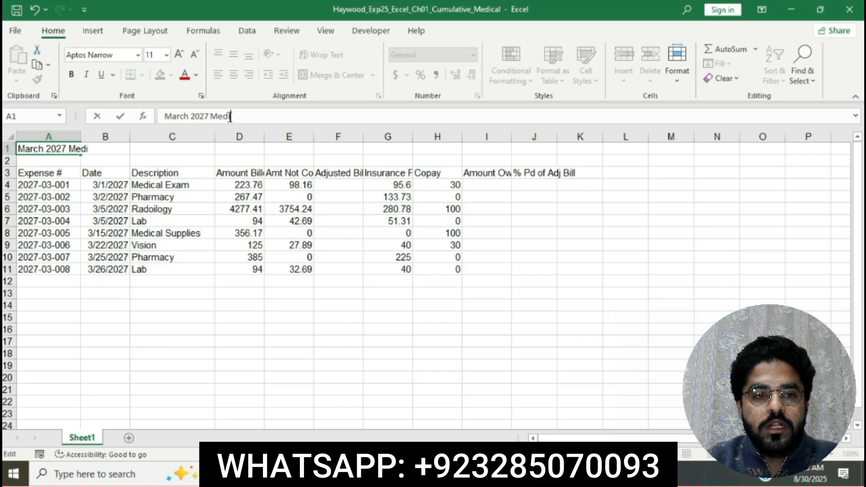
type("cal Expenses")
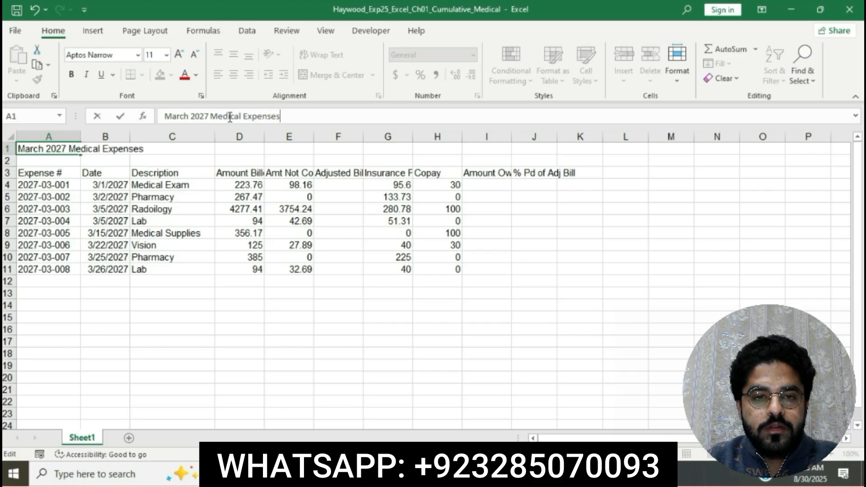
key("Return")
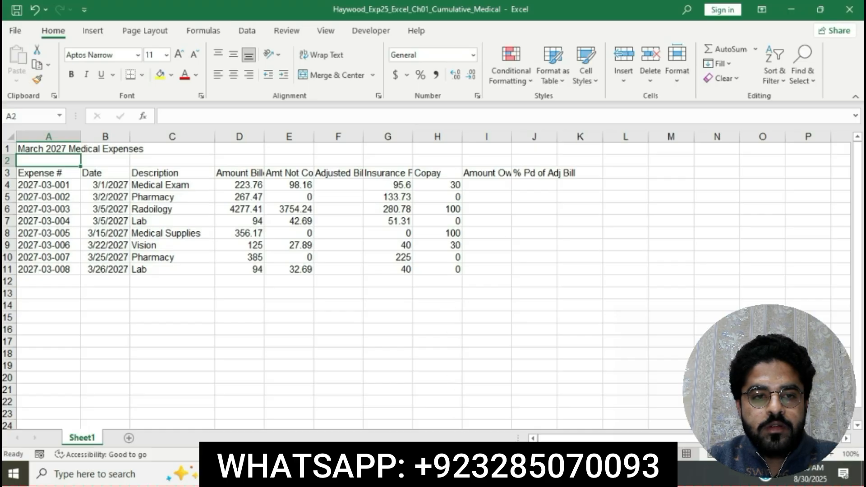
Step: Merge and center the title over the range A1:J1
key("alt+Tab")
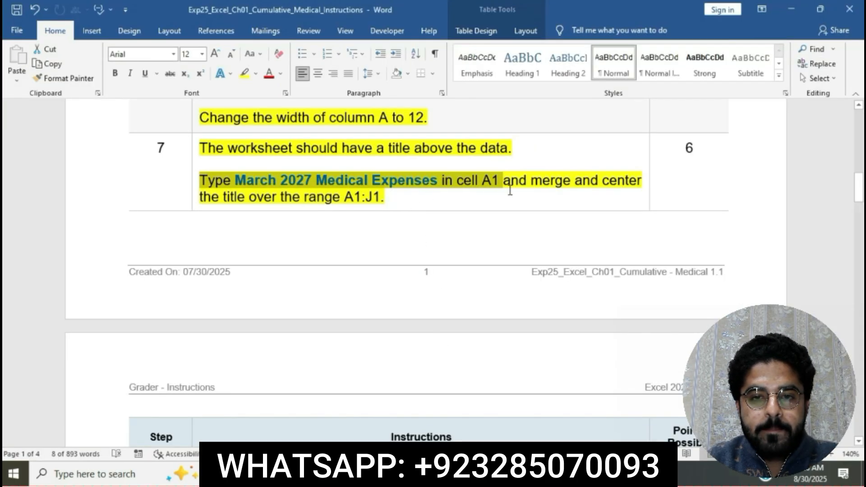
left_click_drag(514, 184, 543, 193)
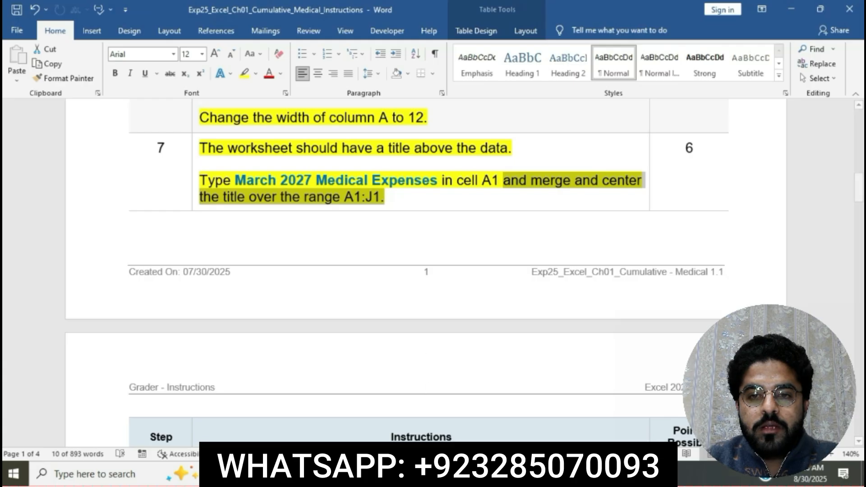
key("alt+Tab")
left_click_drag(63, 149, 533, 149)
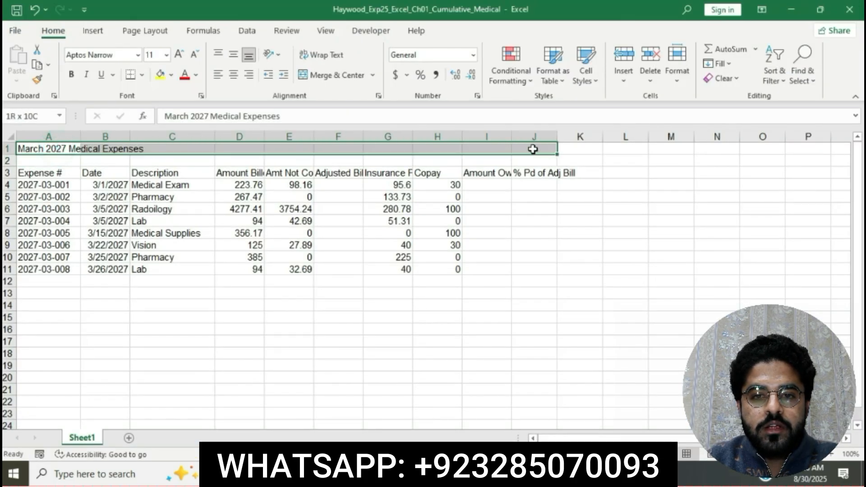
left_click(374, 75)
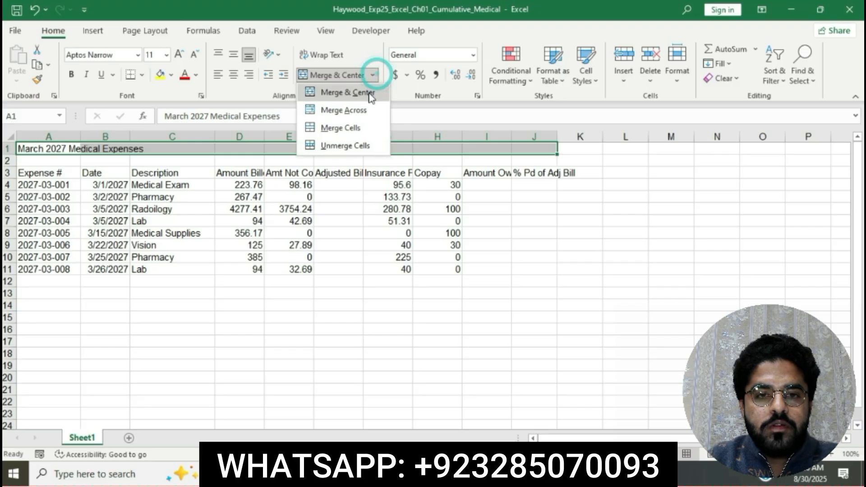
left_click(369, 94)
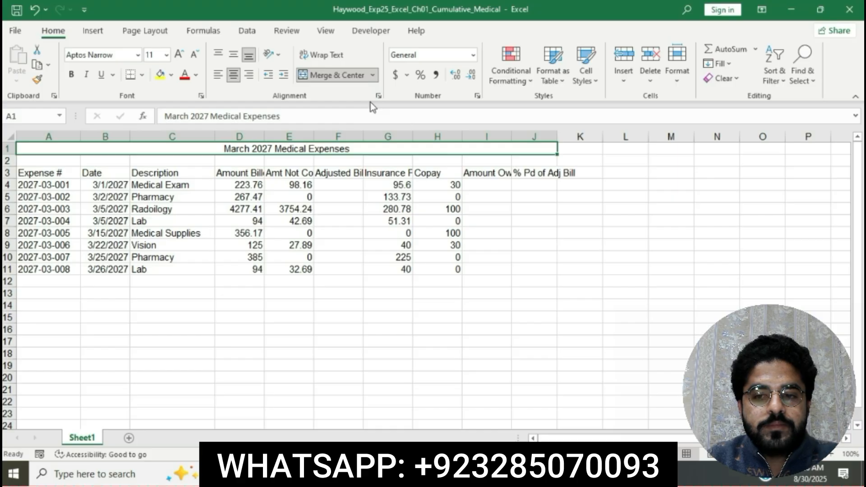
Step: Highlight the step 8 instruction text in yellow in the instructions document
left_click(423, 473)
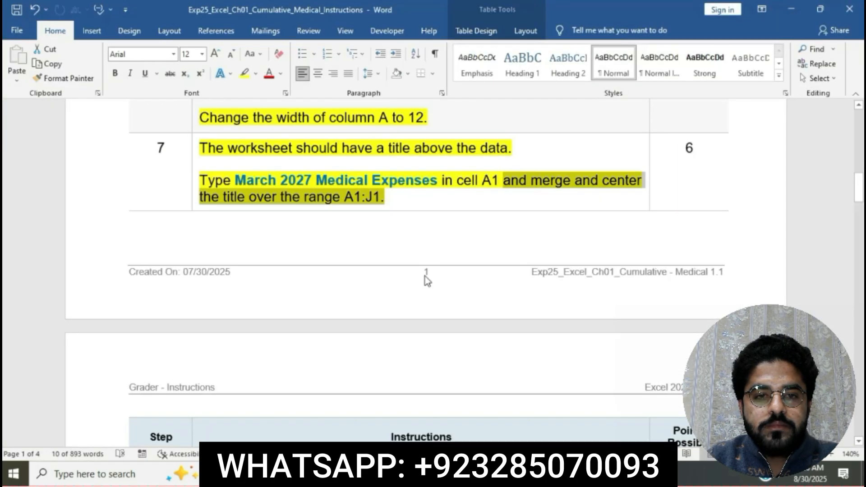
left_click(411, 208)
scroll(415, 211, "down", 3)
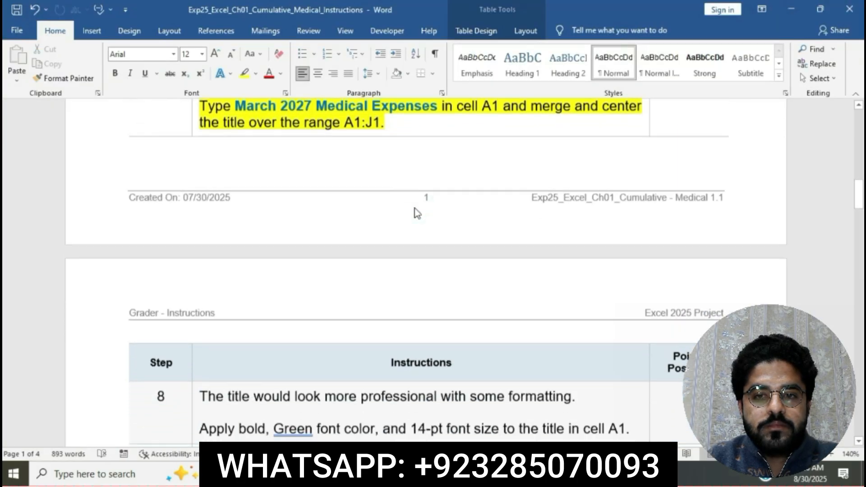
scroll(417, 212, "down", 9)
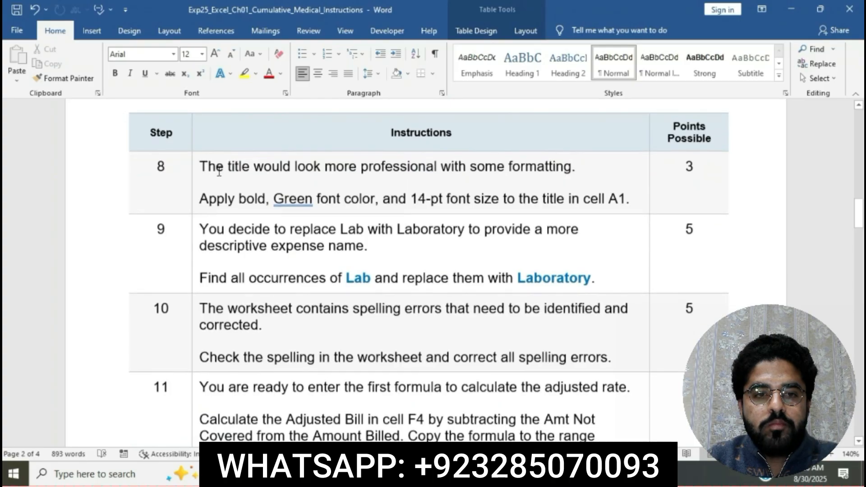
left_click(197, 167)
left_click(246, 145)
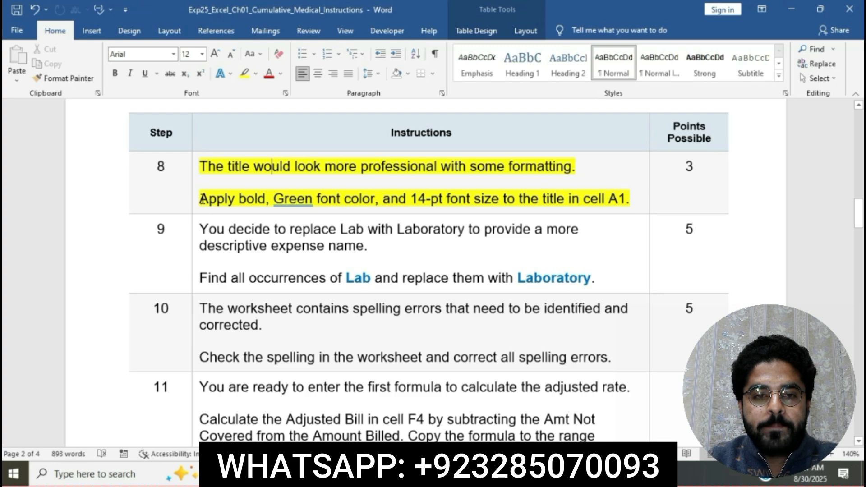
Step: Apply bold to the merged title in cell A1
left_click_drag(200, 198, 265, 199)
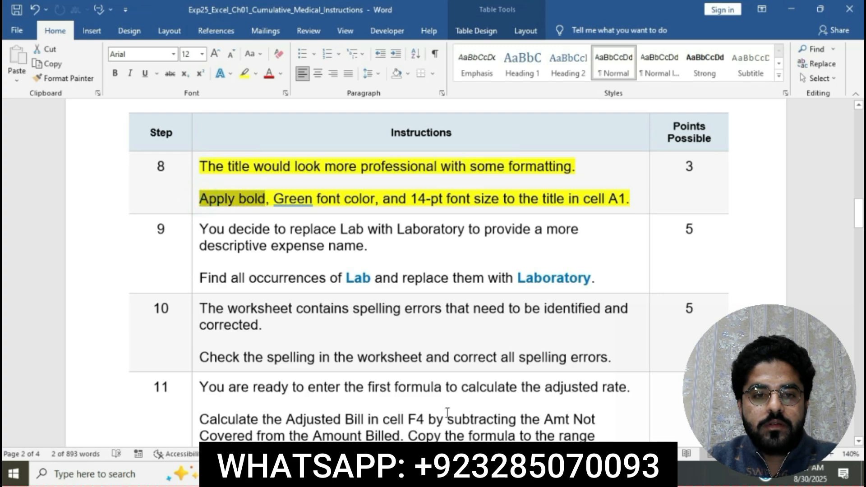
key("alt+Tab")
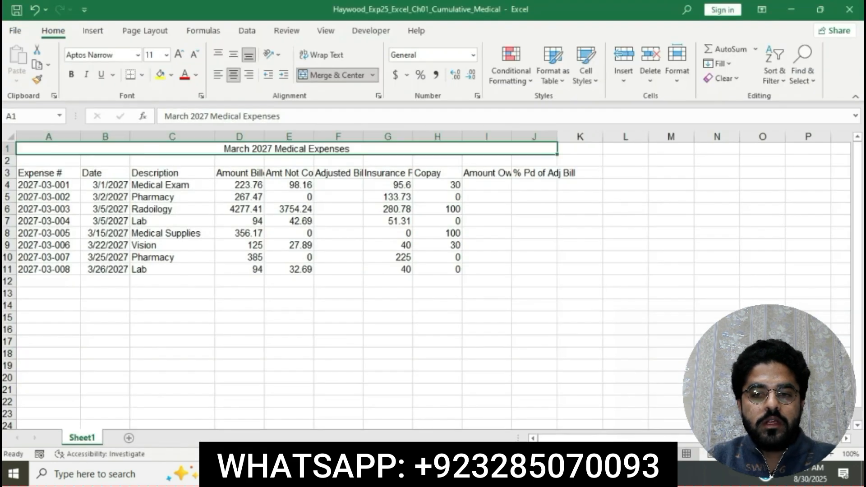
left_click(71, 74)
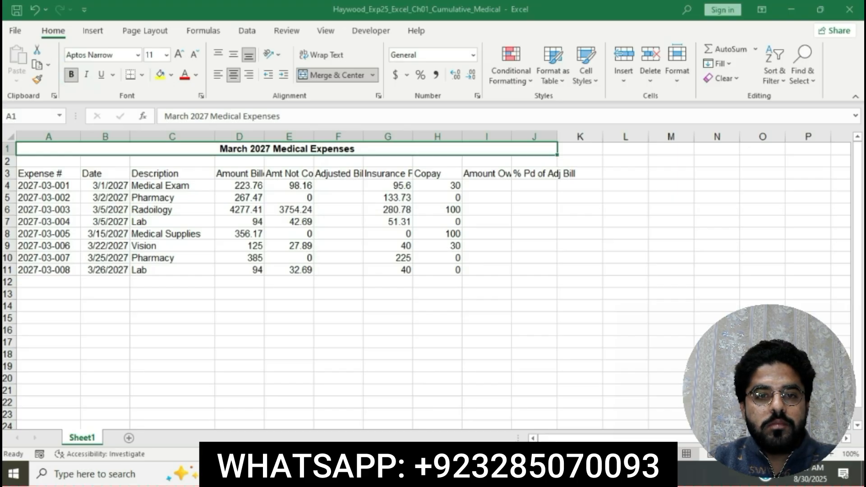
Step: Set the title's font color to the standard Green
key("alt+Tab")
left_click_drag(274, 199, 375, 199)
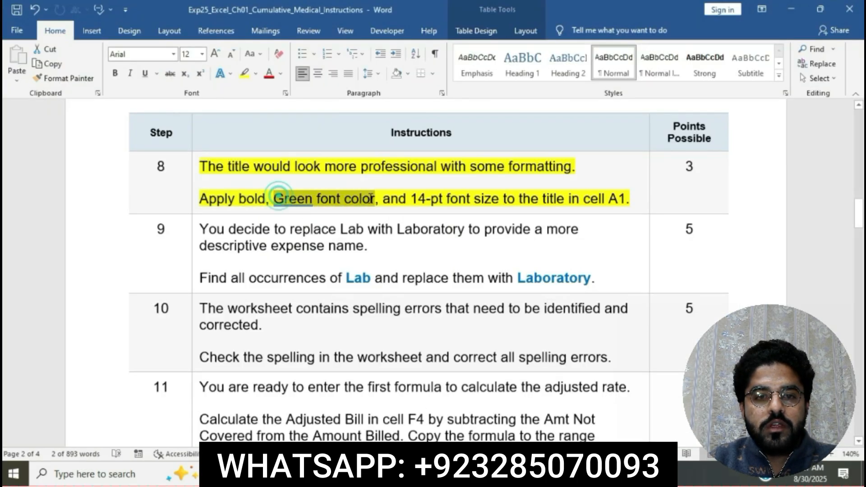
key("alt+Tab")
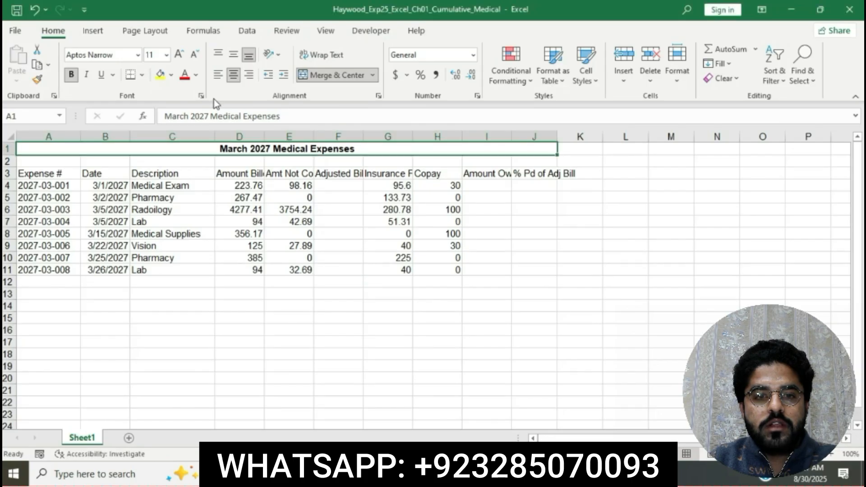
left_click(196, 75)
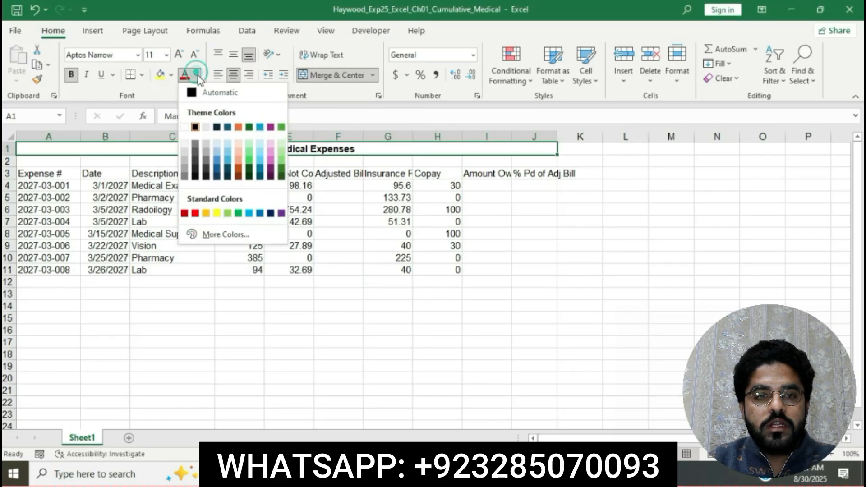
left_click(239, 213)
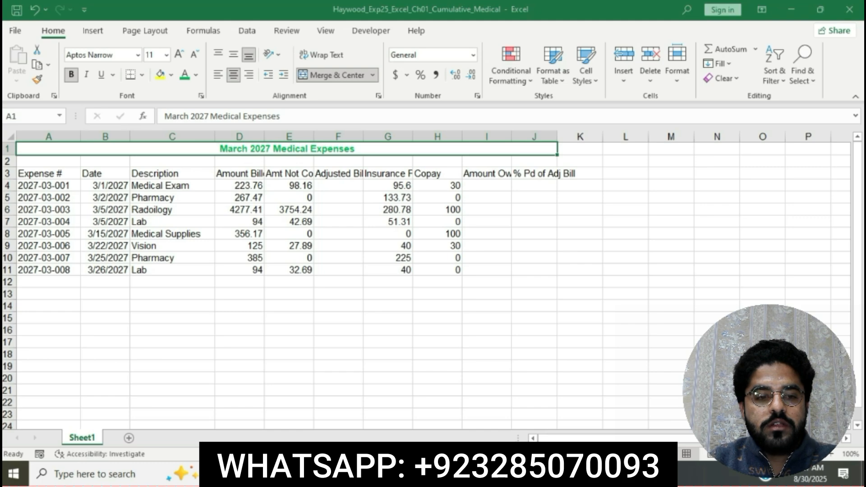
Step: Set the title's font size to 14 pt
key("alt+Tab")
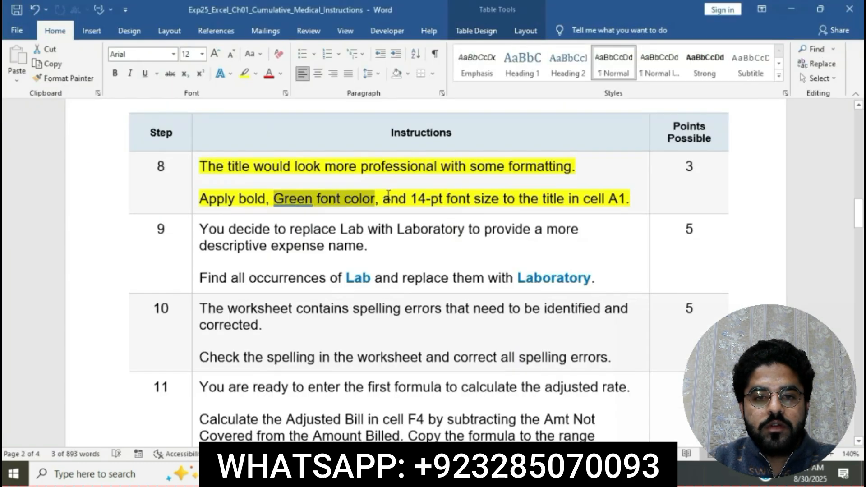
left_click_drag(384, 198, 502, 198)
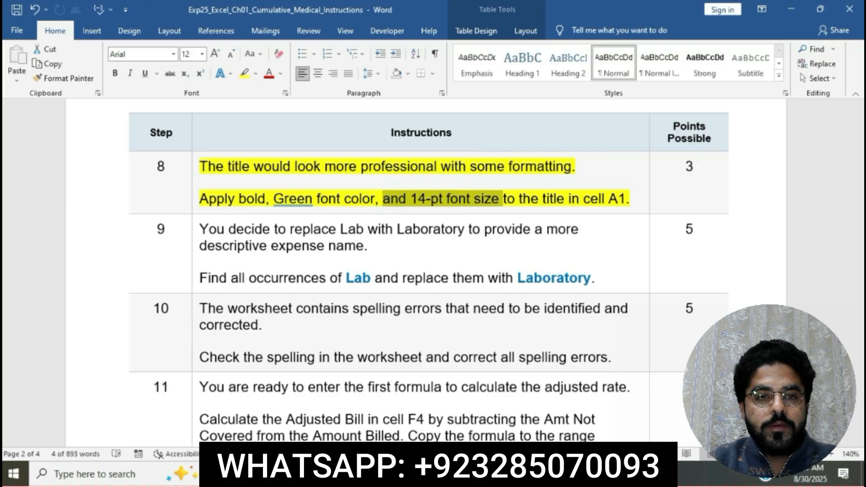
key("alt+Tab")
left_click(167, 54)
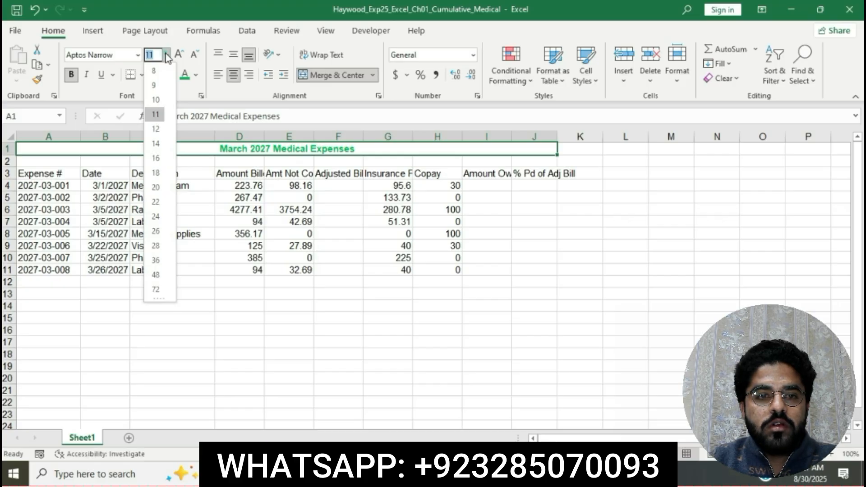
left_click(156, 143)
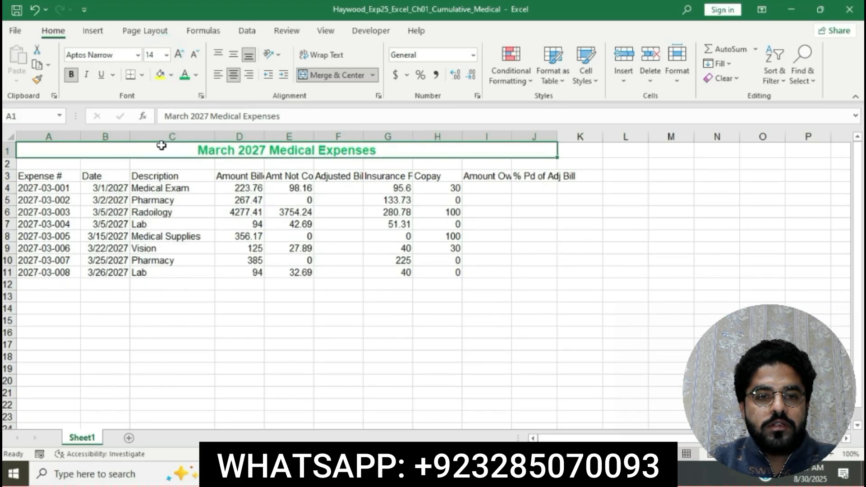
Step: Highlight the step 9 instruction text in yellow in the instructions document
left_click(430, 473)
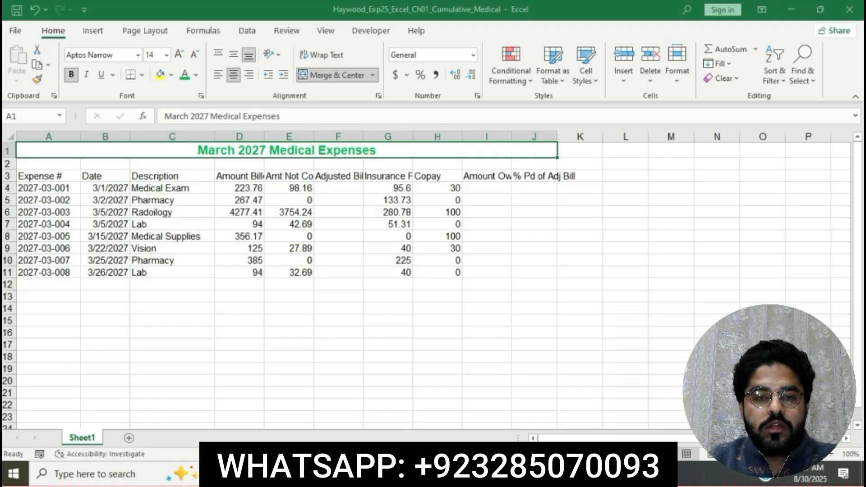
left_click(430, 473)
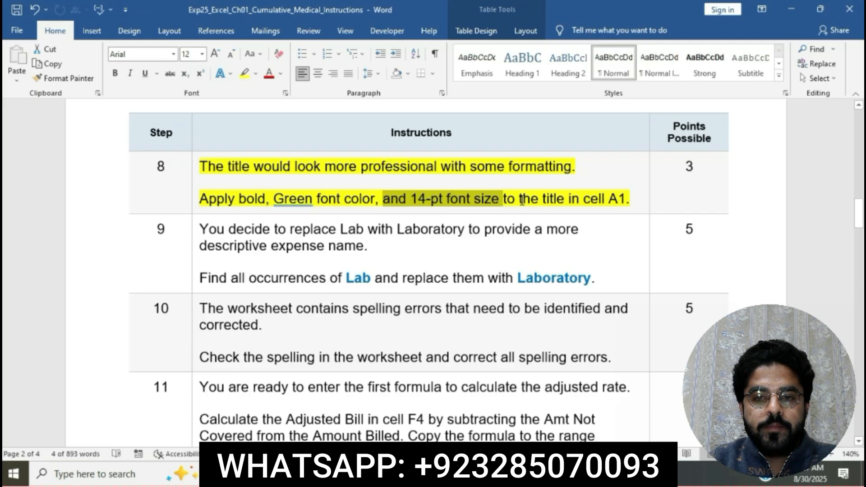
left_click(631, 201)
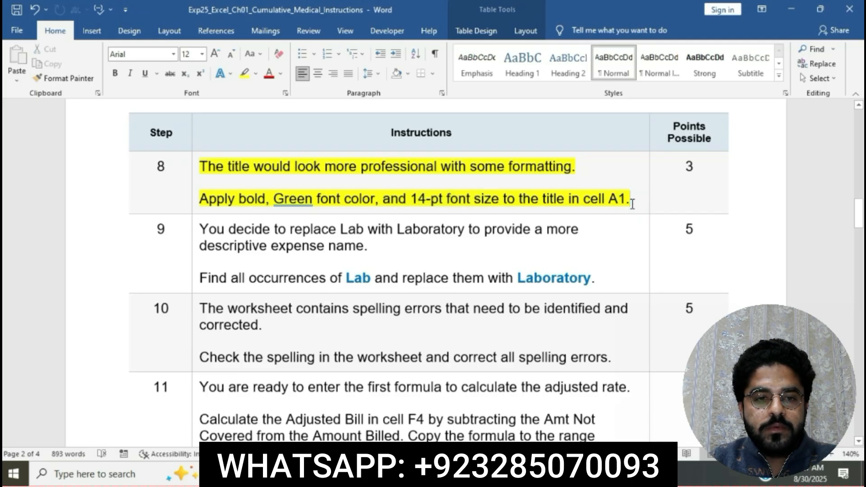
scroll(632, 202, "down", 2)
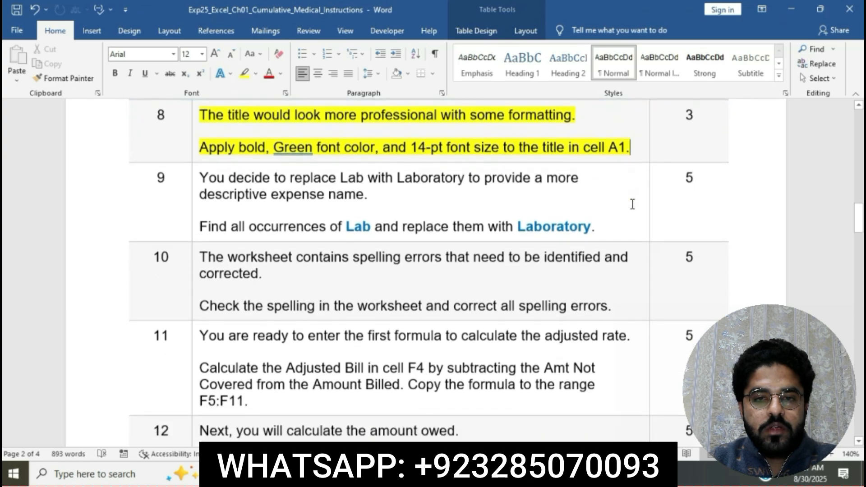
left_click(196, 153)
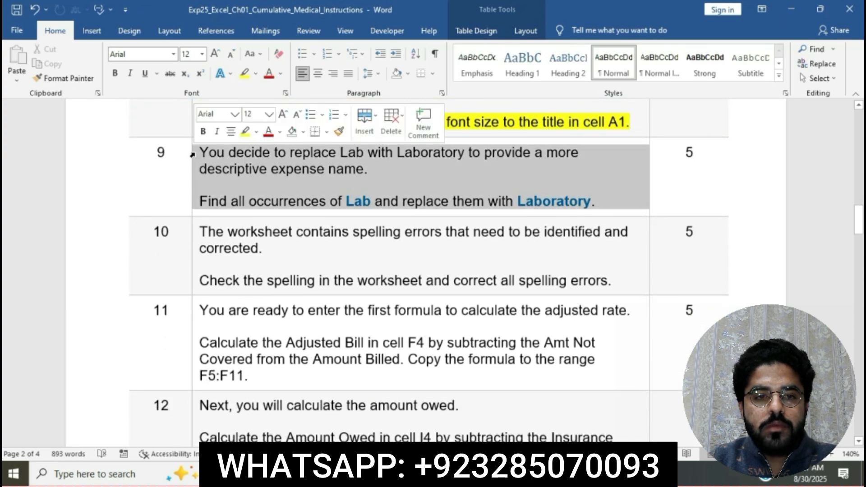
left_click(245, 132)
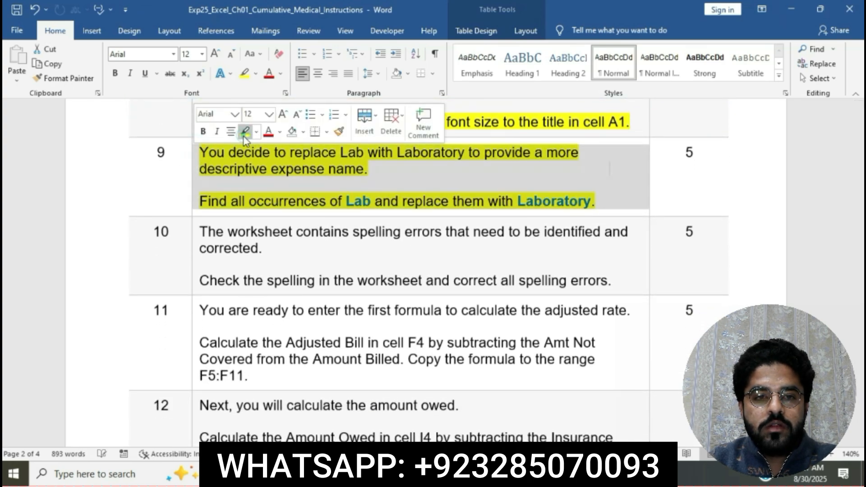
left_click(280, 171)
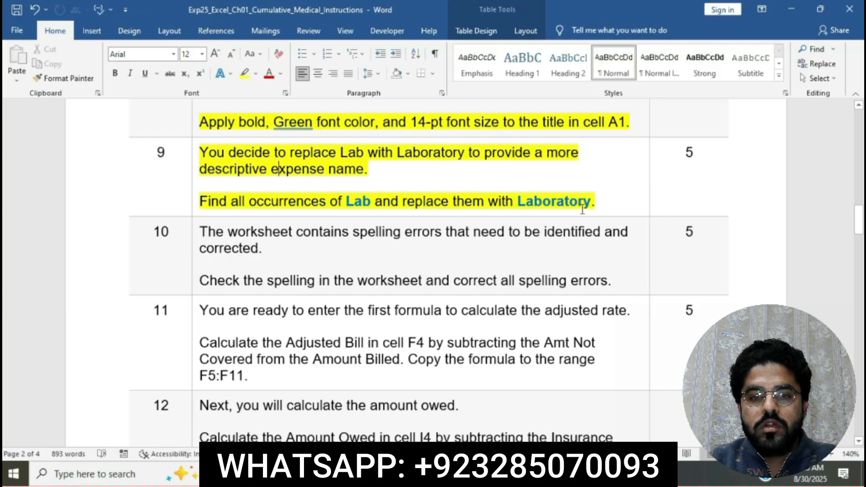
Step: Open the worksheet's Replace dialog and enter Lab as the text to find
left_click_drag(201, 203, 370, 202)
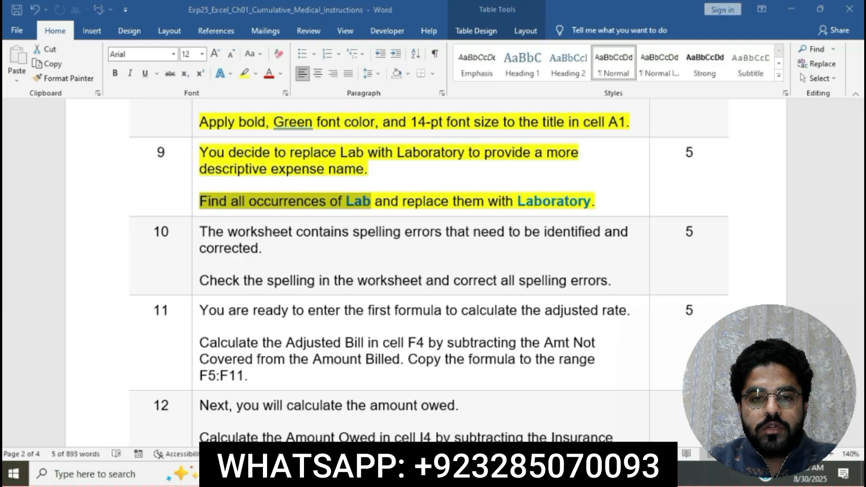
key("alt+Tab")
left_click(618, 365)
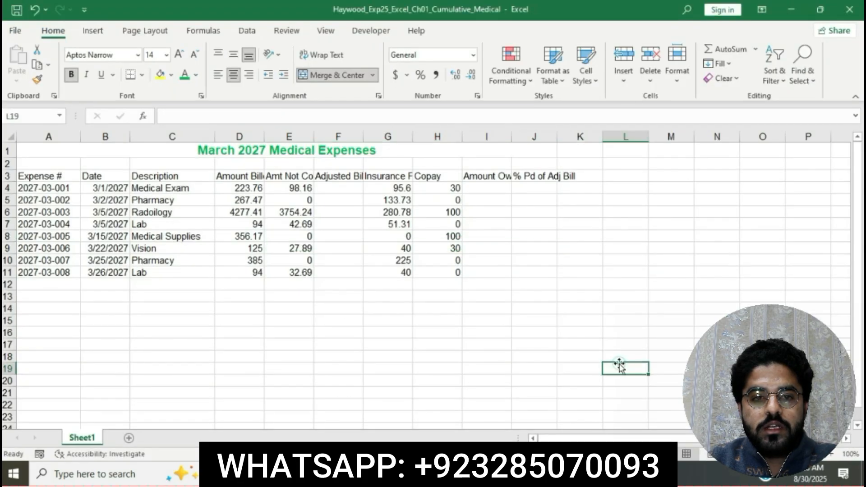
left_click(811, 80)
left_click(812, 115)
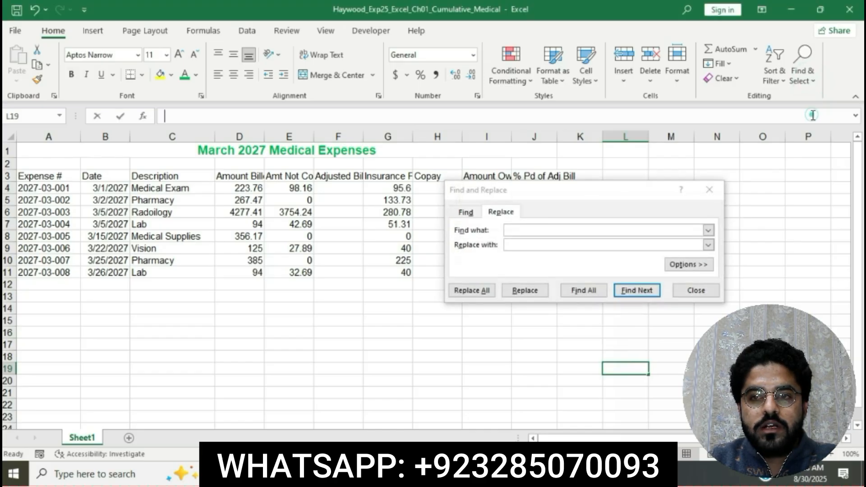
left_click(551, 227)
type("Law")
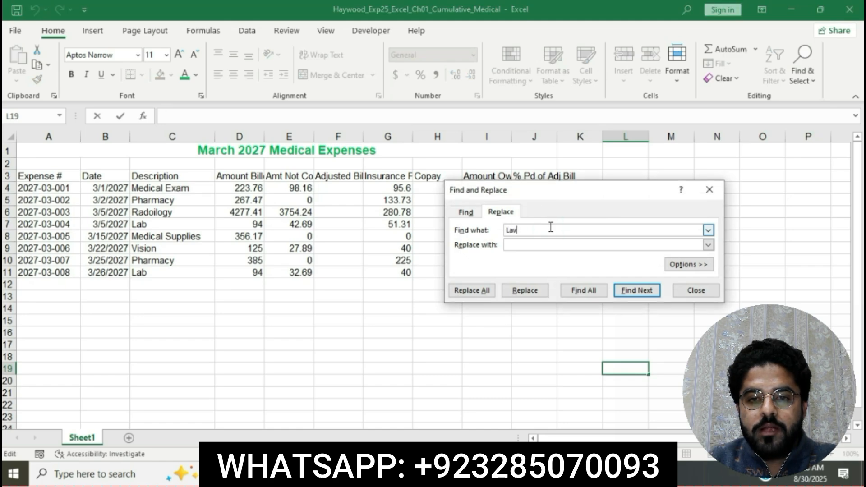
key("BackSpace")
type("b")
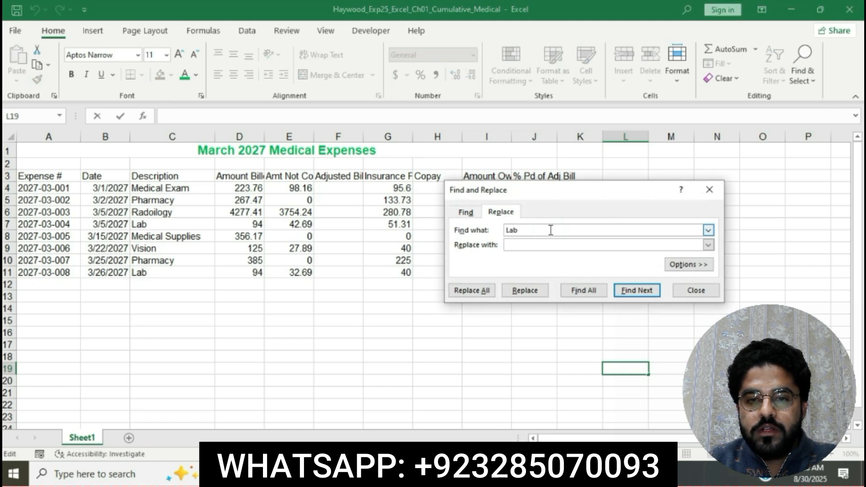
left_click(551, 243)
left_click(550, 243)
Step: Replace all occurrences of Lab with Laboratory, then close the Find and Replace dialog
key("alt+Tab")
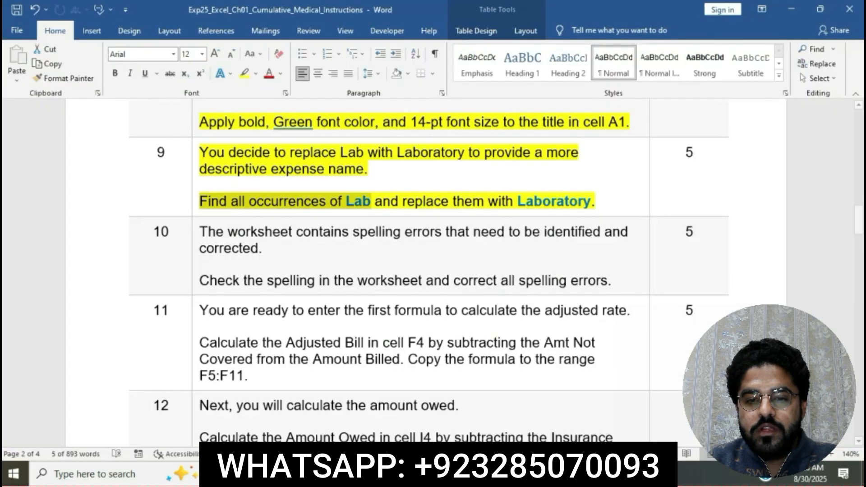
left_click_drag(377, 201, 591, 201)
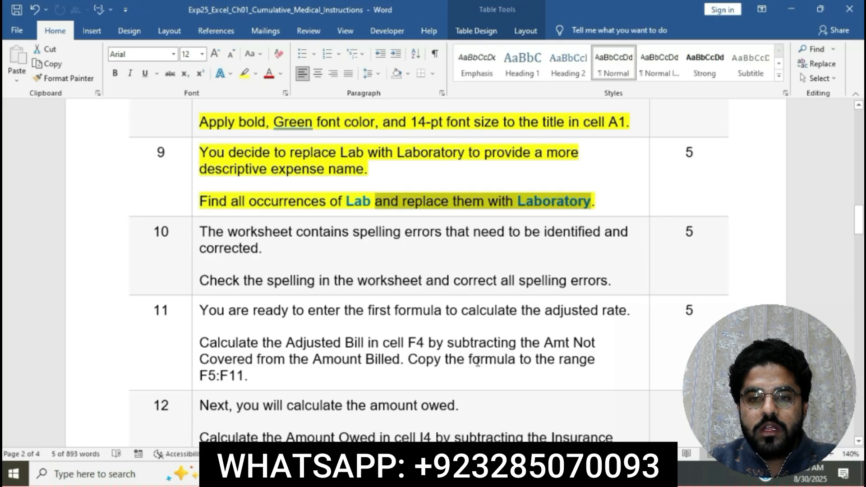
key("alt+Tab")
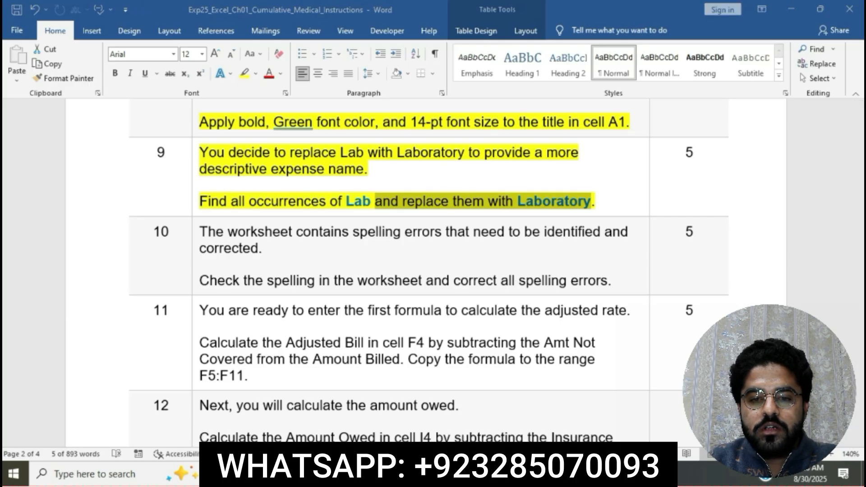
left_click(528, 246)
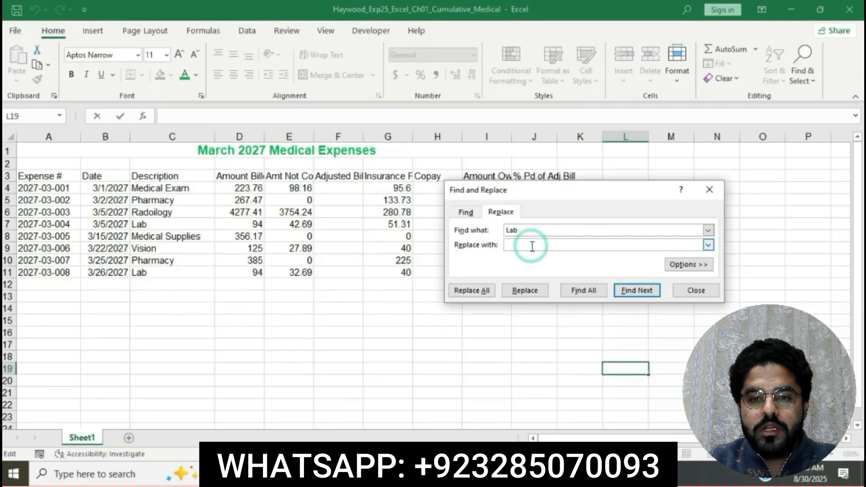
type("Labora")
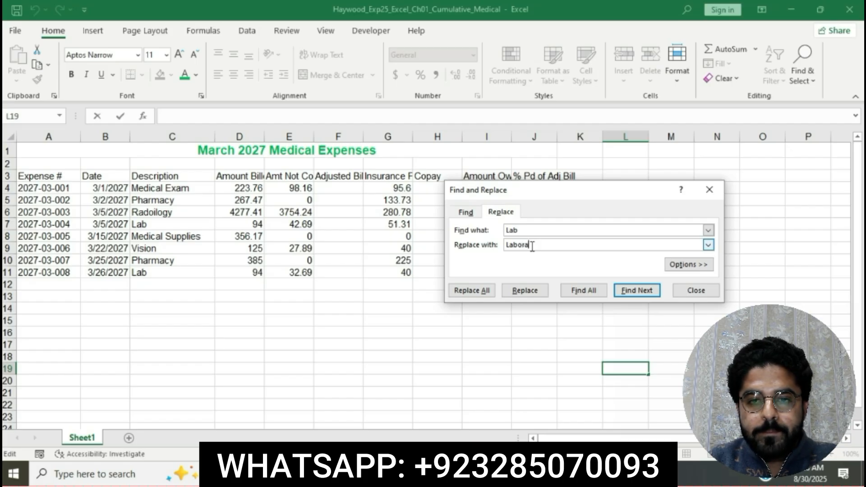
type("tory")
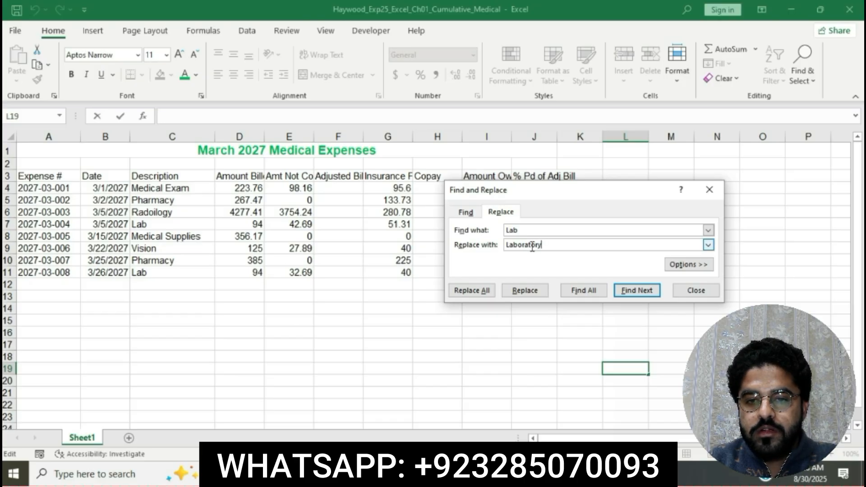
left_click(473, 290)
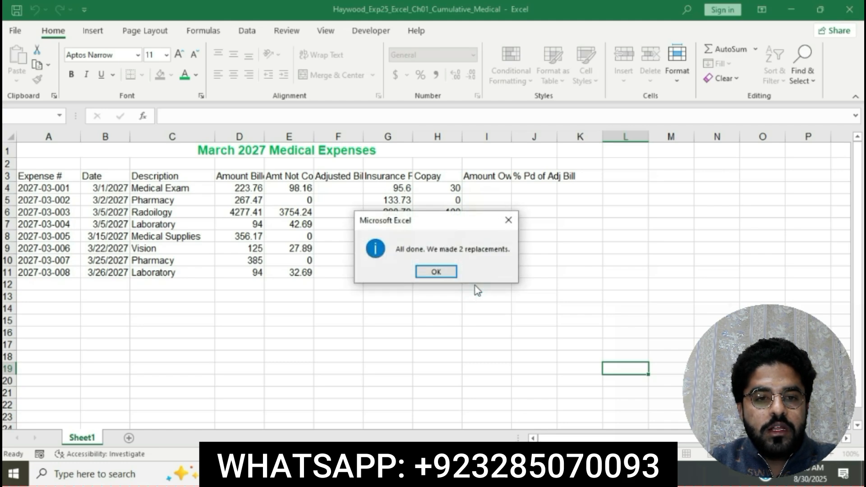
left_click(445, 272)
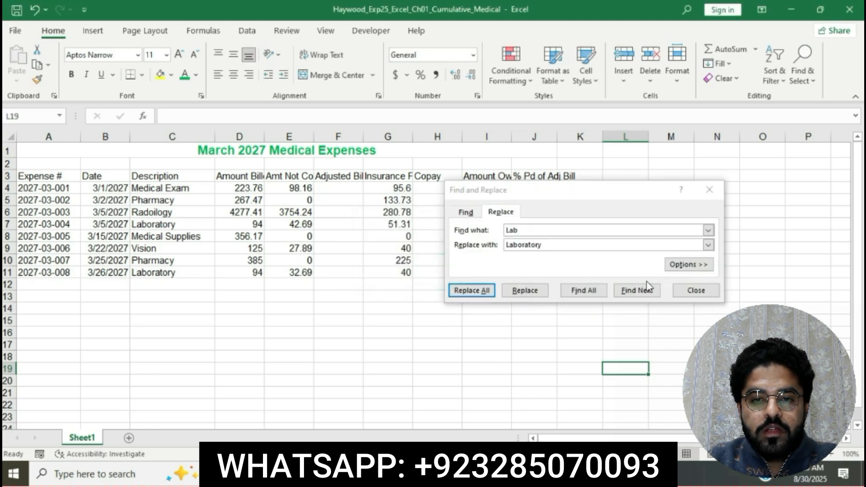
left_click(701, 293)
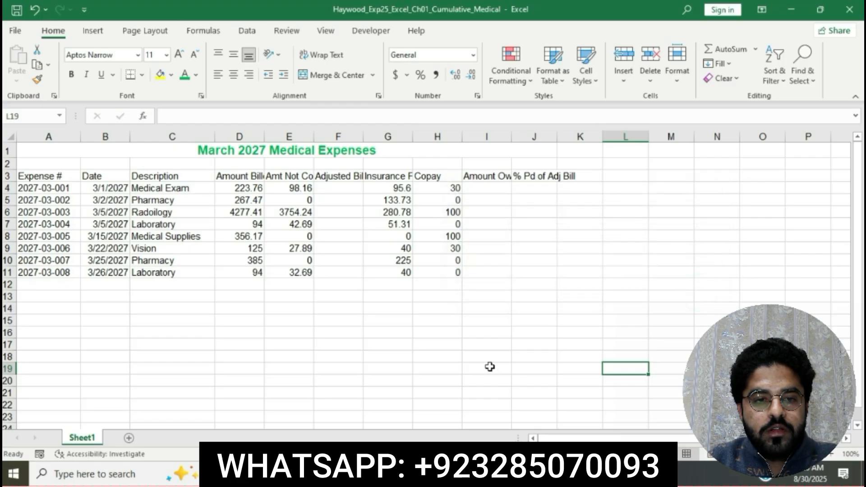
Step: Return to the instructions document and read the step 10 instructions
key("alt+Tab")
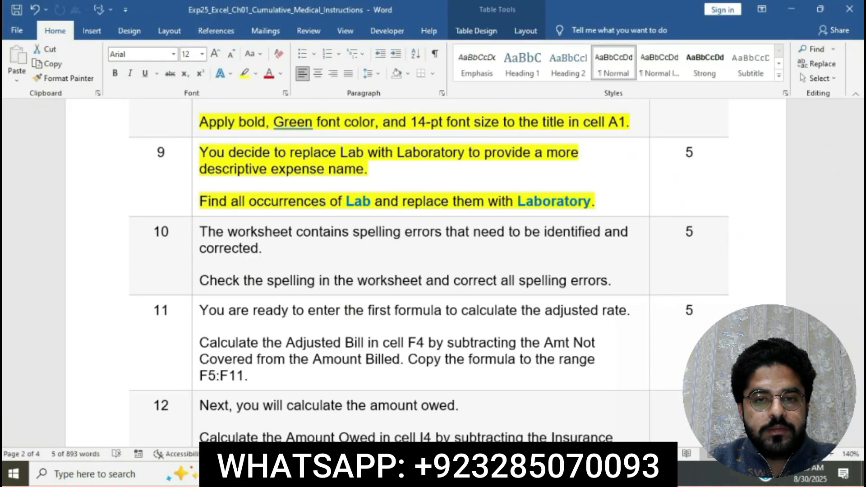
left_click(400, 214)
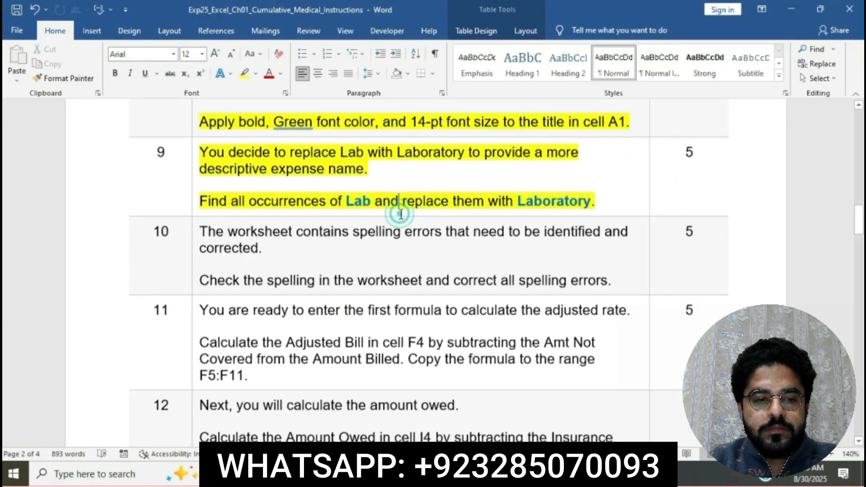
scroll(400, 214, "down", 2)
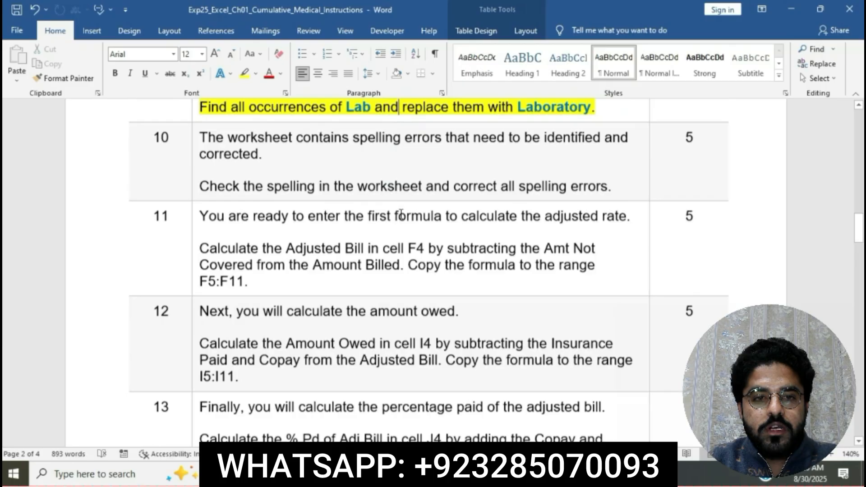
Step: Highlight the step 10 instruction text in yellow in the instructions document
left_click(195, 137)
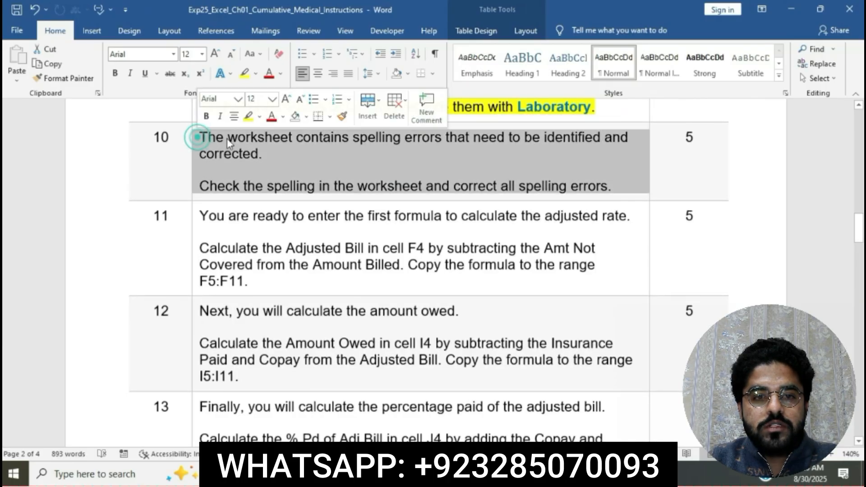
left_click(248, 117)
left_click(267, 141)
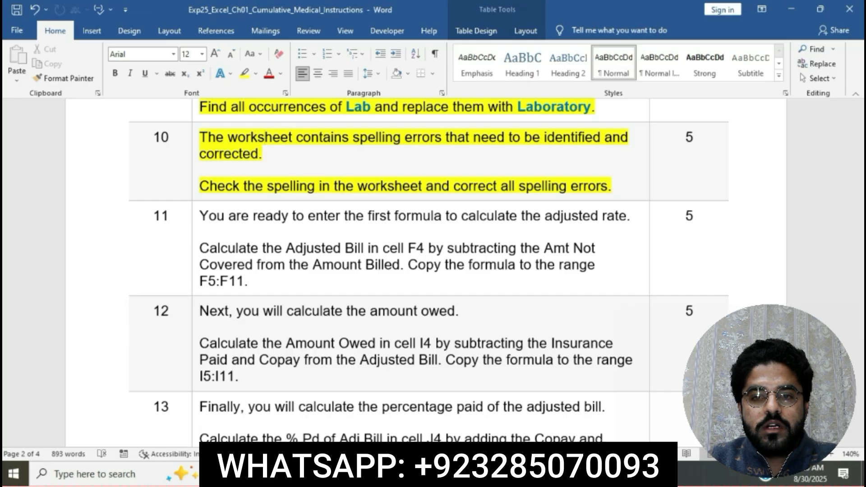
Step: Run a spell check on the worksheet from the beginning, changing all Payd to Paid and Radoilogy to Radiology
key("alt+Tab")
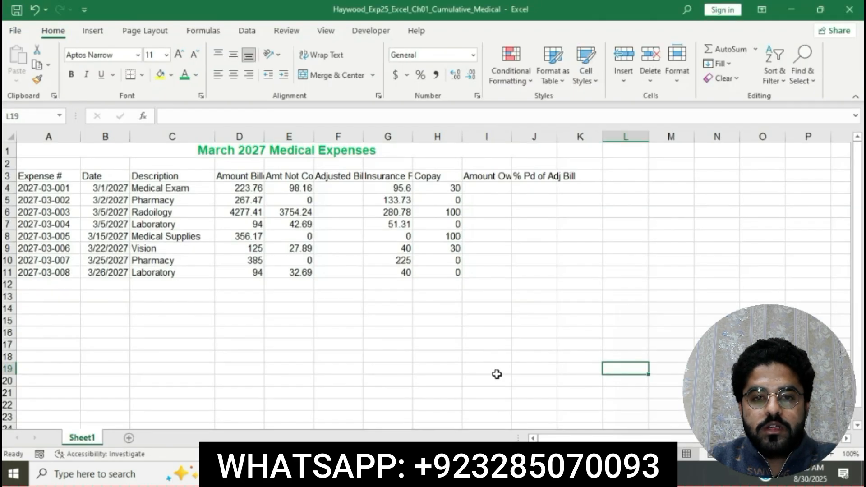
left_click(494, 368)
left_click(282, 32)
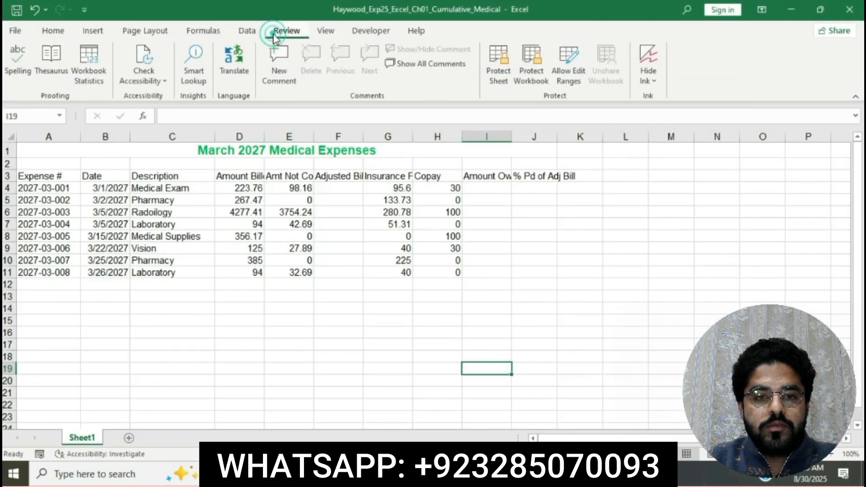
left_click(22, 51)
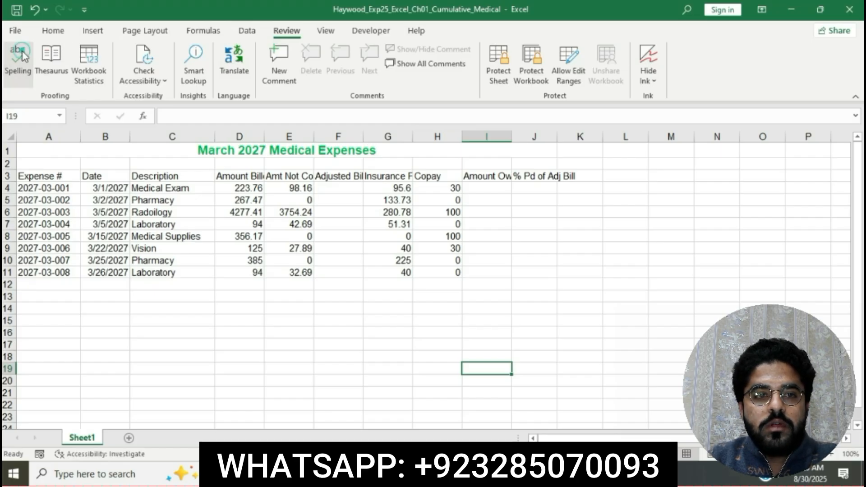
left_click(21, 53)
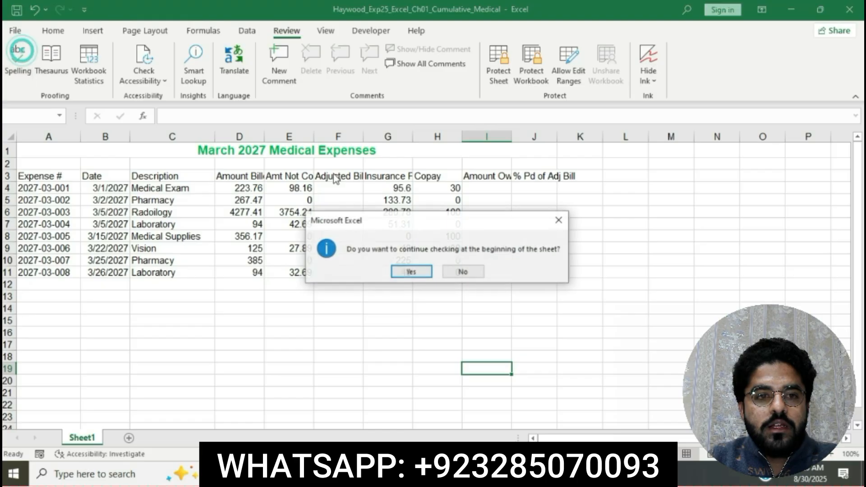
left_click(426, 274)
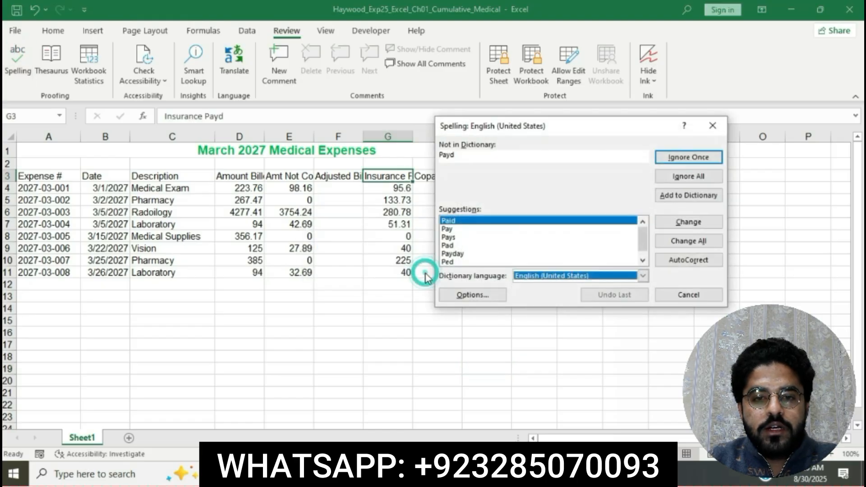
left_click(698, 245)
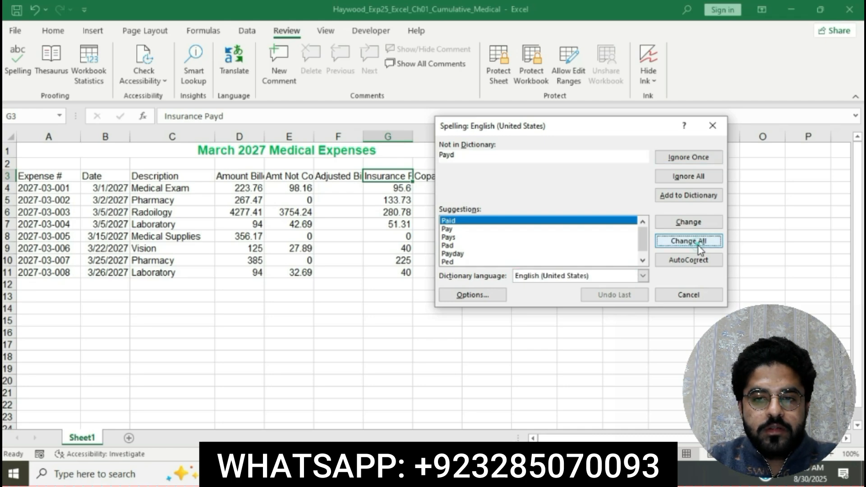
left_click(698, 245)
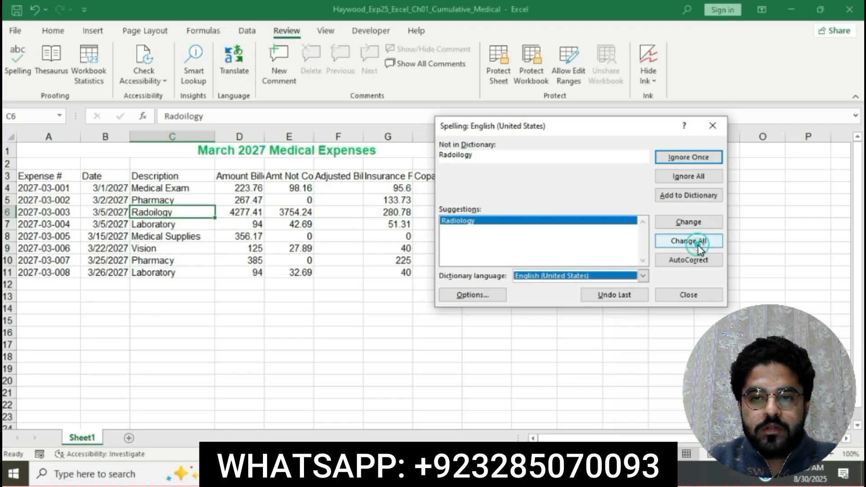
left_click(698, 246)
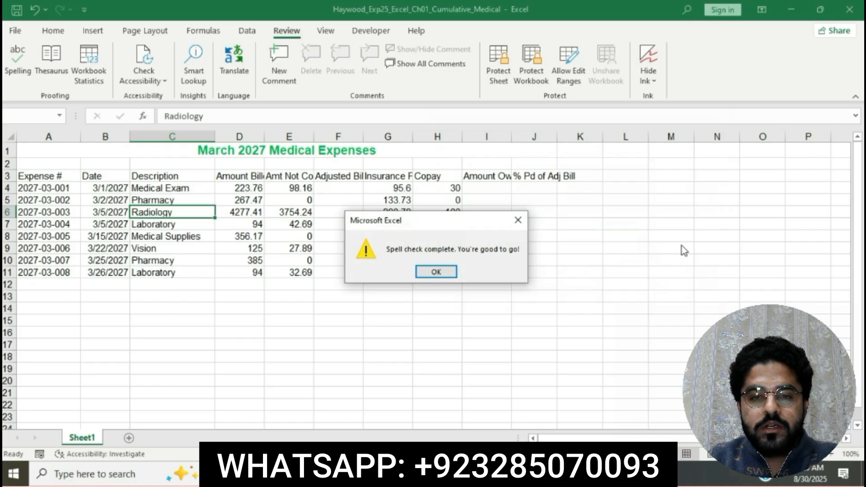
left_click(433, 272)
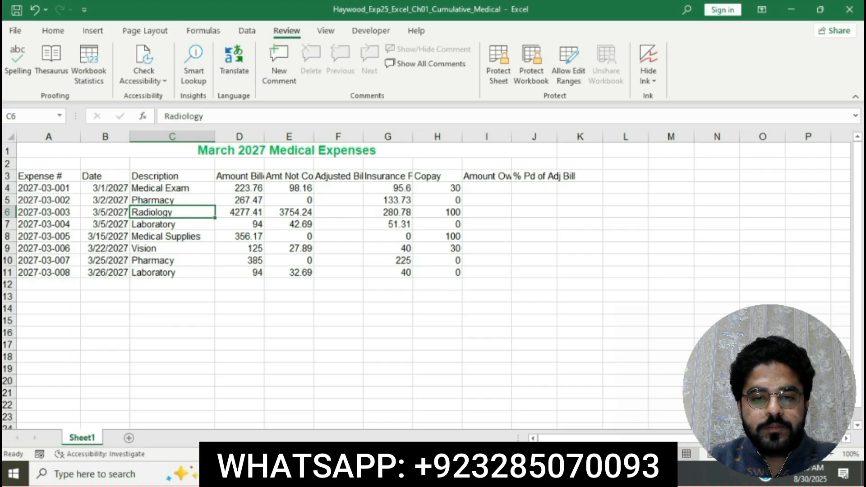
Step: Return to the instructions document and highlight the step 11 instruction text in yellow
left_click(427, 474)
left_click(427, 406)
scroll(408, 226, "down", 3)
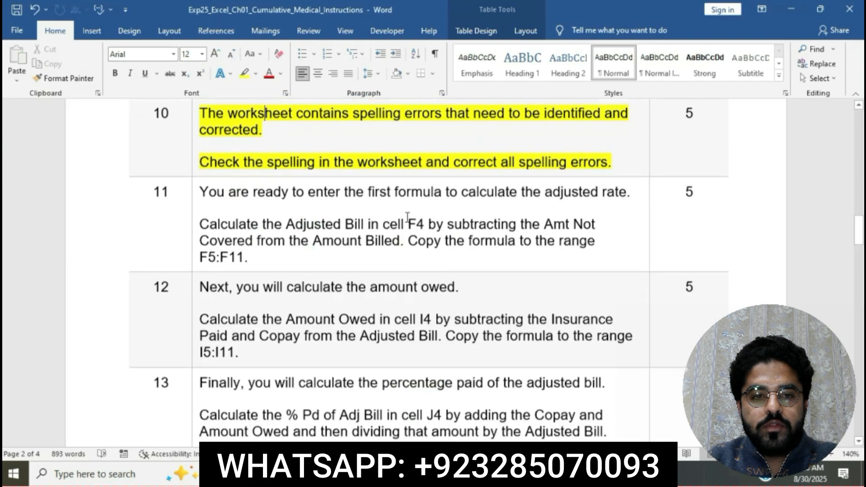
left_click(194, 121)
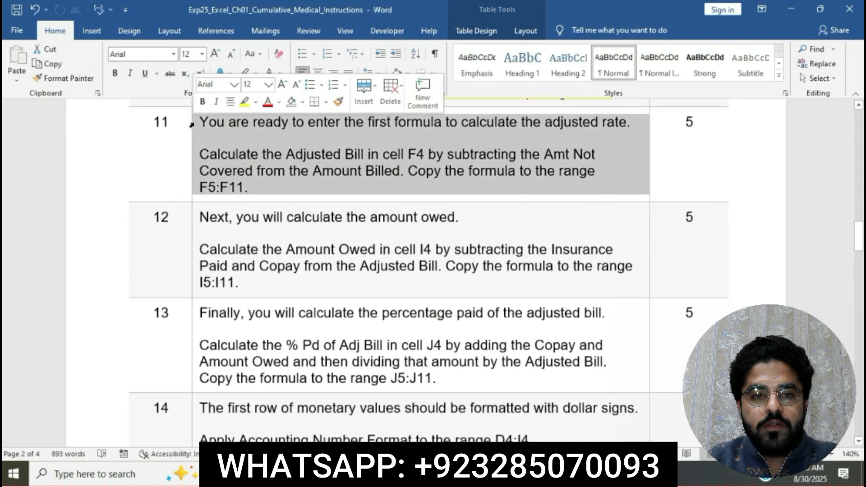
left_click(245, 102)
left_click(266, 138)
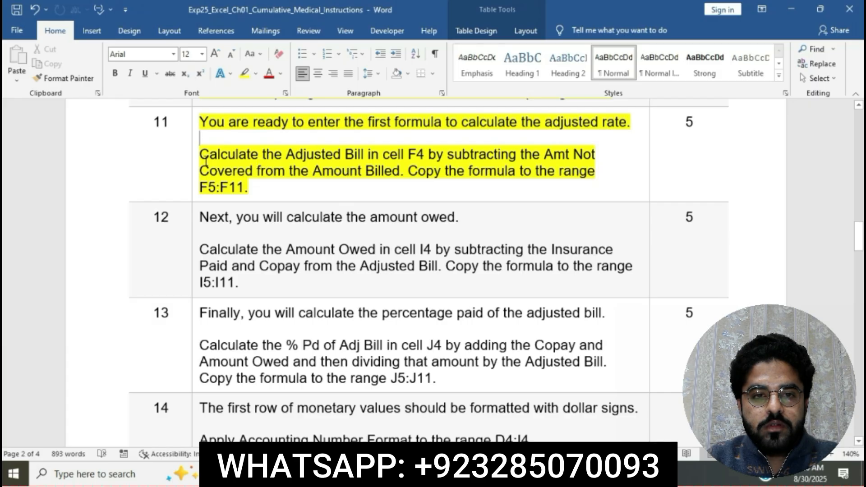
Step: Enter the formula =D4-E4 in cell F4 to calculate the Adjusted Bill
left_click_drag(199, 156, 407, 171)
key("alt+Tab")
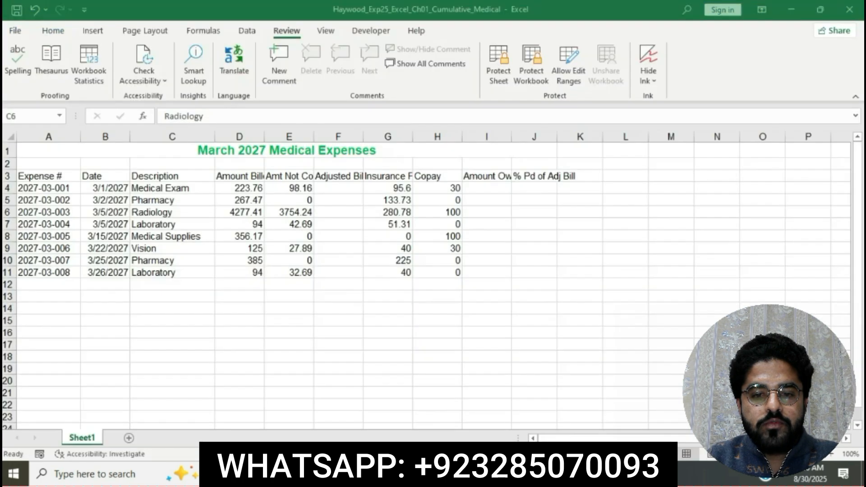
left_click(347, 186)
left_click(347, 186)
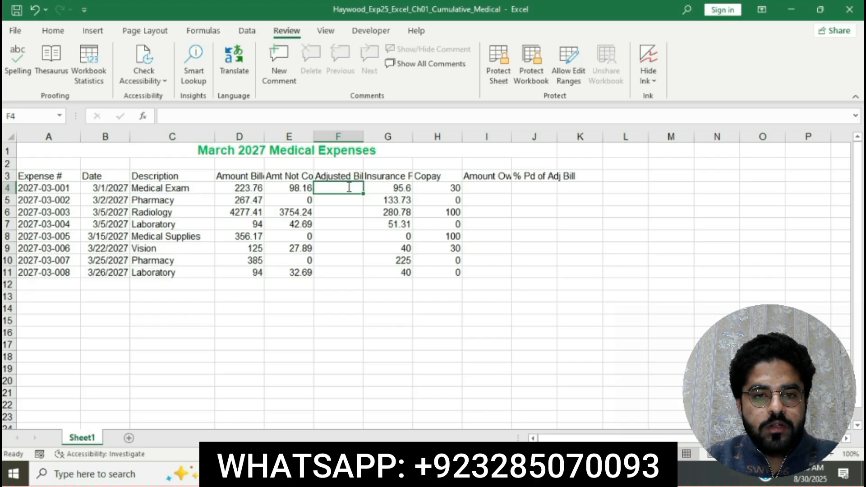
type("=")
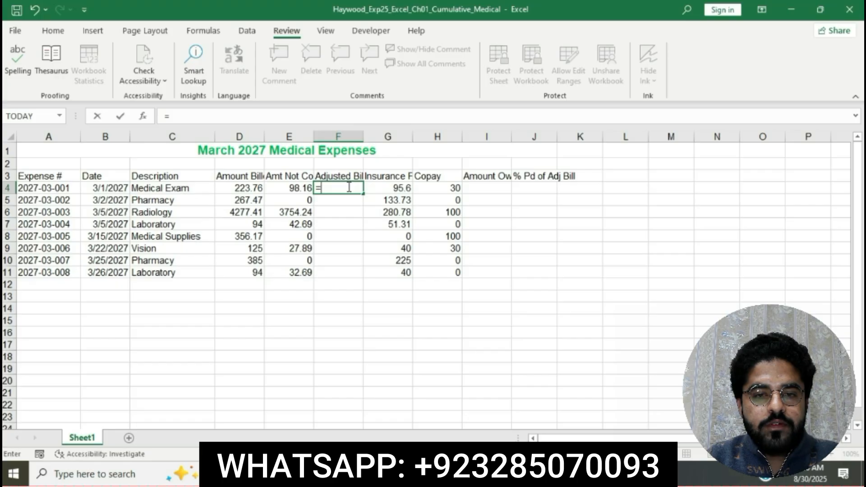
left_click(248, 190)
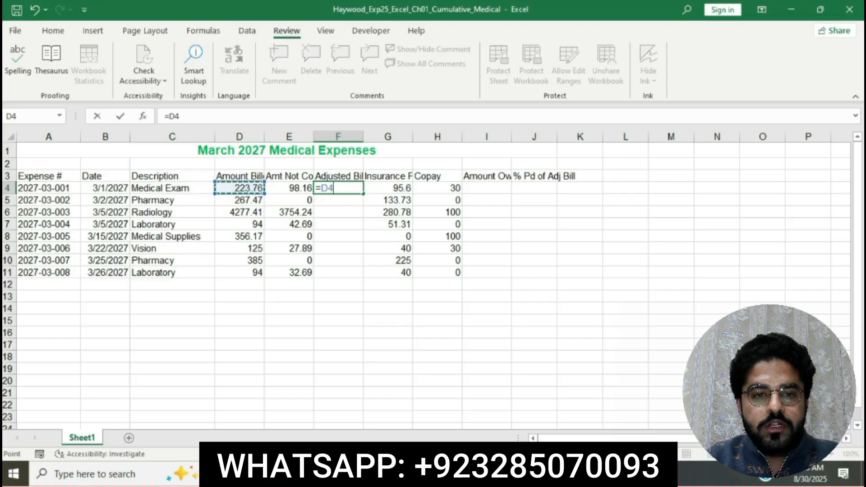
key("alt+Tab")
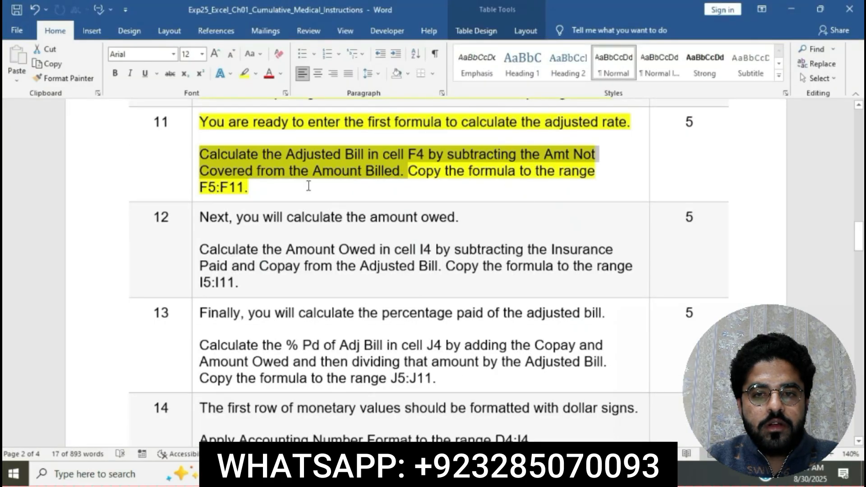
key("alt+Tab")
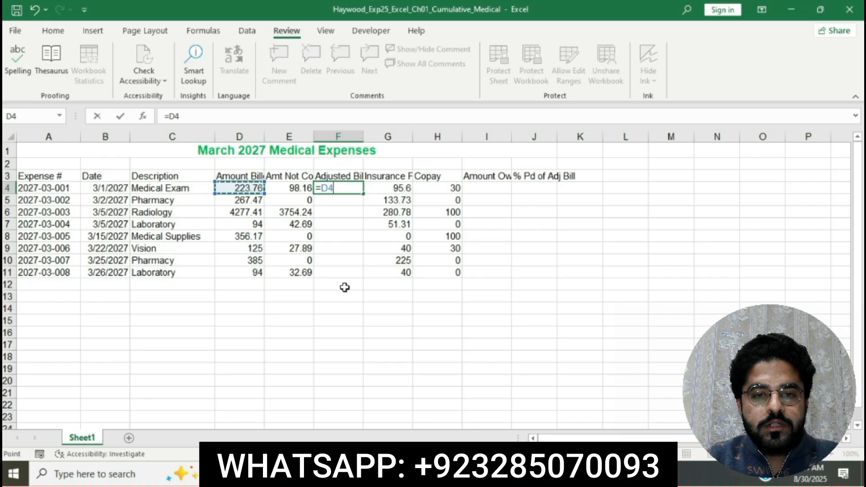
type("-")
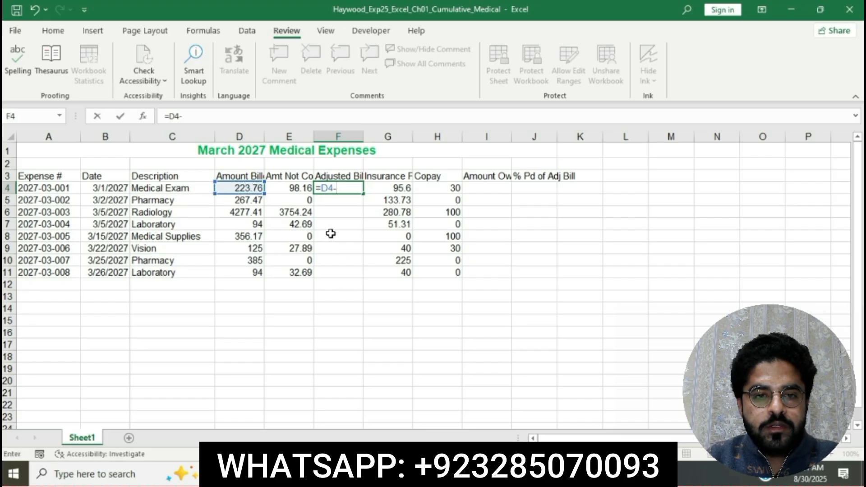
left_click(294, 193)
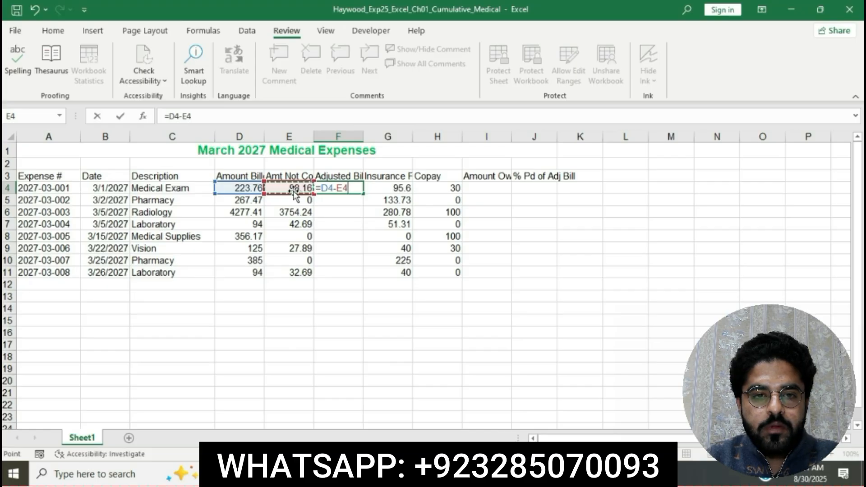
key("Return")
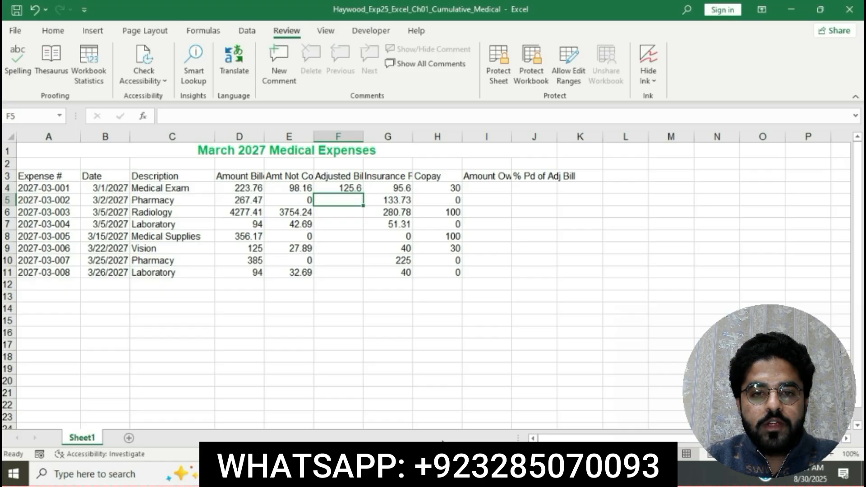
Step: Copy the Adjusted Bill formula from F4 down through the range F5:F11
key("alt+Tab")
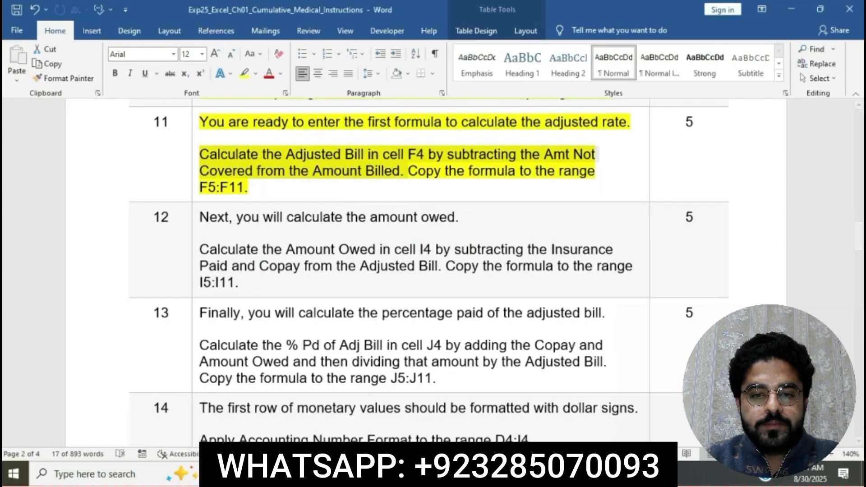
left_click_drag(414, 170, 248, 187)
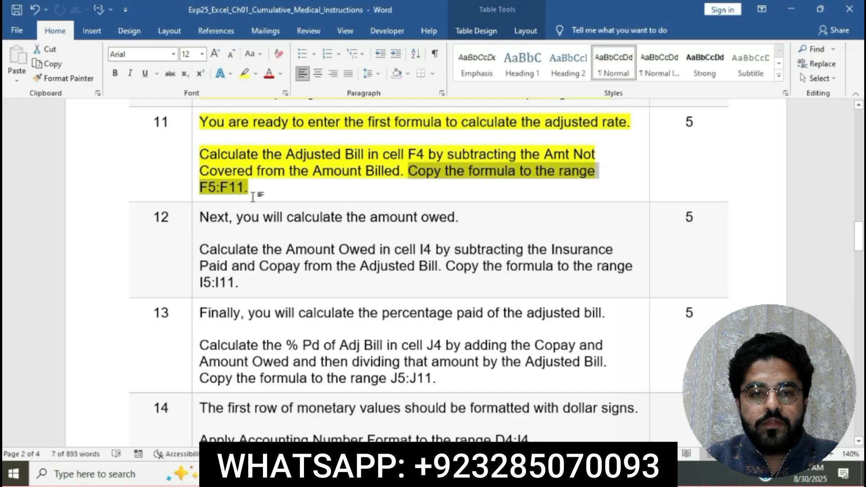
left_click(471, 473)
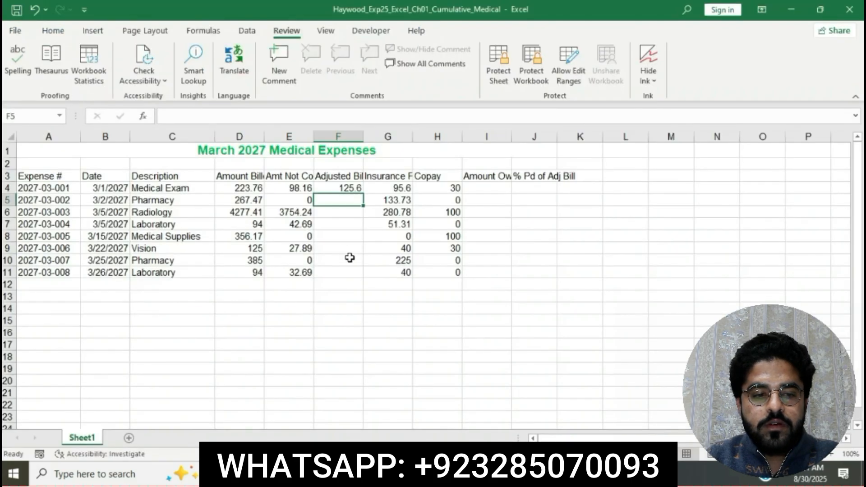
left_click(331, 190)
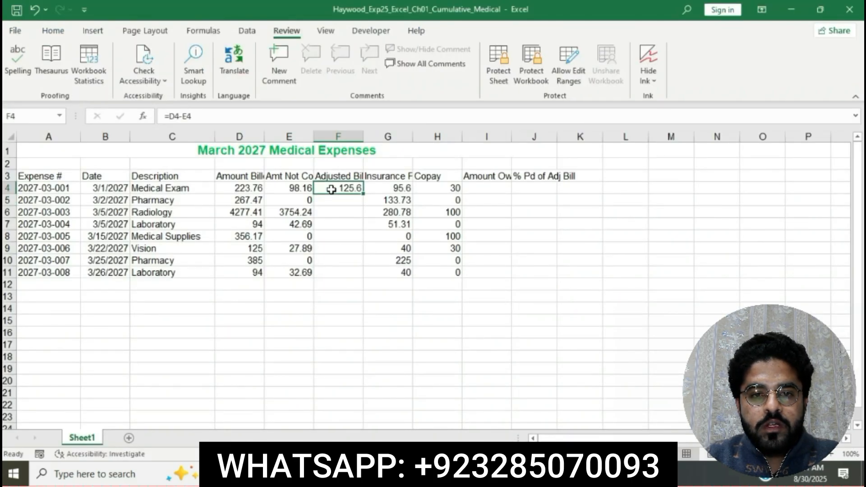
left_click_drag(363, 193, 354, 277)
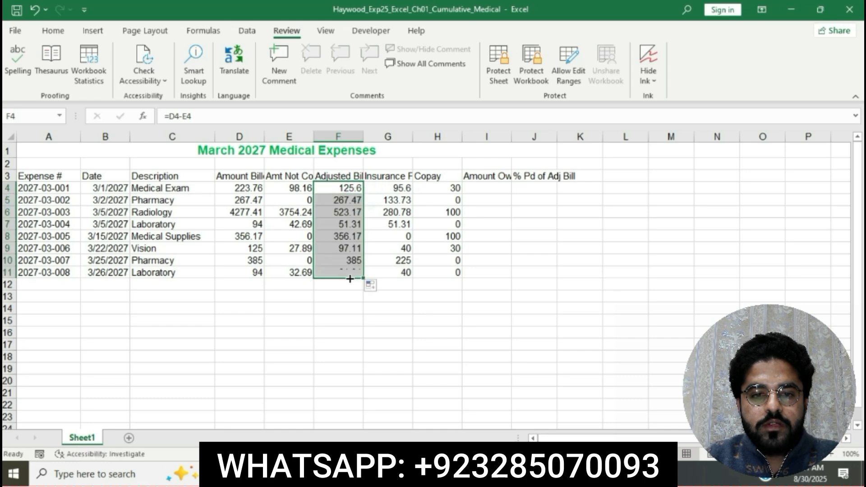
left_click(467, 330)
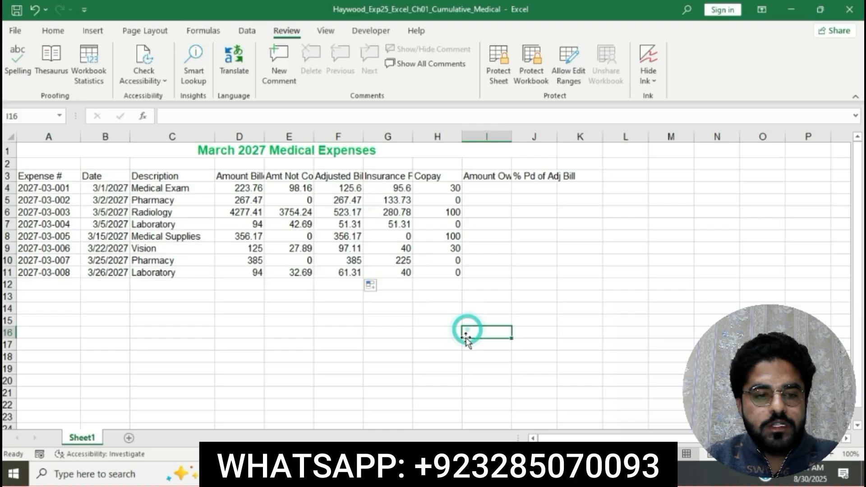
Step: Return to the instructions document and highlight the step 12 instruction text in yellow
left_click(442, 473)
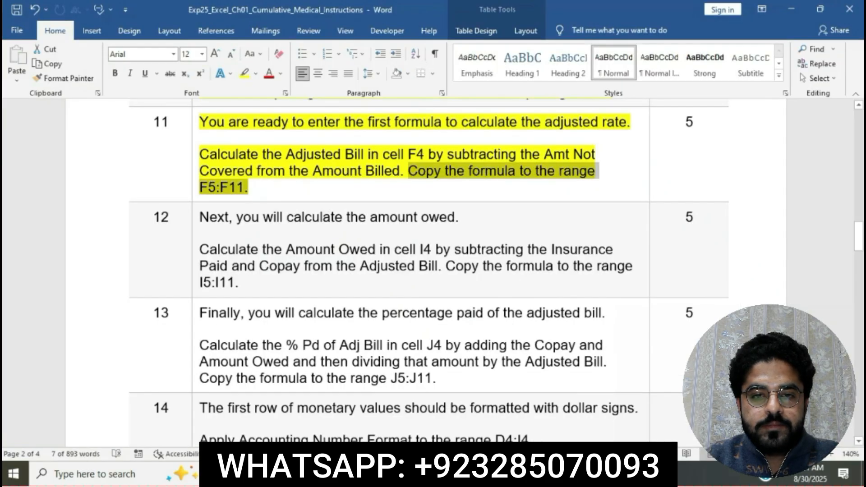
left_click(417, 169)
scroll(415, 167, "down", 2)
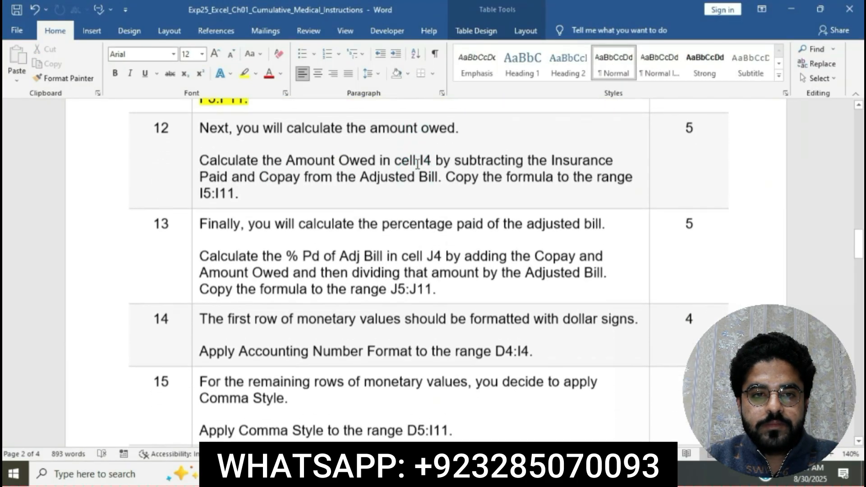
left_click(194, 135)
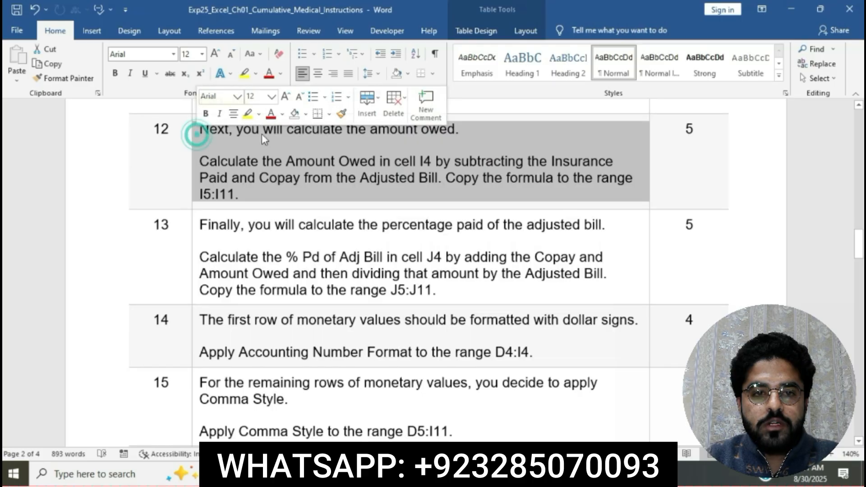
left_click(247, 114)
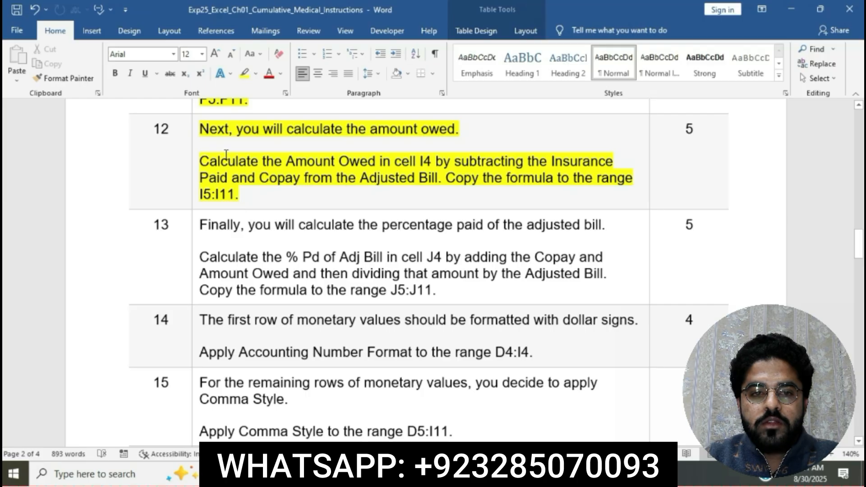
Step: Read the step 12 Amount Owed instructions and switch back to the worksheet
left_click(202, 163)
left_click_drag(200, 161, 435, 177)
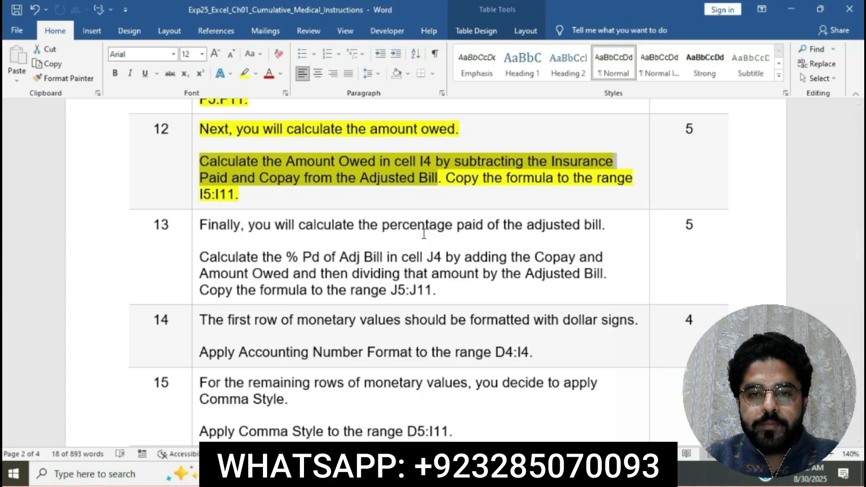
key("alt+Tab")
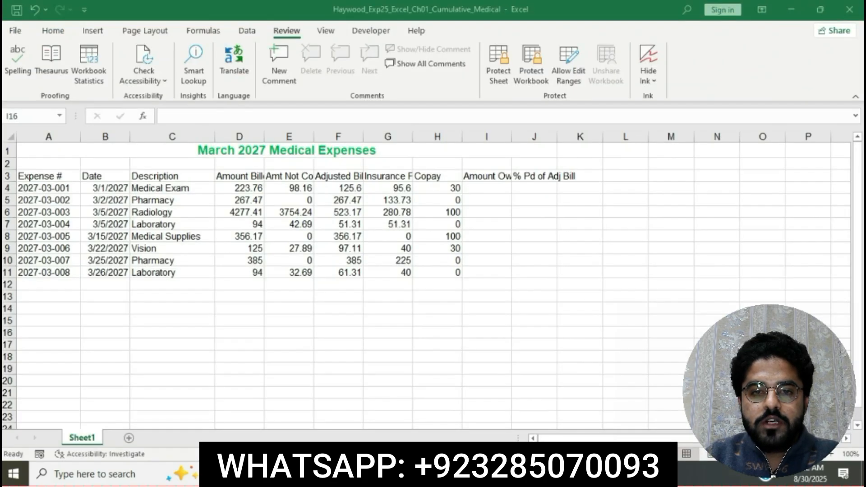
Step: Enter the formula =F4-G4-H4 in cell I4 to calculate the Amount Owed, checking the instructions midway
left_click(477, 188)
type("=")
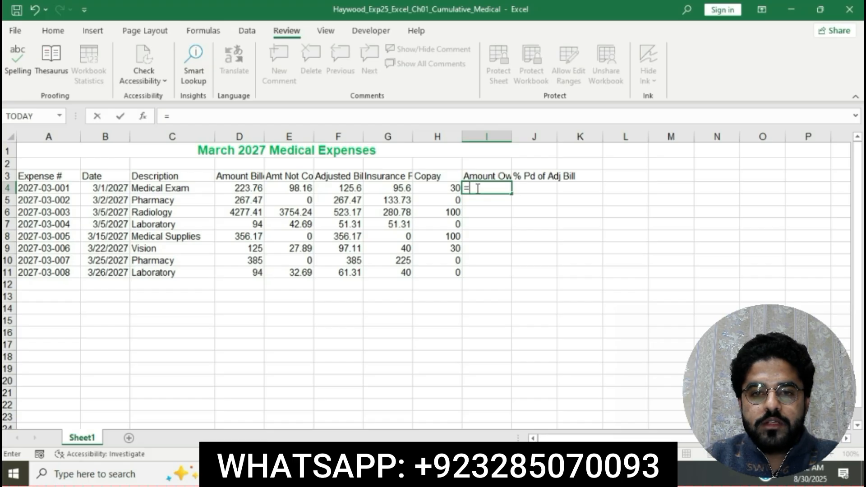
key("alt+Tab")
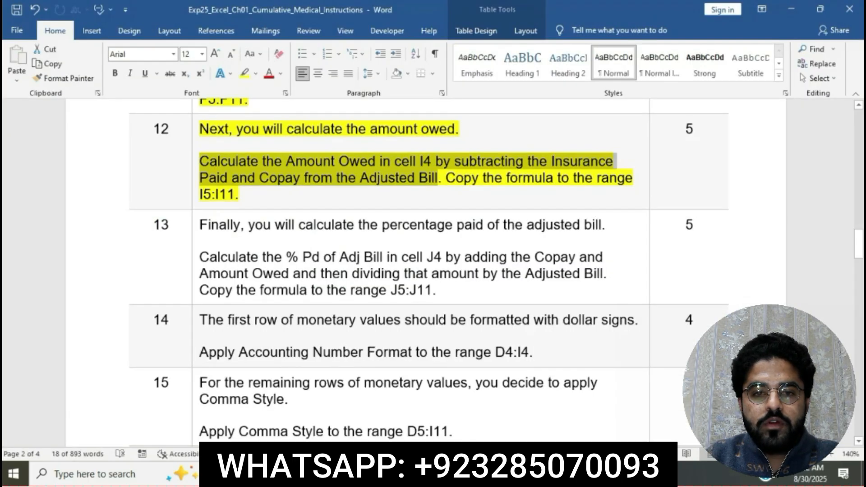
key("alt+Tab")
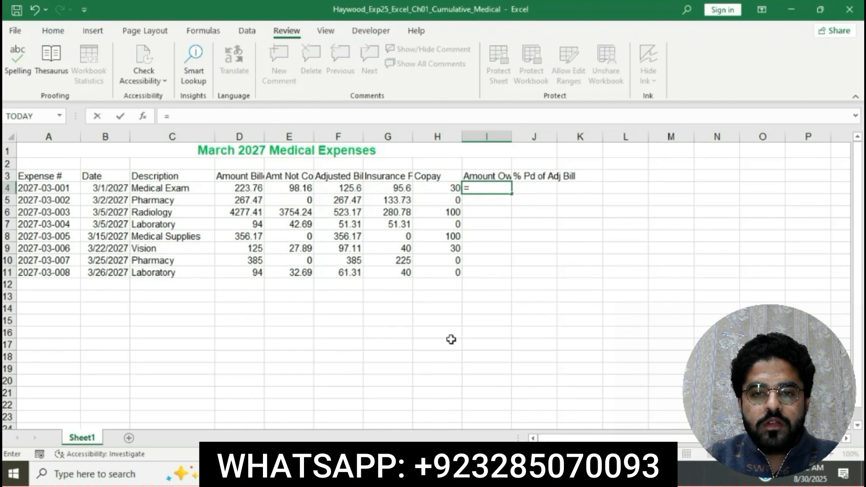
left_click(336, 190)
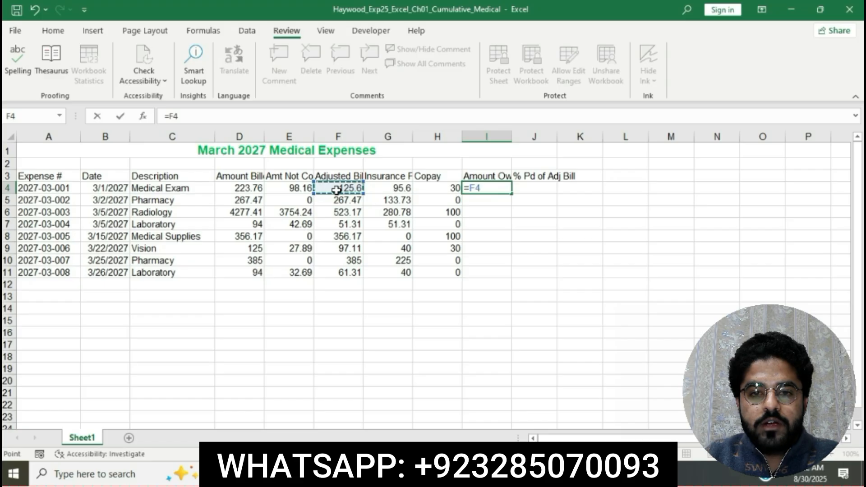
type("-")
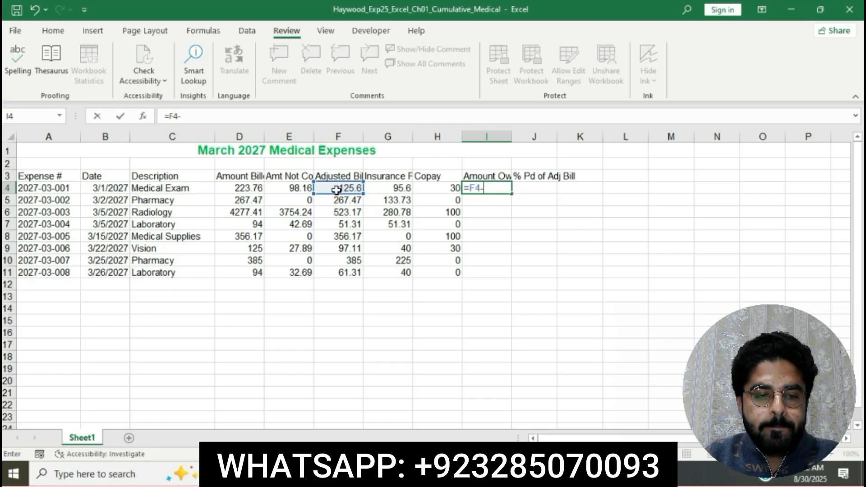
left_click(388, 187)
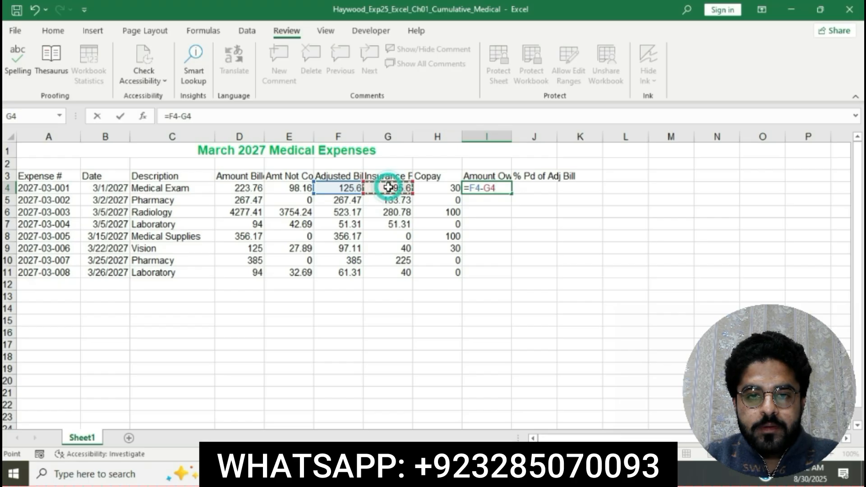
type("-")
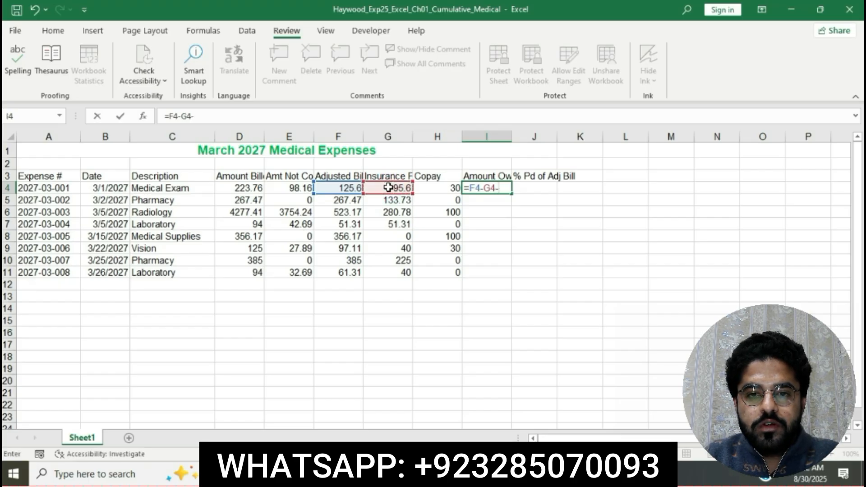
left_click(450, 187)
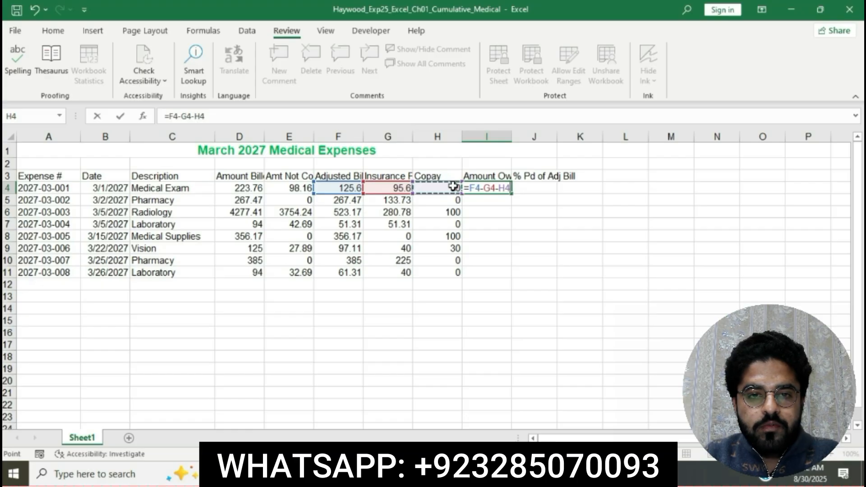
key("Return")
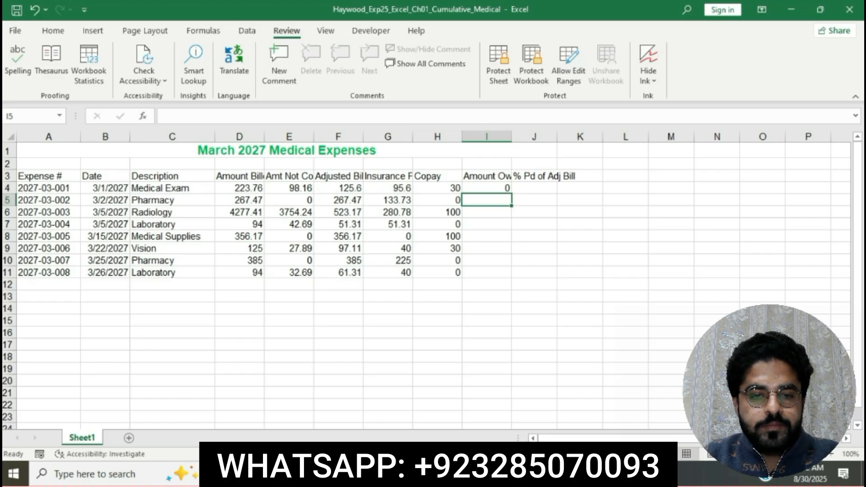
Step: Copy the Amount Owed formula from I4 down through the range I5:I11
key("alt+Tab")
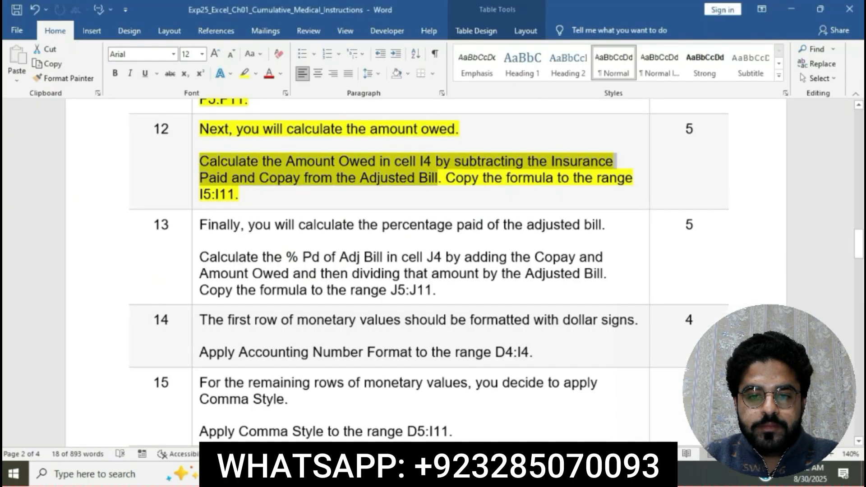
left_click(477, 166)
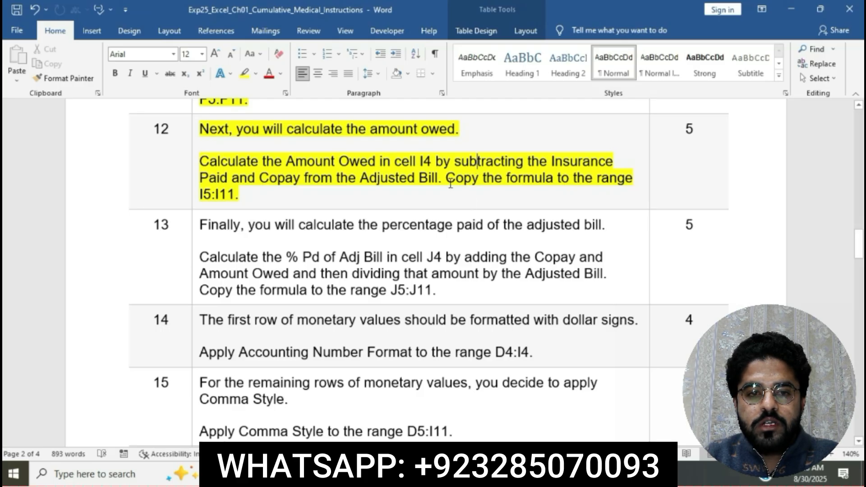
left_click_drag(447, 177, 501, 279)
key("ctrl+c")
key("alt+Tab")
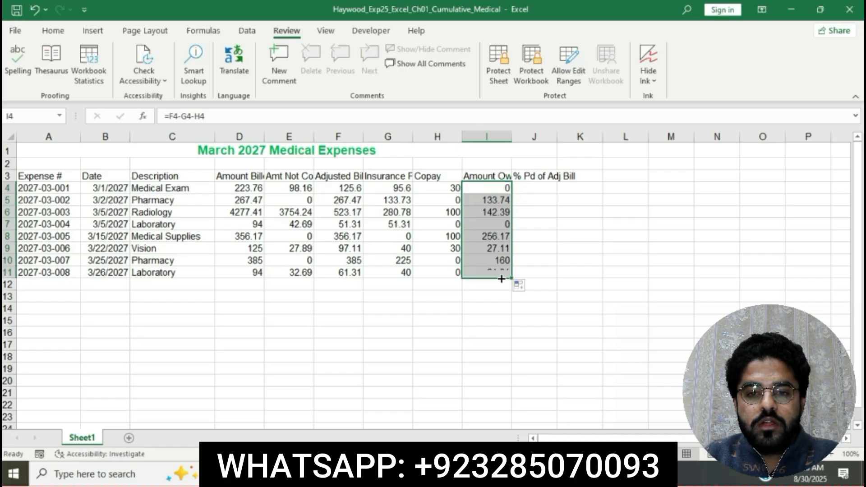
left_click(608, 256)
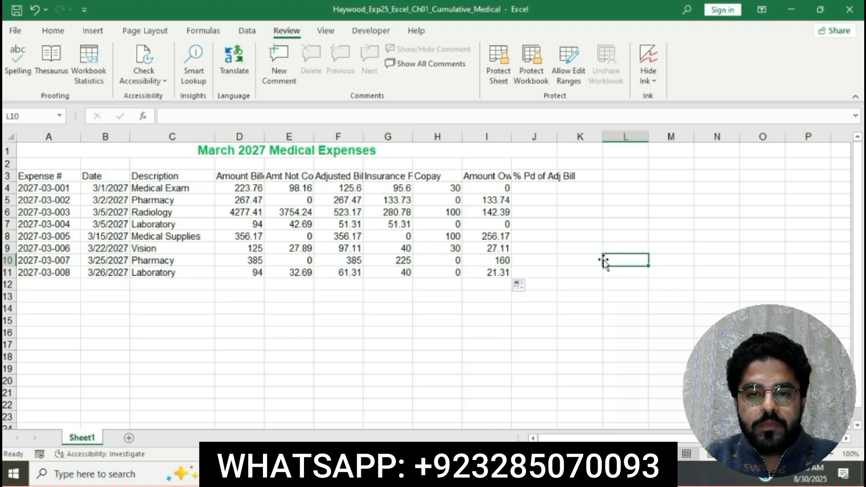
Step: Return to the instructions document and highlight the step 13 percentage paid instructions in yellow
left_click(388, 474)
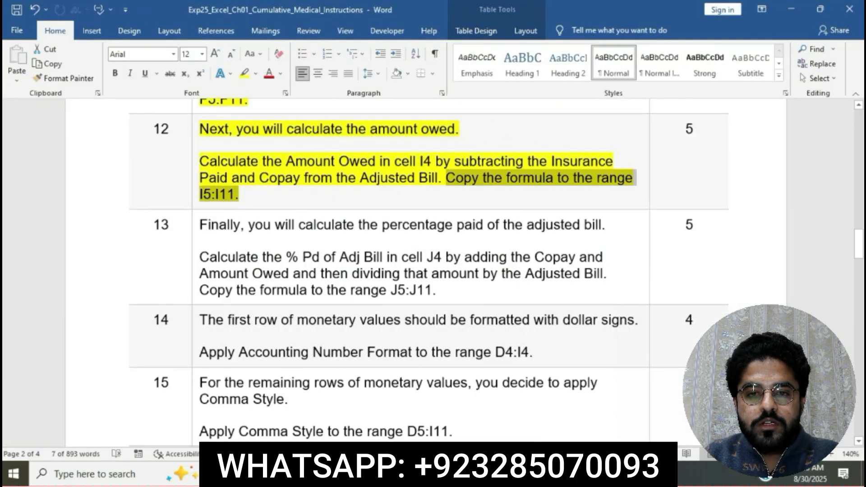
left_click(428, 224)
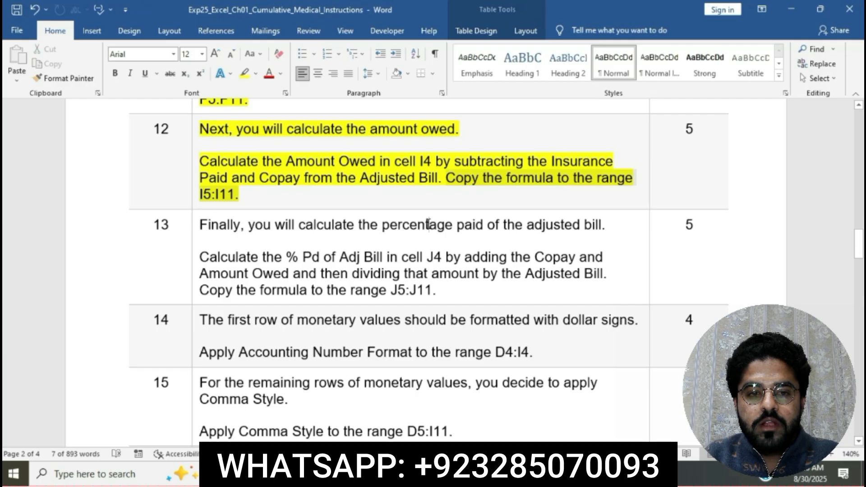
scroll(428, 224, "down", 3)
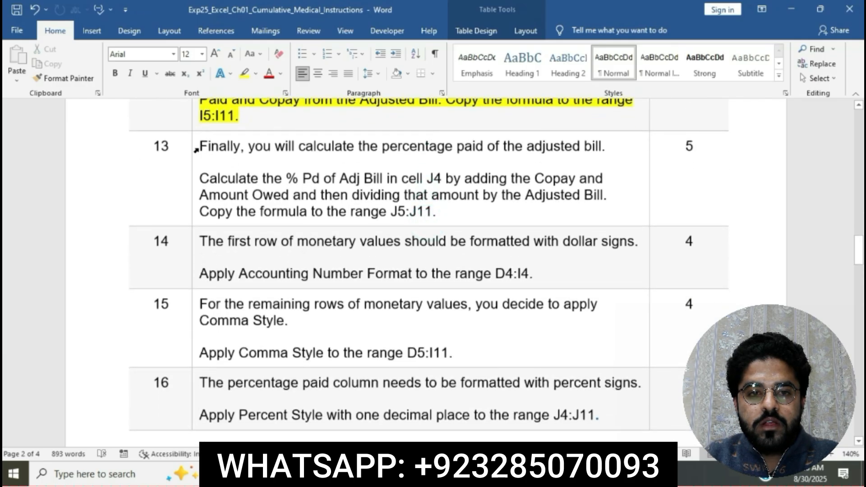
left_click(196, 151)
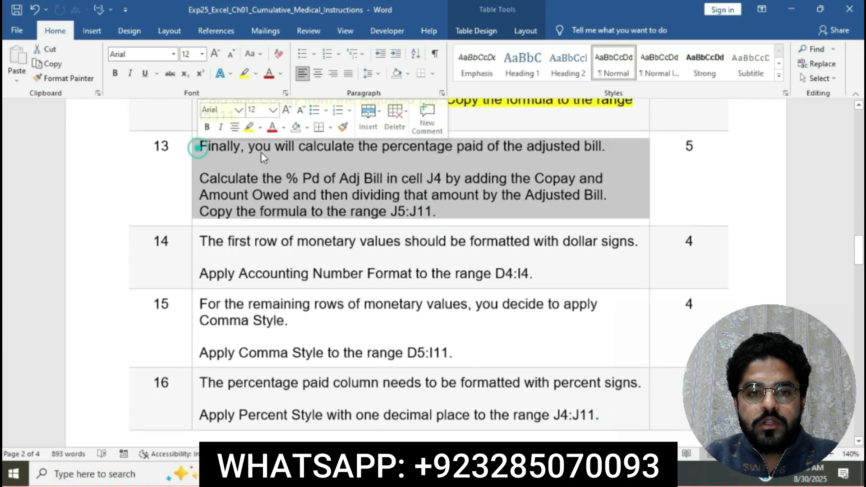
left_click(248, 126)
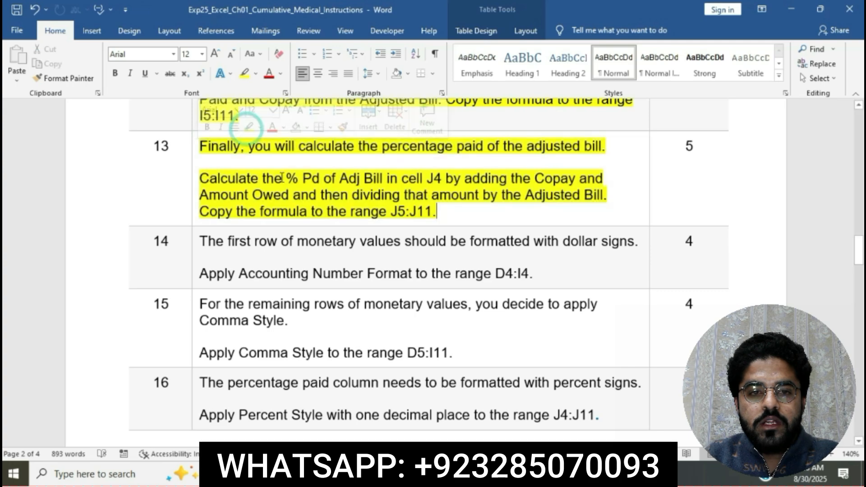
left_click(281, 178)
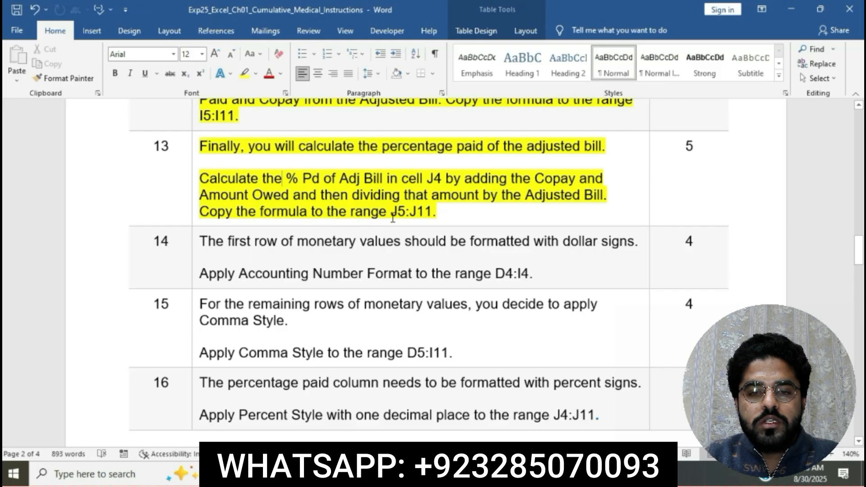
left_click(199, 175)
left_click_drag(200, 175, 608, 199)
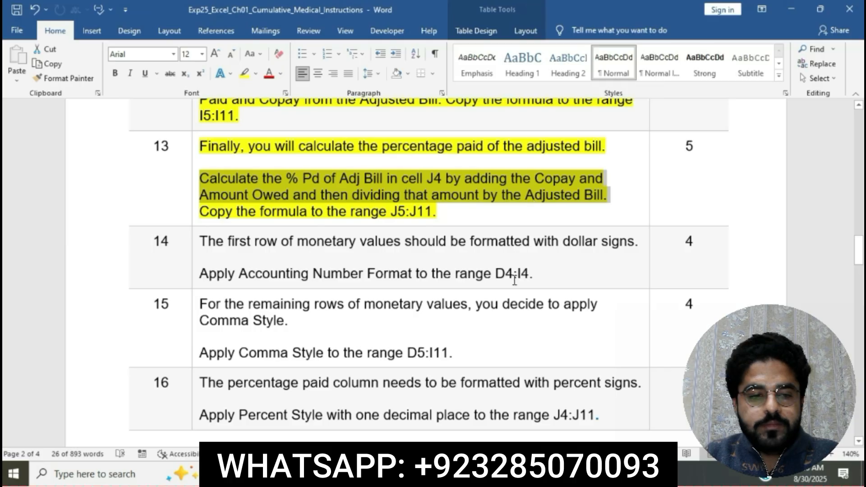
Step: Enter the formula =(H4+I4)/F4 in cell J4 to calculate the % Pd of Adj Bill
left_click(477, 474)
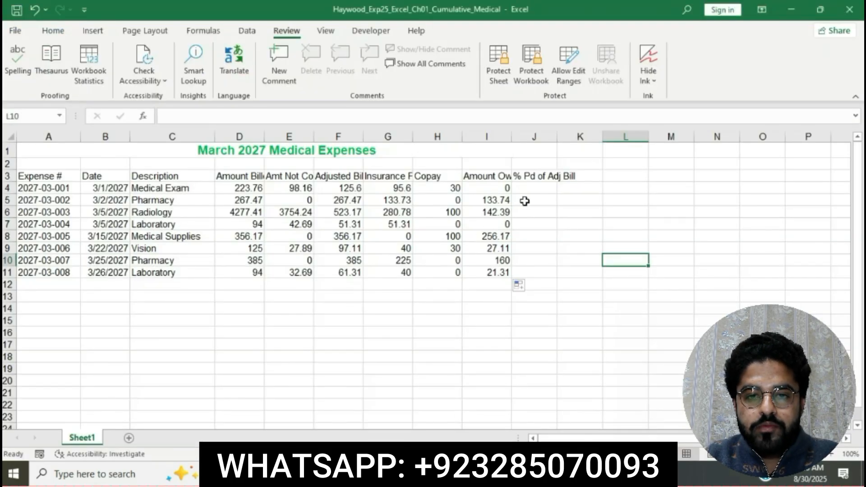
left_click(532, 188)
type("=")
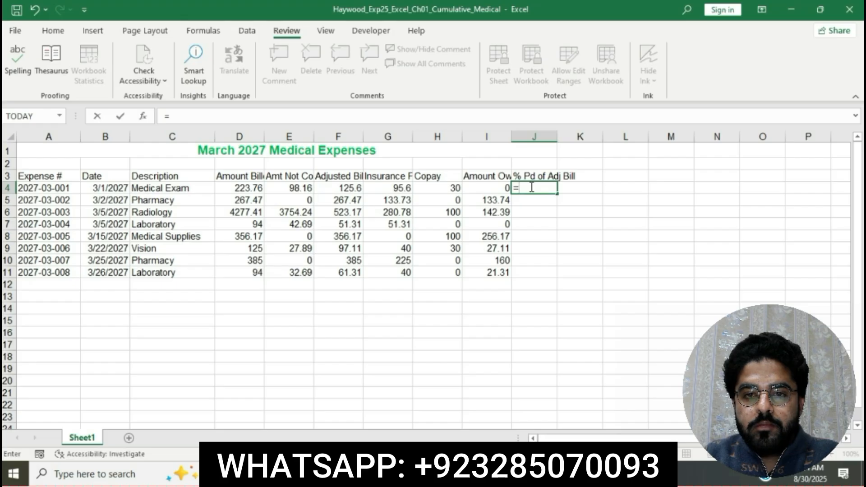
type("(")
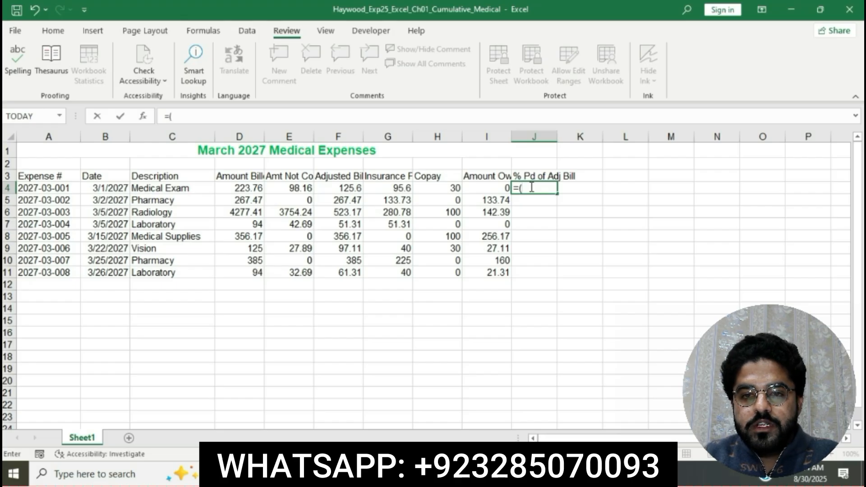
left_click(450, 188)
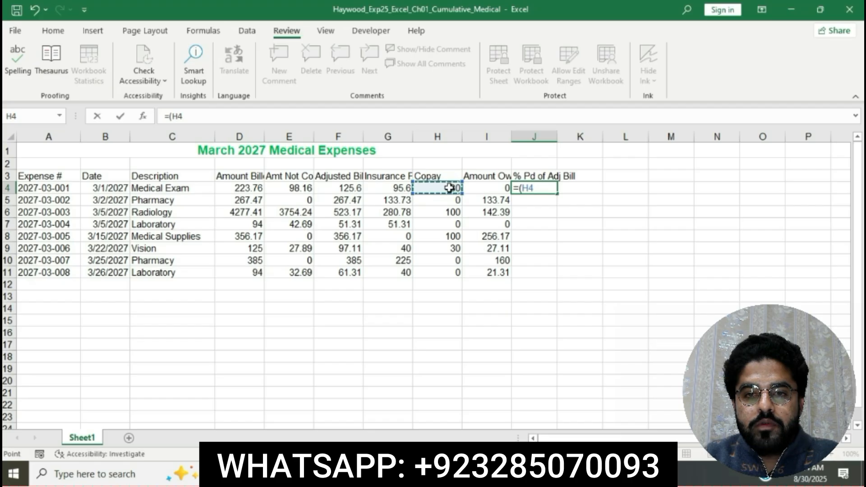
type("+")
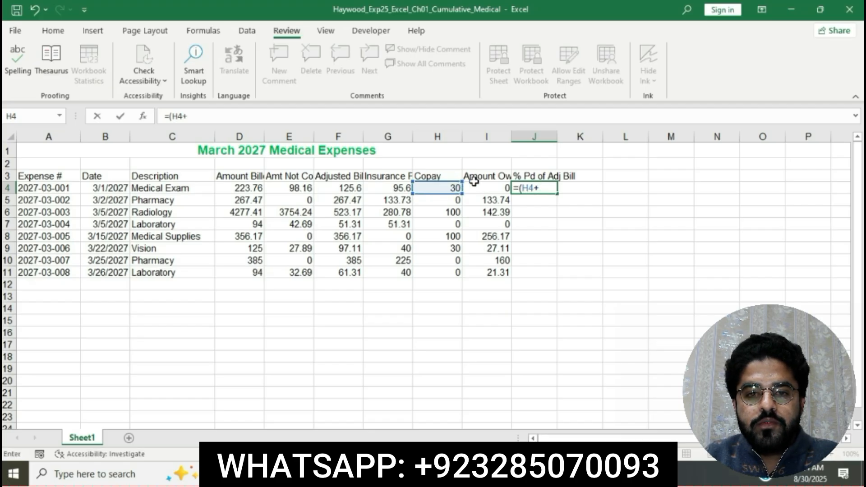
left_click(485, 188)
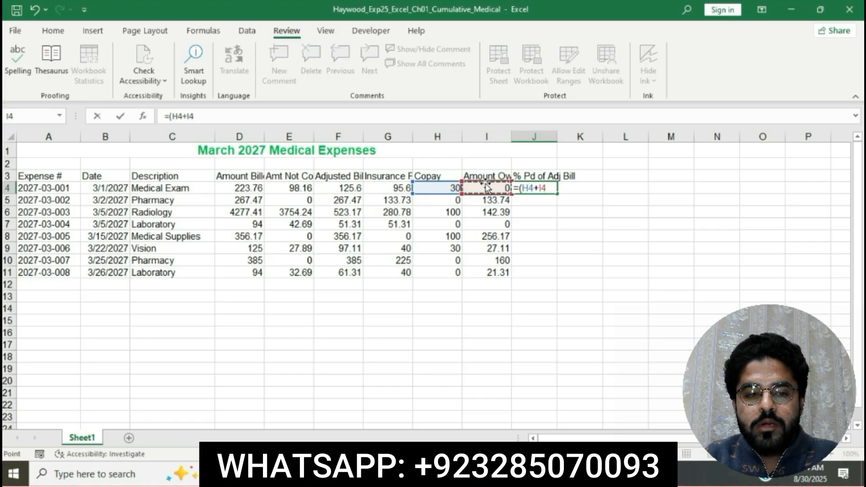
type(")")
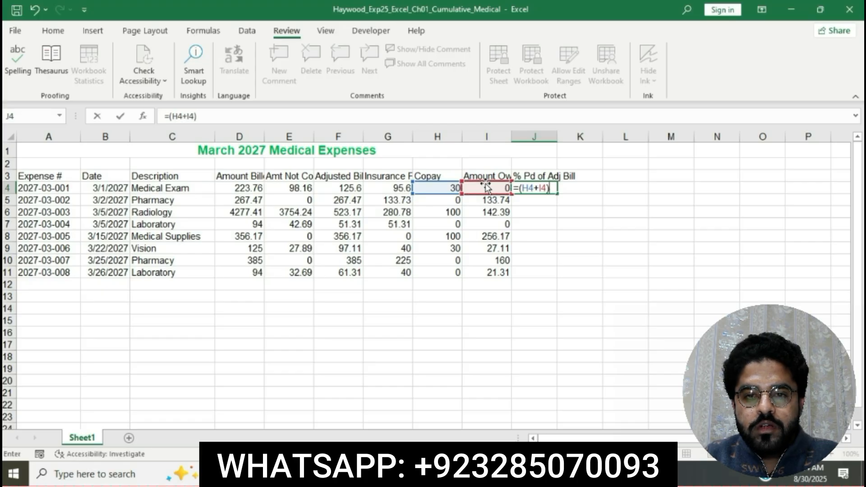
type("/")
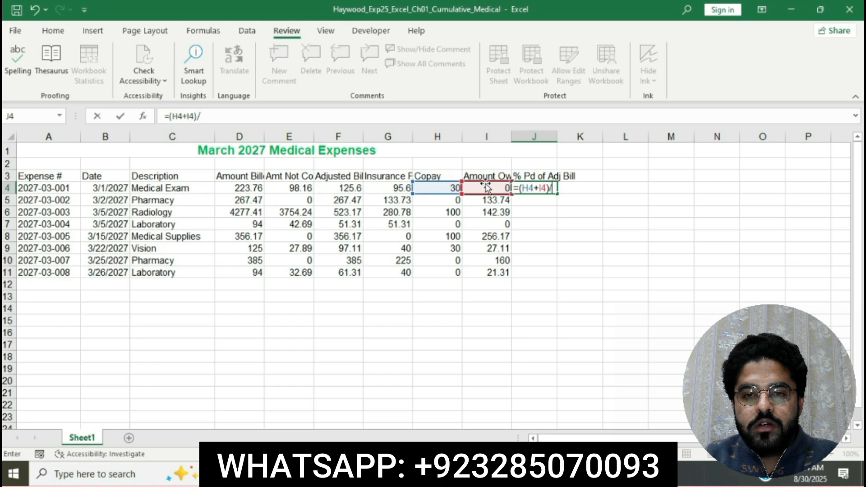
left_click(339, 188)
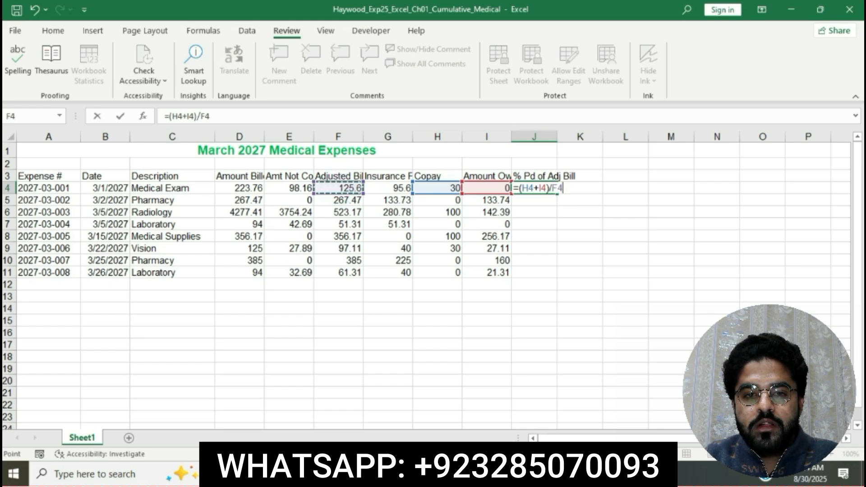
key("alt+Tab")
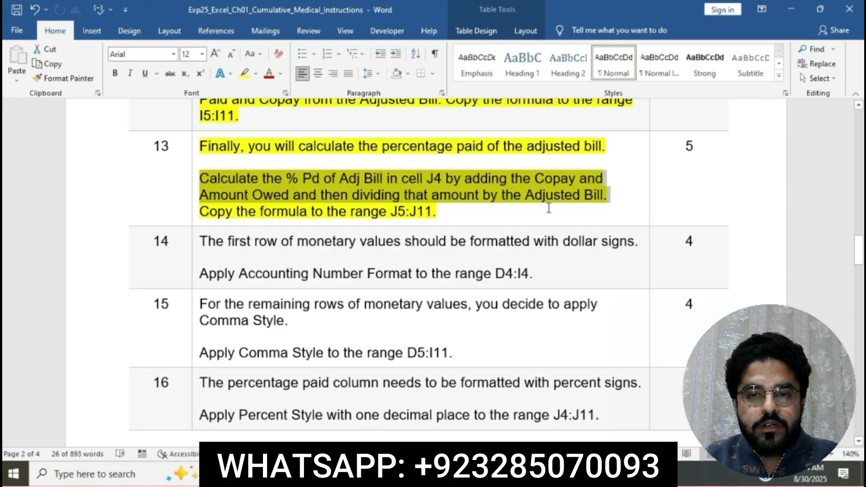
key("alt+Tab")
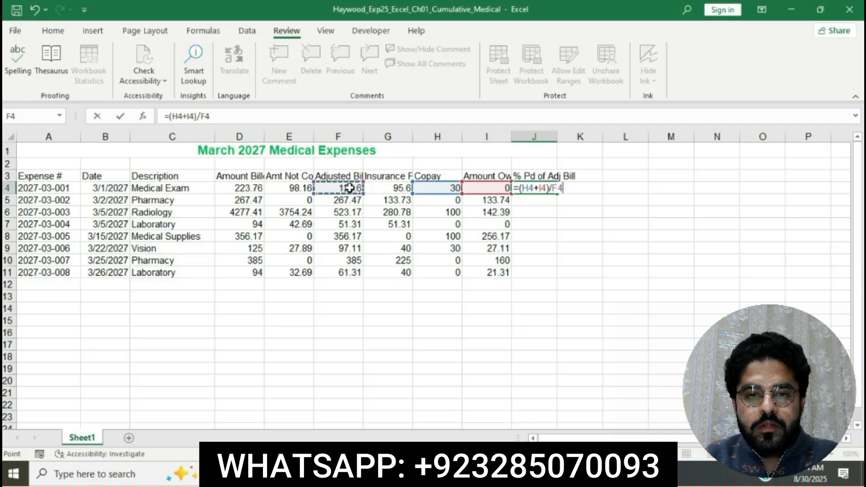
key("Return")
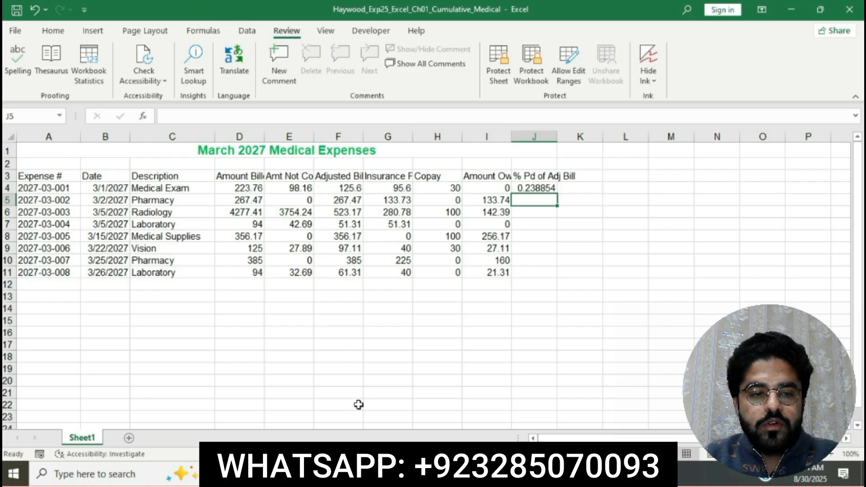
Step: Return to the instructions and select the step 13 sentence about copying the formula to J5:J11
key("alt+Tab")
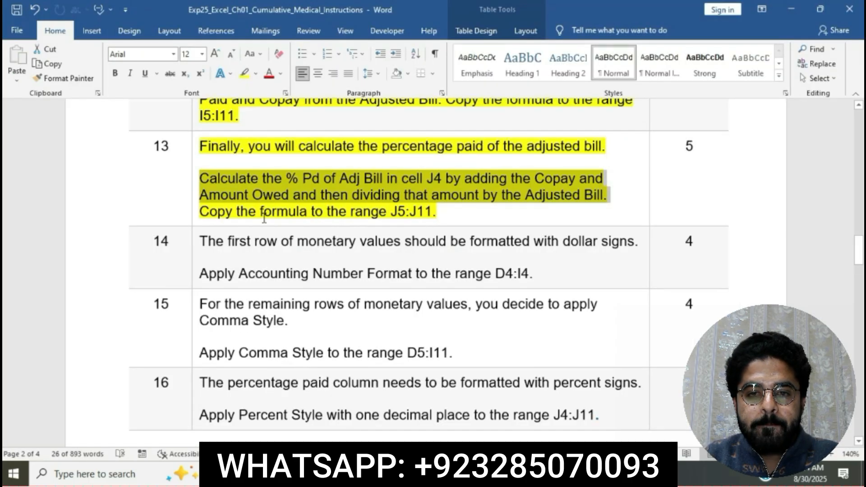
left_click(196, 215)
left_click(210, 213)
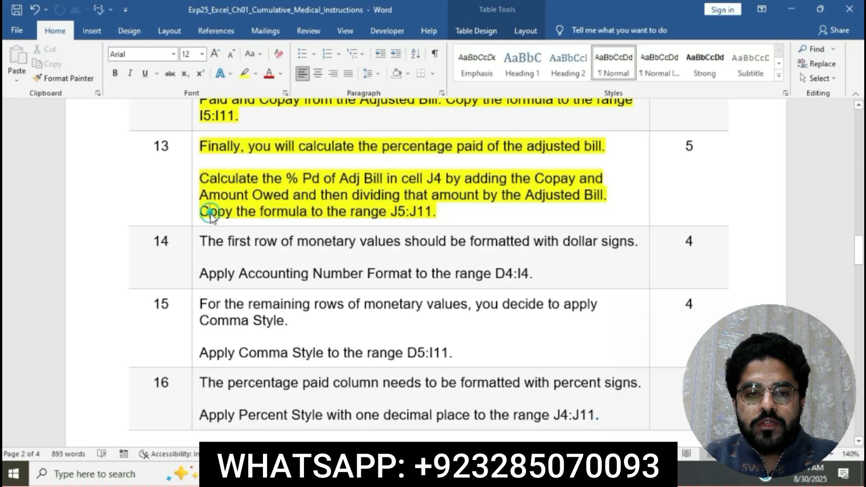
left_click_drag(201, 213, 437, 212)
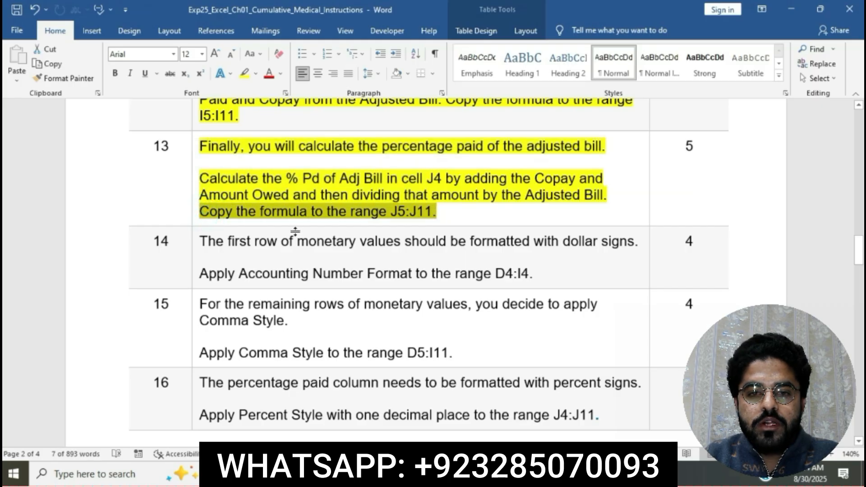
Step: Copy the % Pd of Adj Bill formula from J4 down through the range J5:J11
left_click(451, 473)
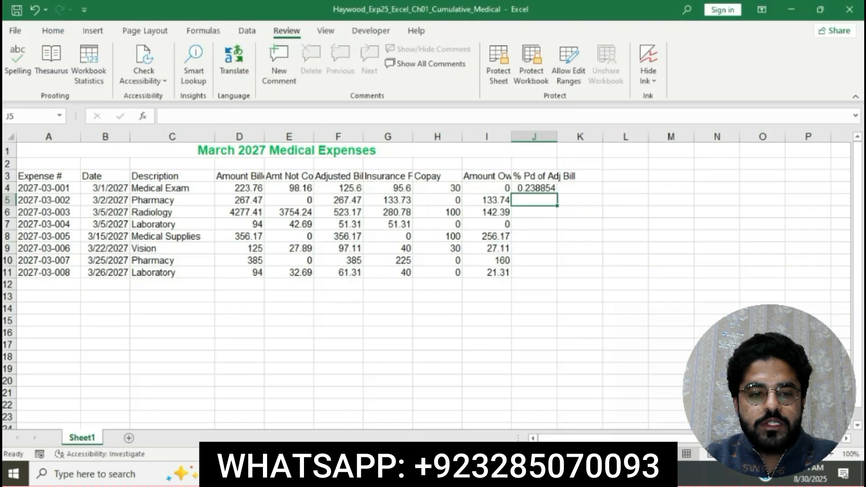
left_click(544, 186)
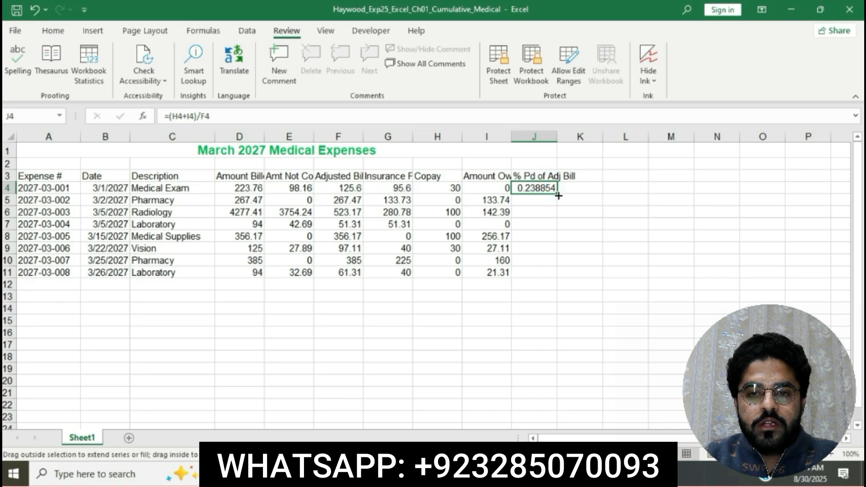
left_click_drag(558, 195, 543, 276)
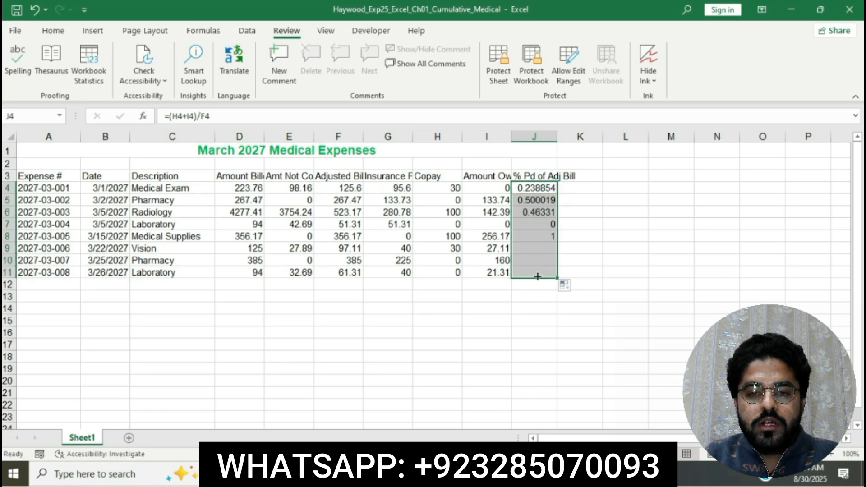
left_click(629, 341)
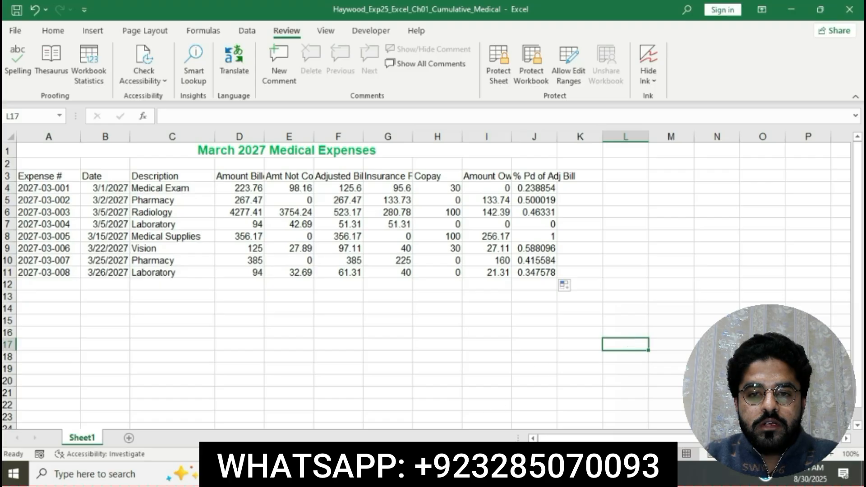
Step: Return to the instructions document and highlight the step 14 Accounting Number Format instructions in yellow
left_click(342, 474)
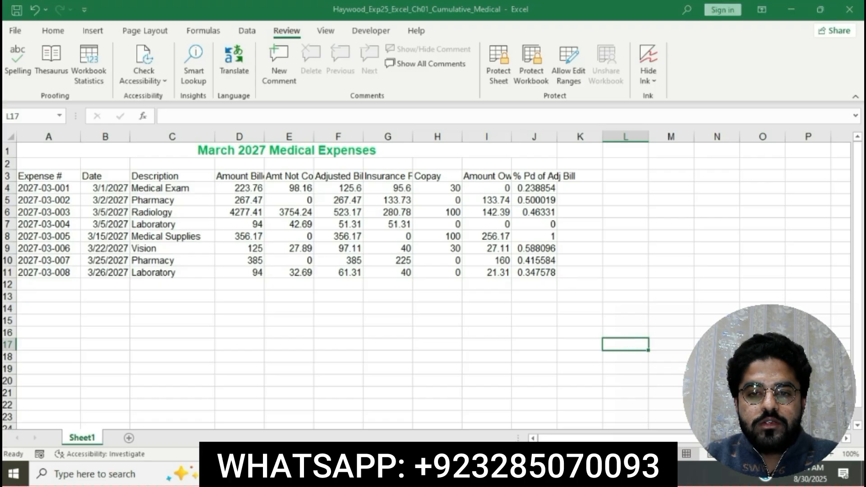
left_click(343, 474)
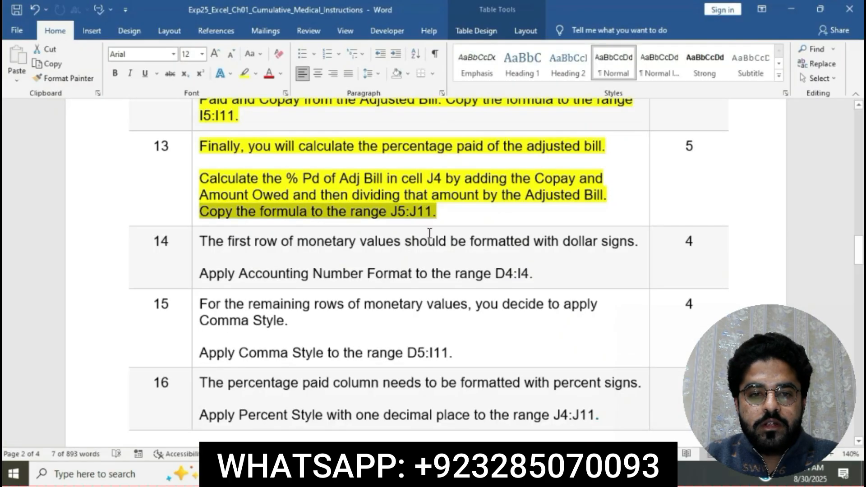
left_click(429, 214)
scroll(430, 213, "down", 1)
scroll(429, 214, "down", 1)
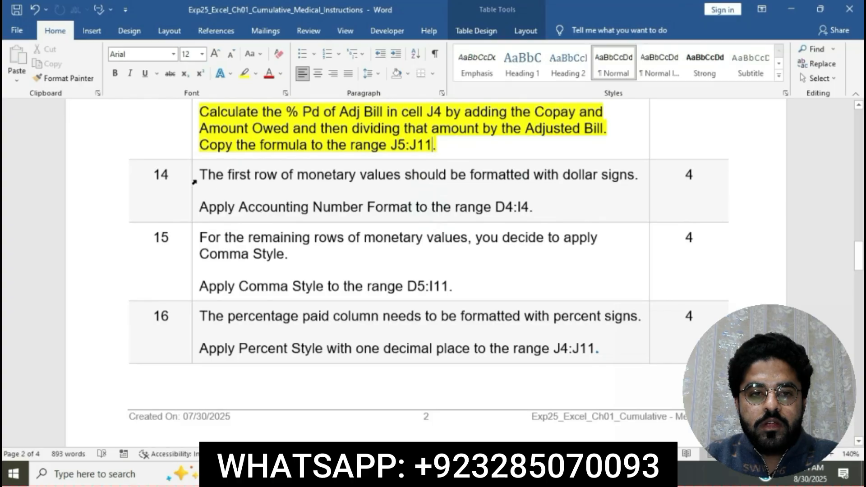
left_click(194, 179)
left_click(246, 159)
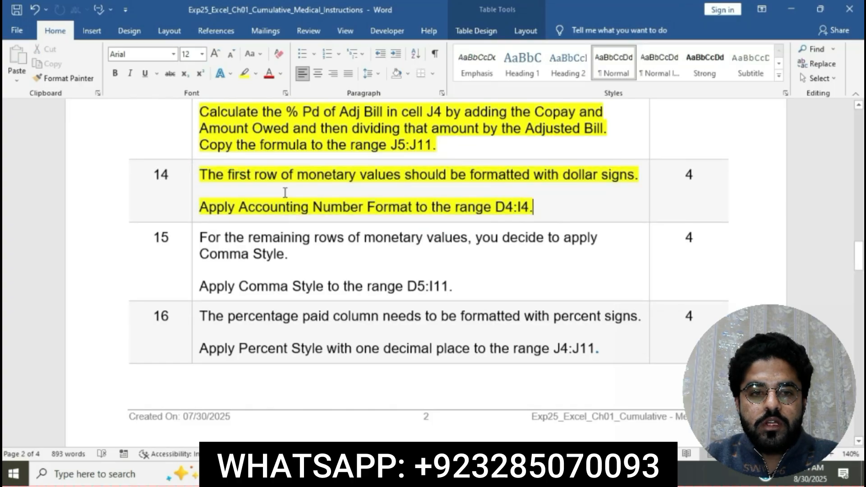
left_click(280, 191)
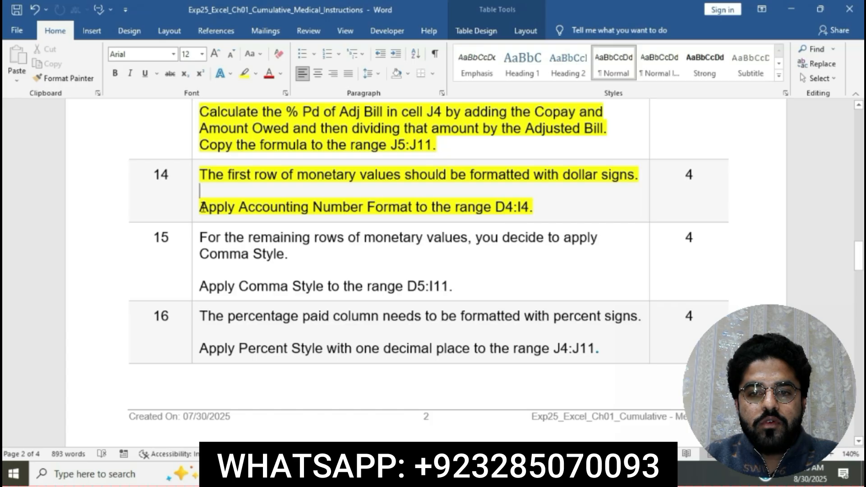
Step: Apply Accounting Number Format to the range D4:I4 in the worksheet
left_click_drag(495, 206, 526, 206)
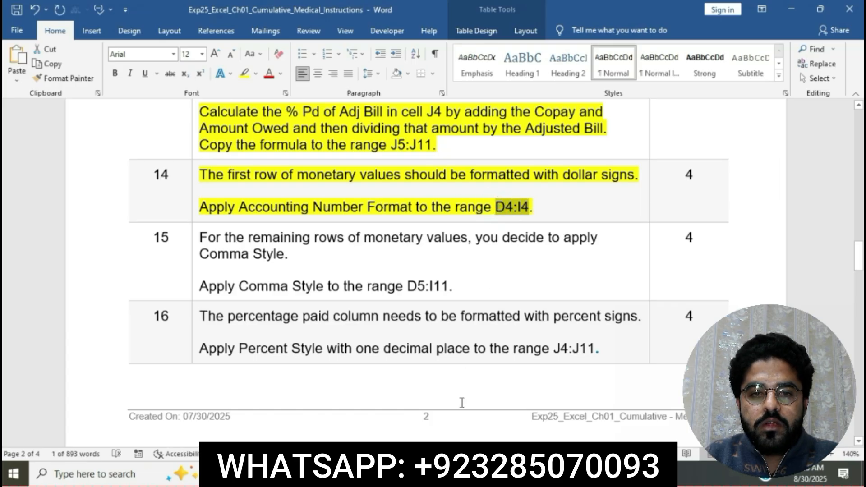
key("alt+Tab")
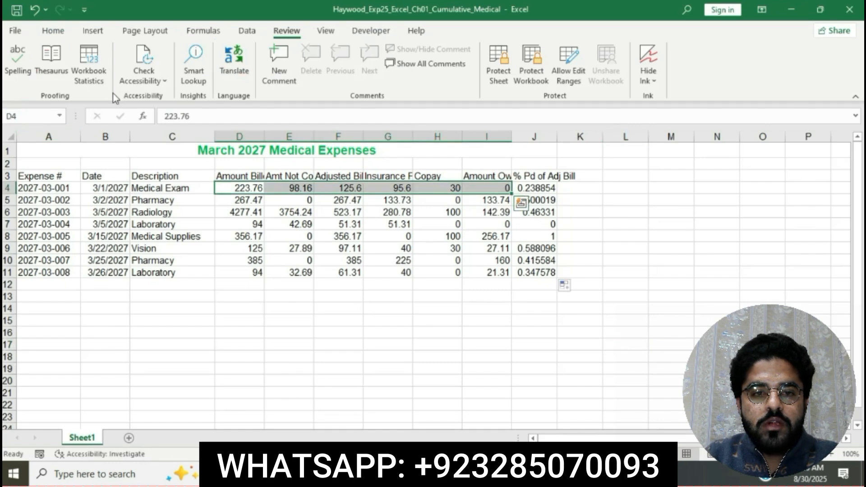
left_click(54, 31)
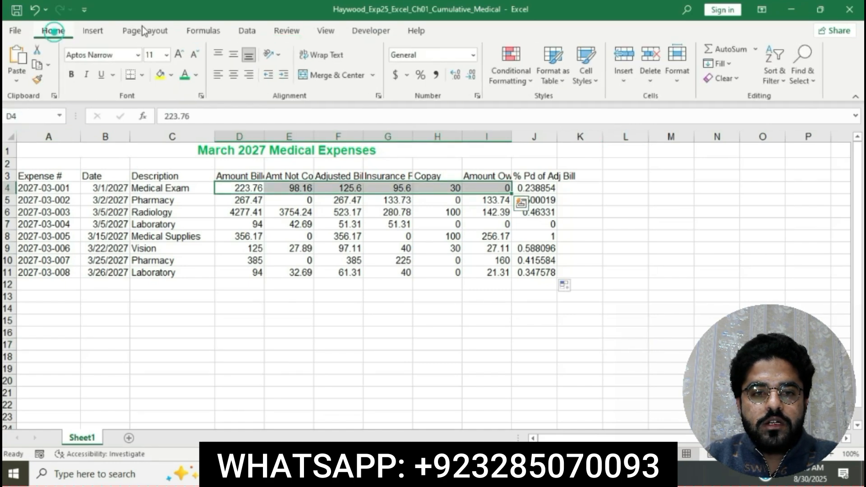
left_click(395, 75)
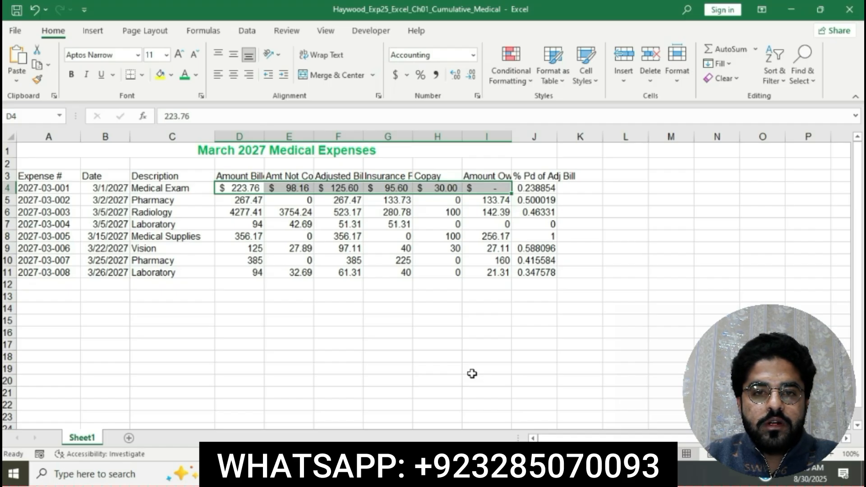
left_click(472, 373)
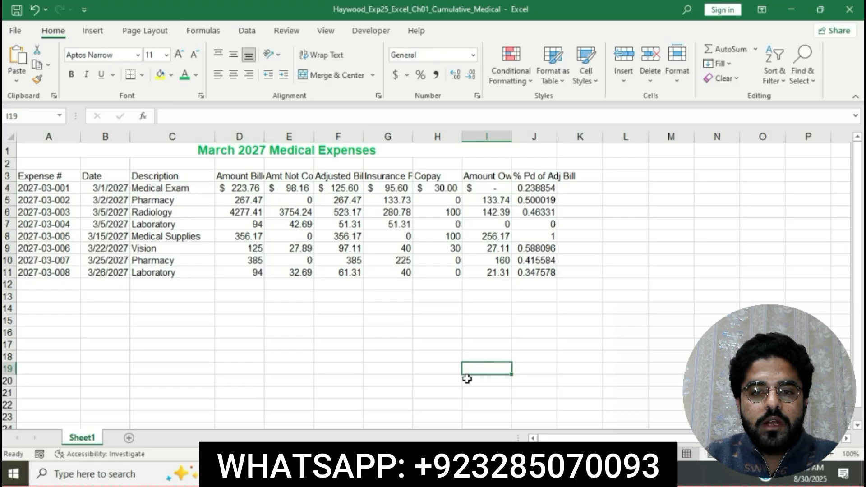
Step: Return to the instructions document and undo the last accidental edit
left_click(444, 474)
left_click(394, 183)
scroll(394, 183, "down", 3)
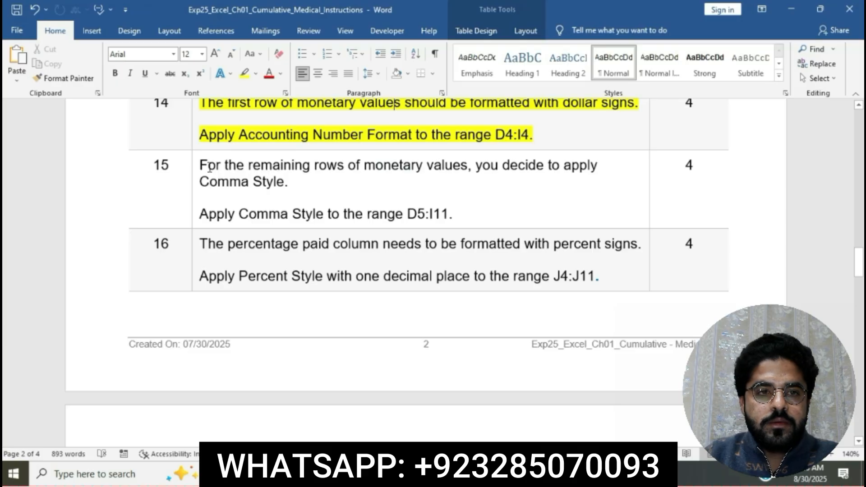
key("ctrl+z")
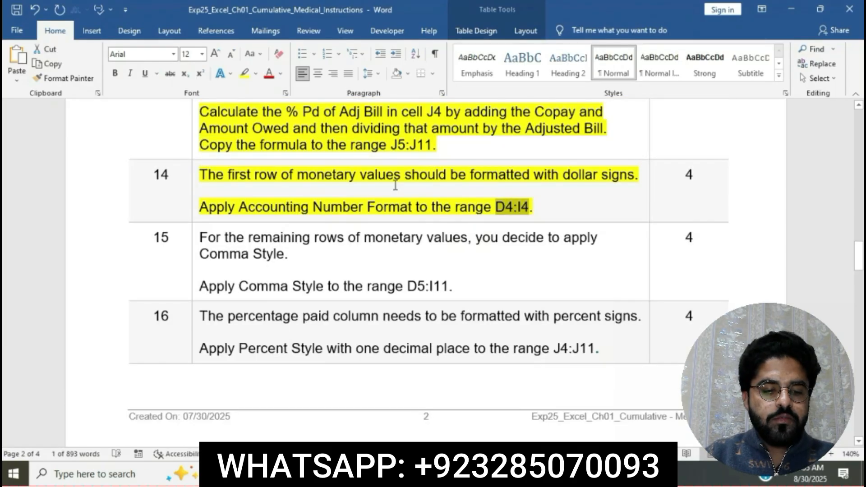